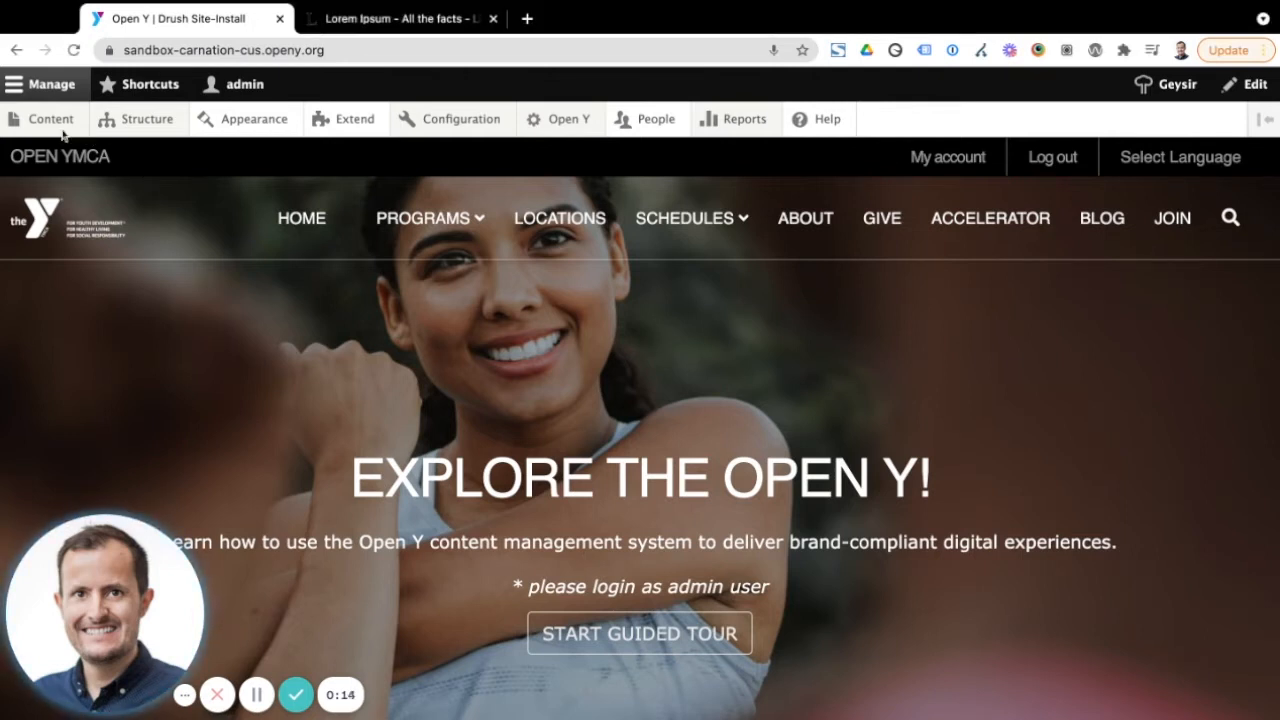
# Start creating a new Landing Page from the site's content administration
pyautogui.moveTo(62, 124)
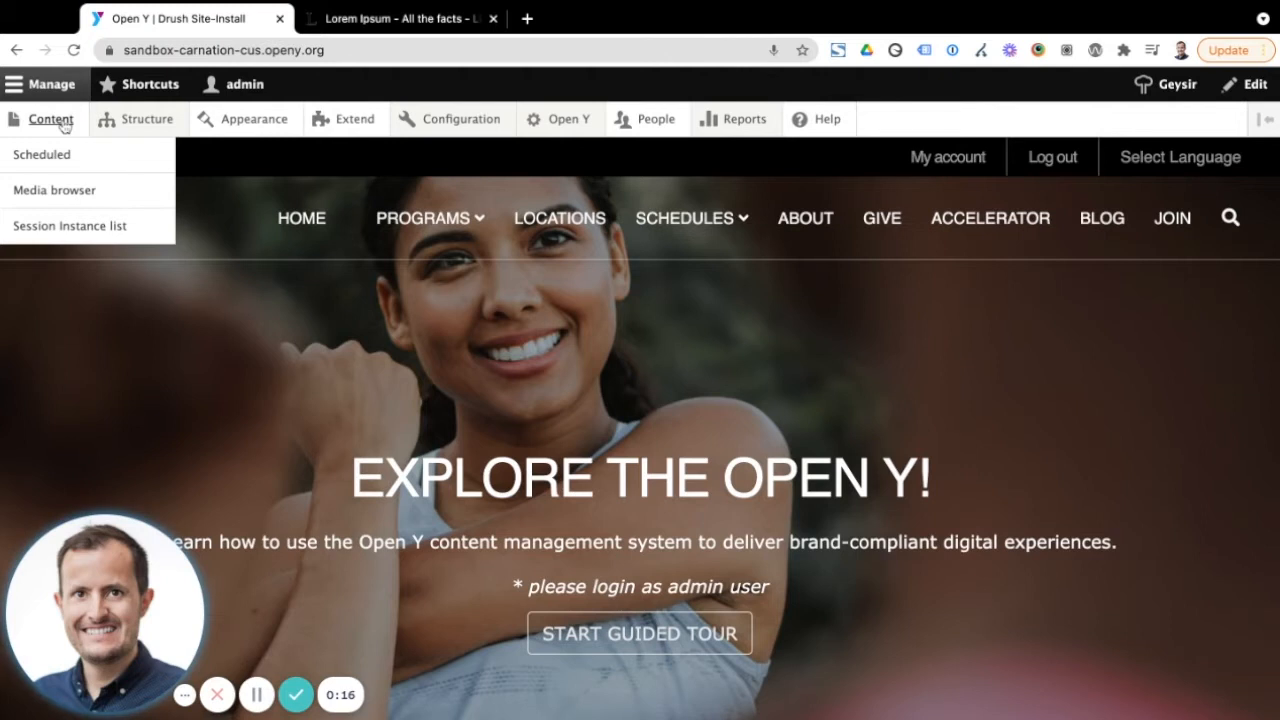
pyautogui.click(62, 124)
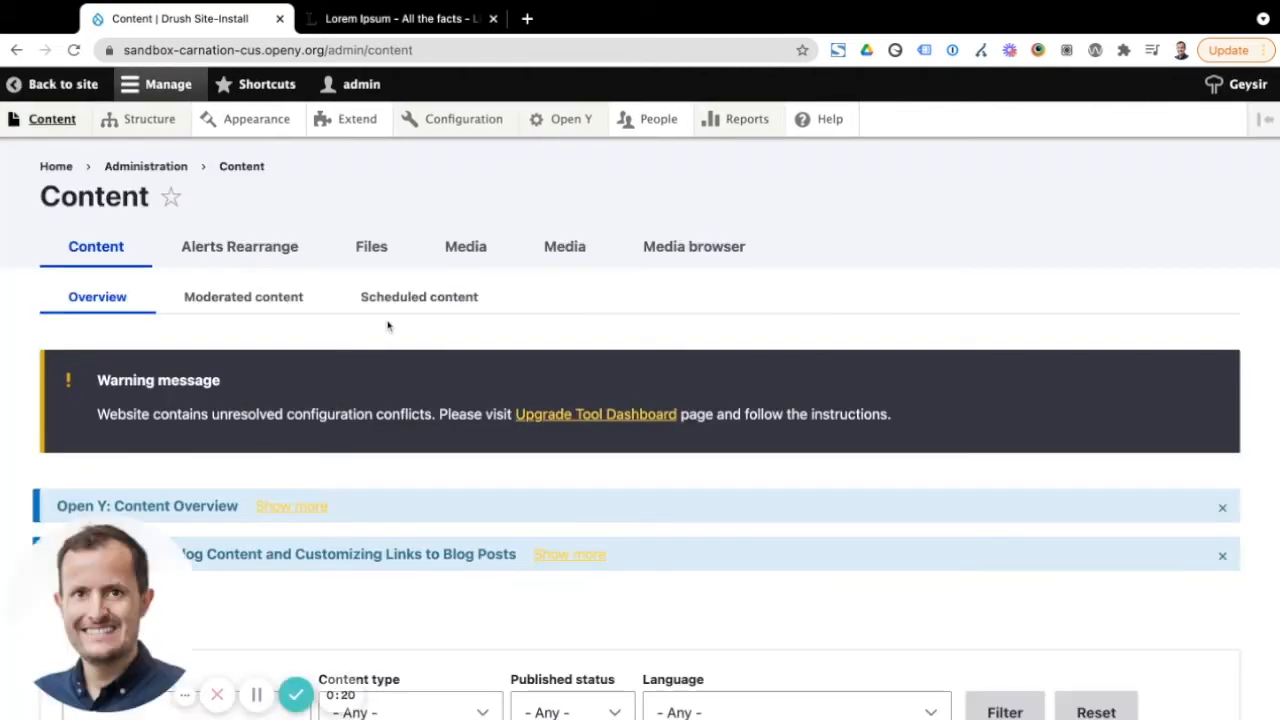
pyautogui.scroll(-3, 388, 326)
pyautogui.scroll(-3, 388, 326)
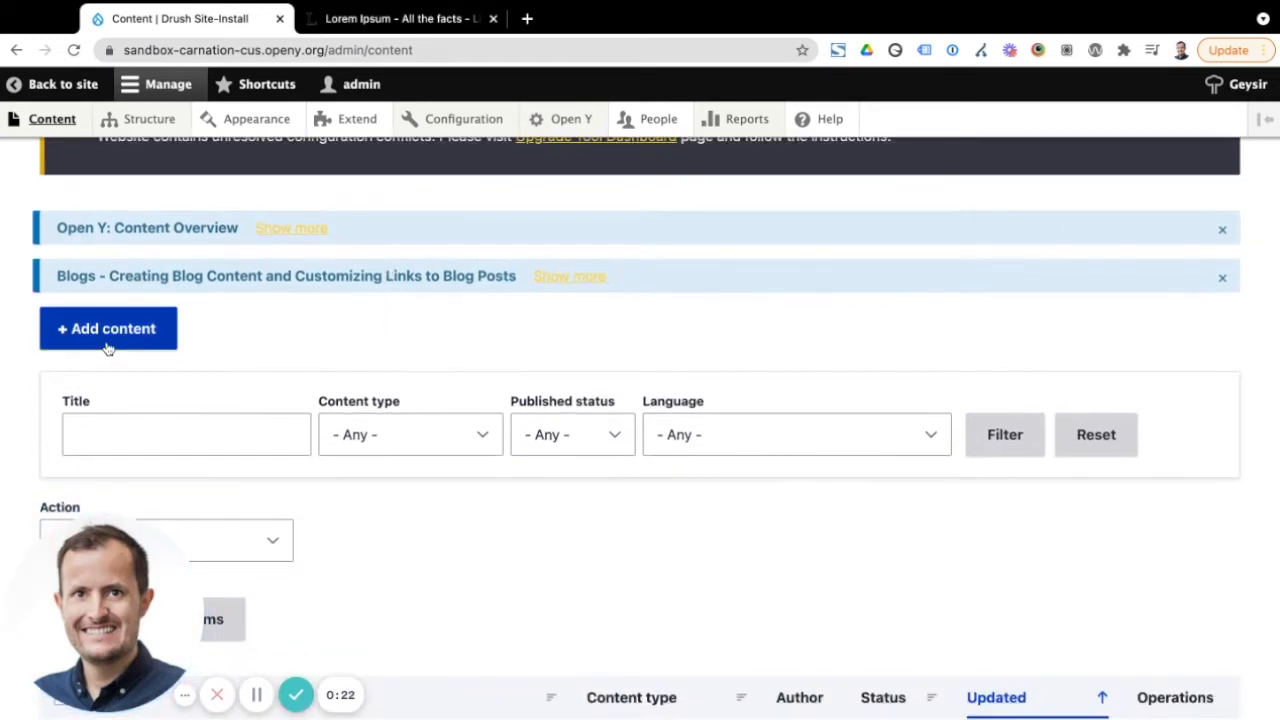
pyautogui.click(108, 340)
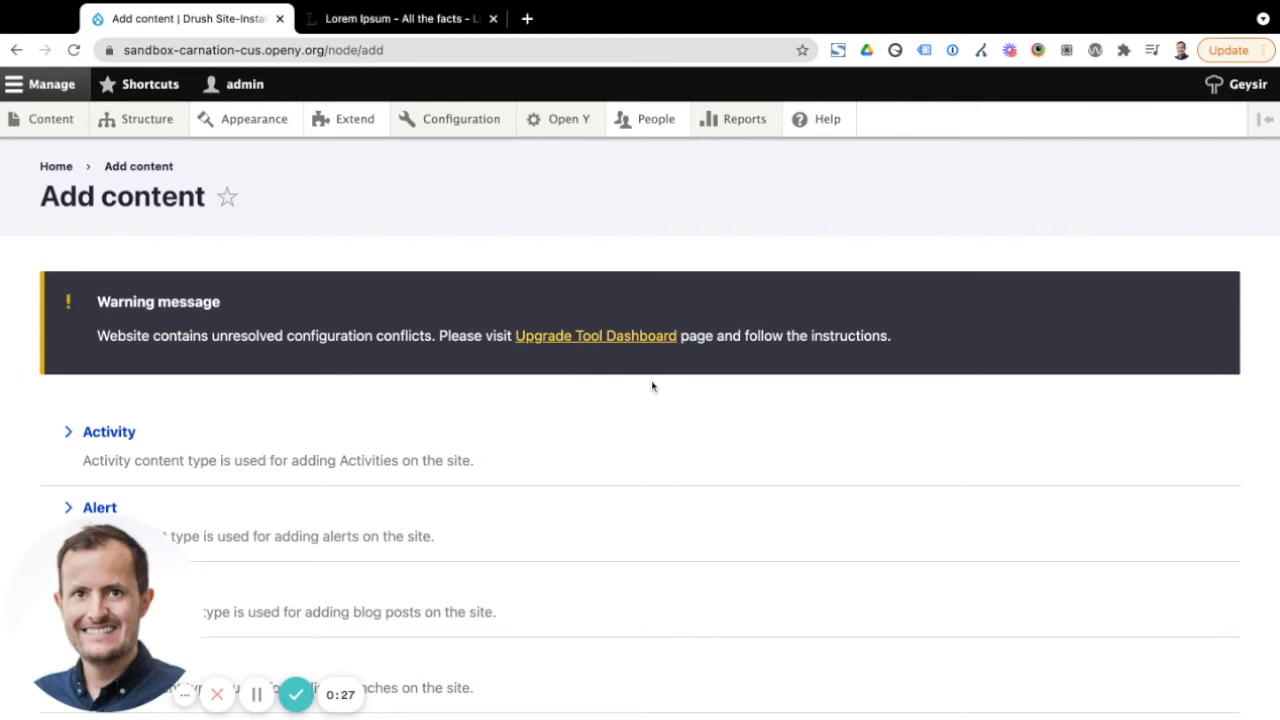
pyautogui.scroll(-5, 650, 390)
pyautogui.scroll(-5, 646, 397)
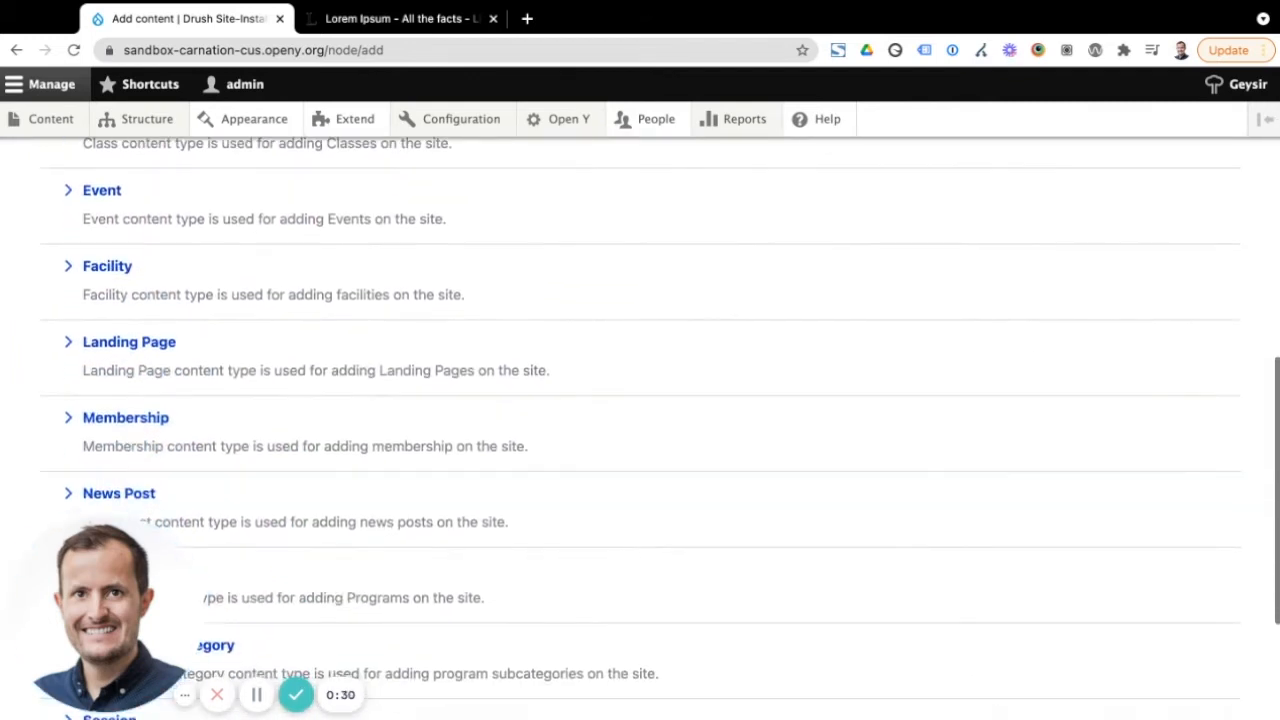
pyautogui.click(130, 344)
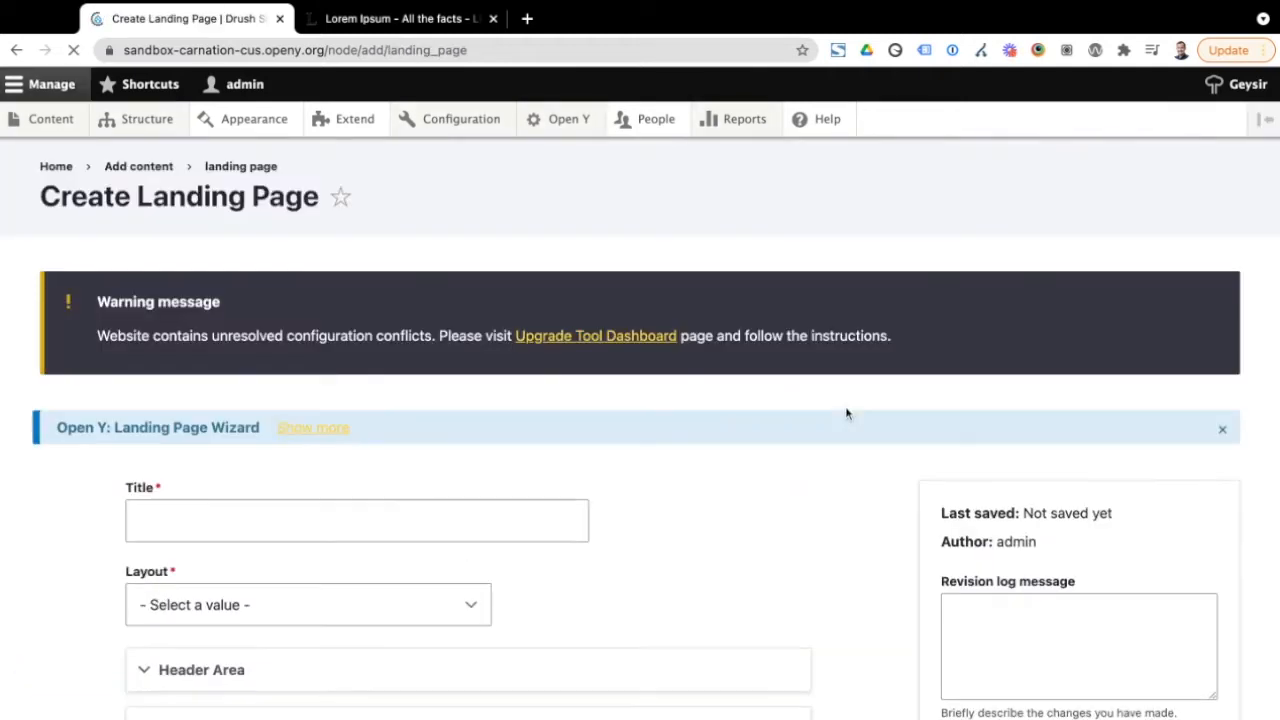
# Title the new landing page "Test Page"
pyautogui.scroll(-3, 845, 408)
pyautogui.scroll(-3, 845, 414)
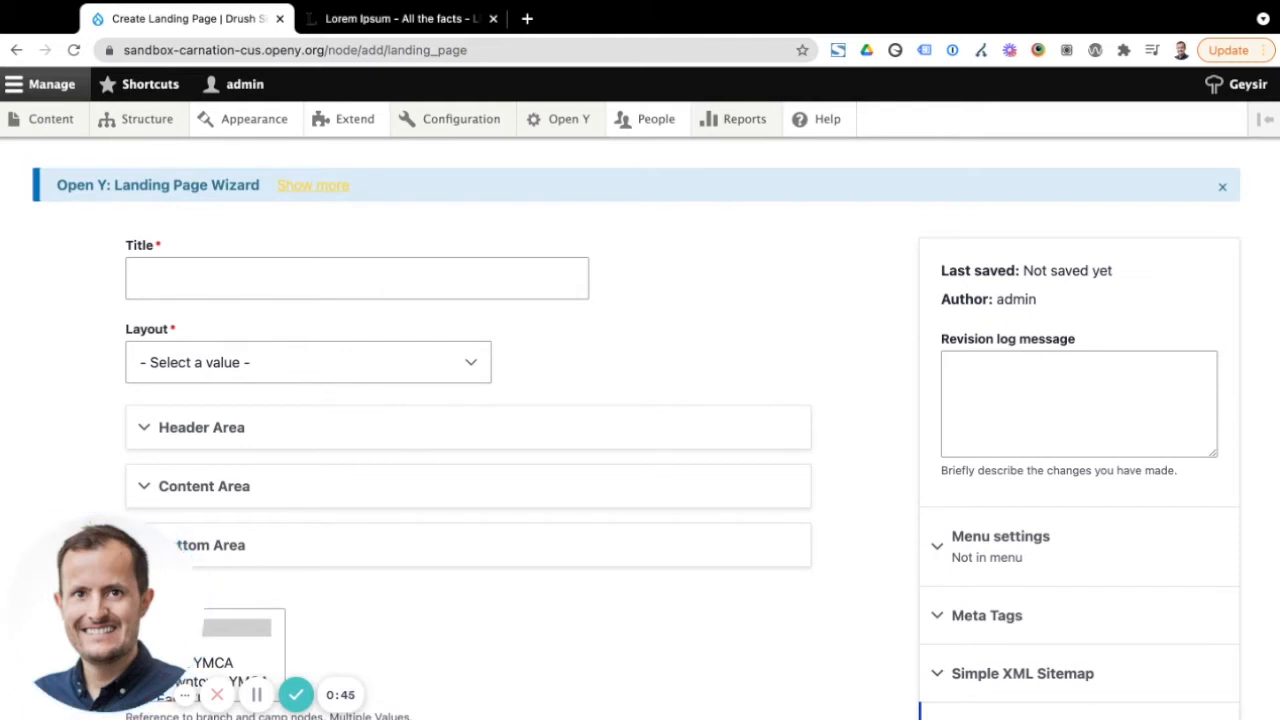
pyautogui.click(532, 290)
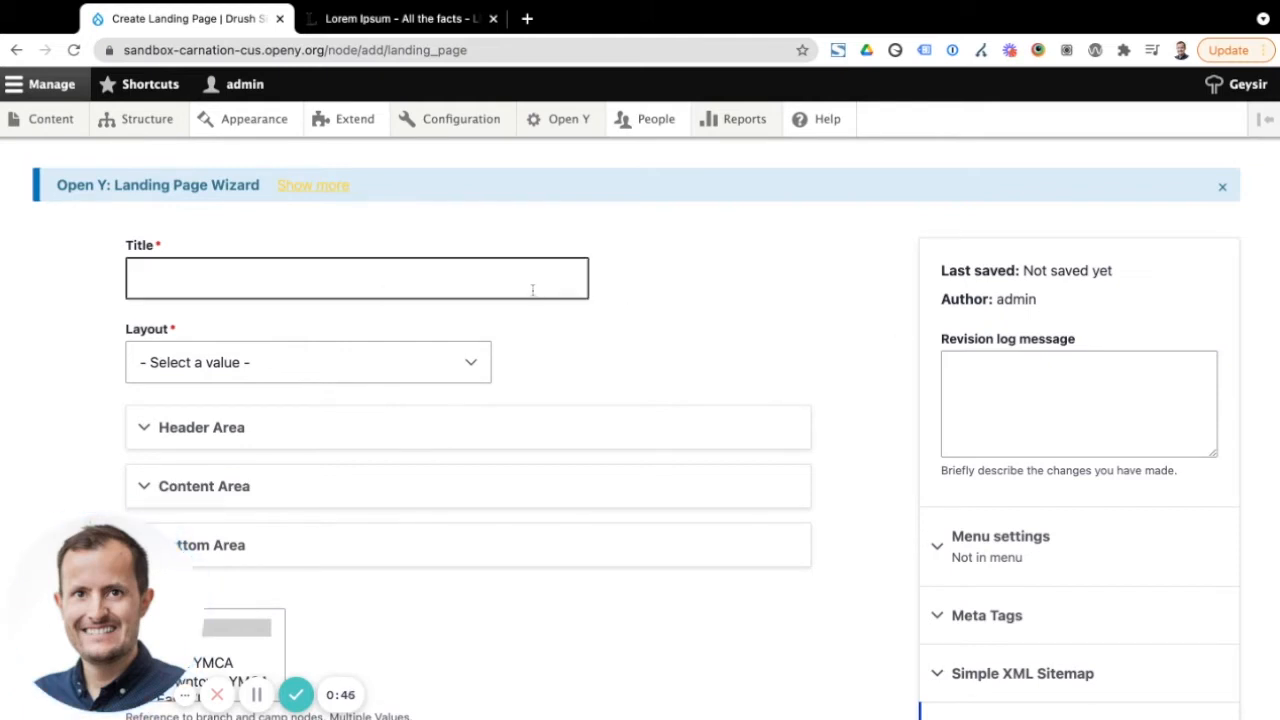
pyautogui.click(447, 274)
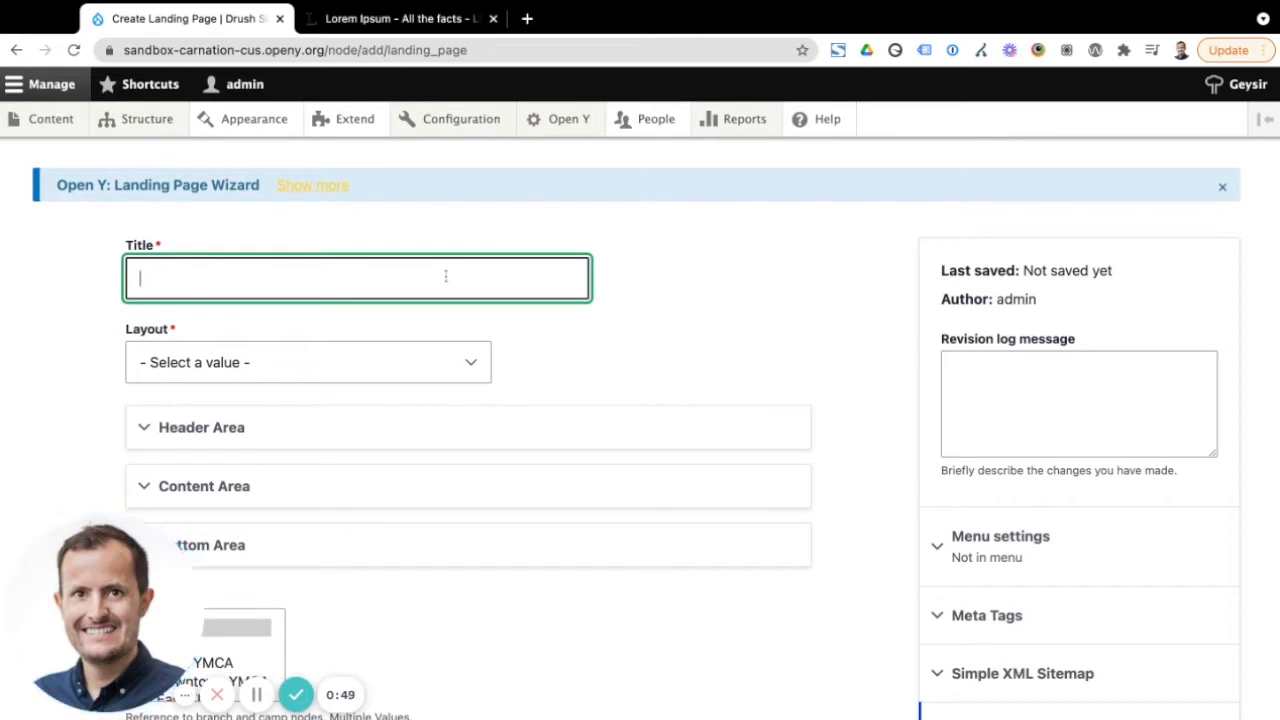
pyautogui.write('Test Page')
pyautogui.click(676, 280)
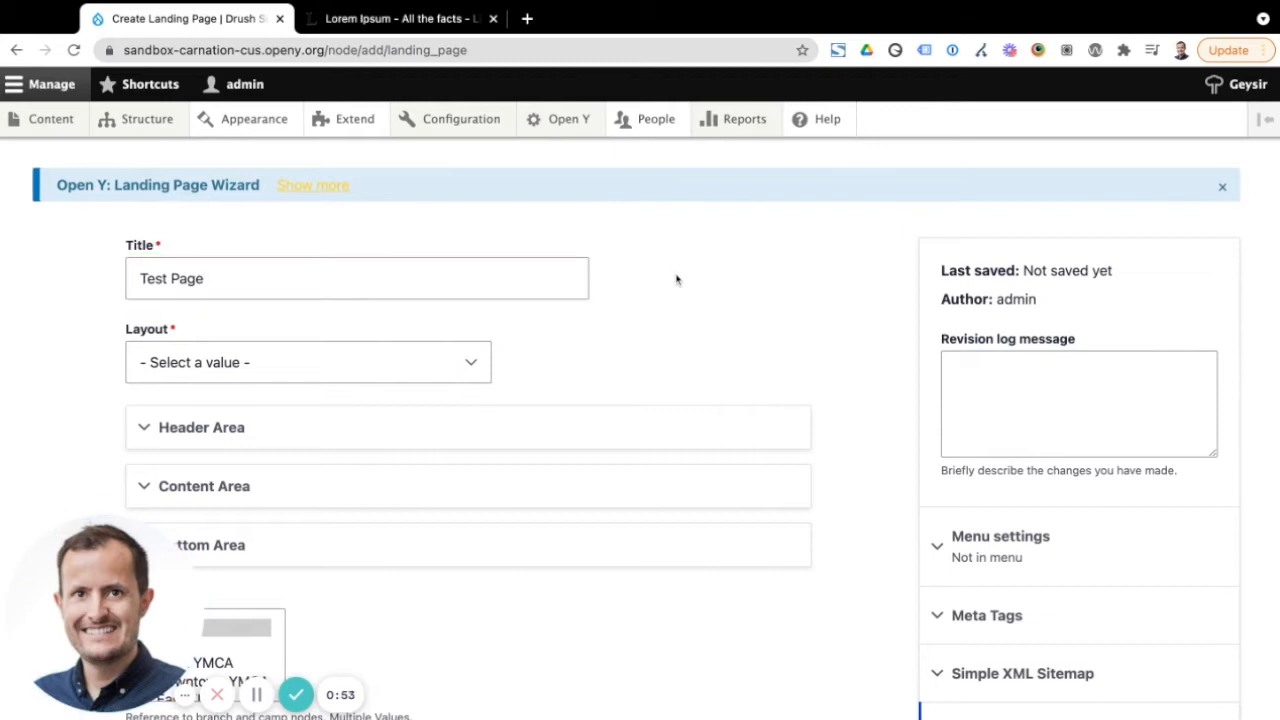
# Set the landing page's layout to One Column
pyautogui.scroll(-2, 690, 320)
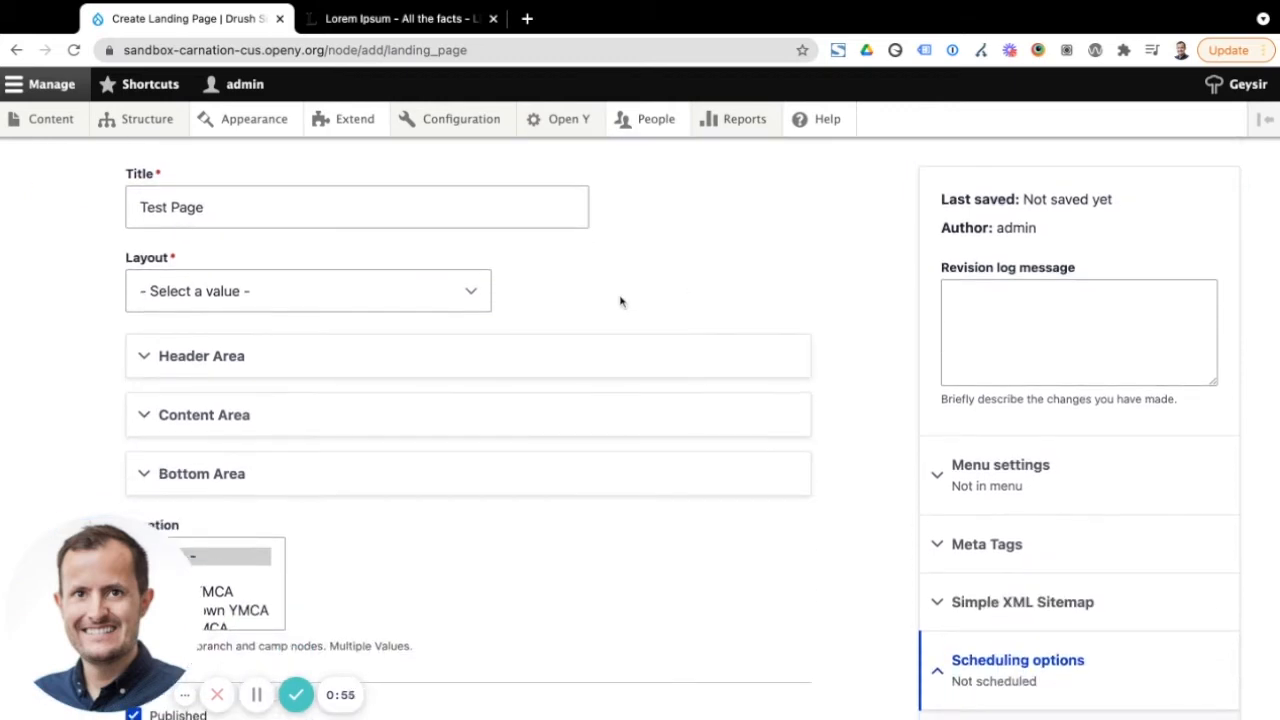
pyautogui.click(471, 291)
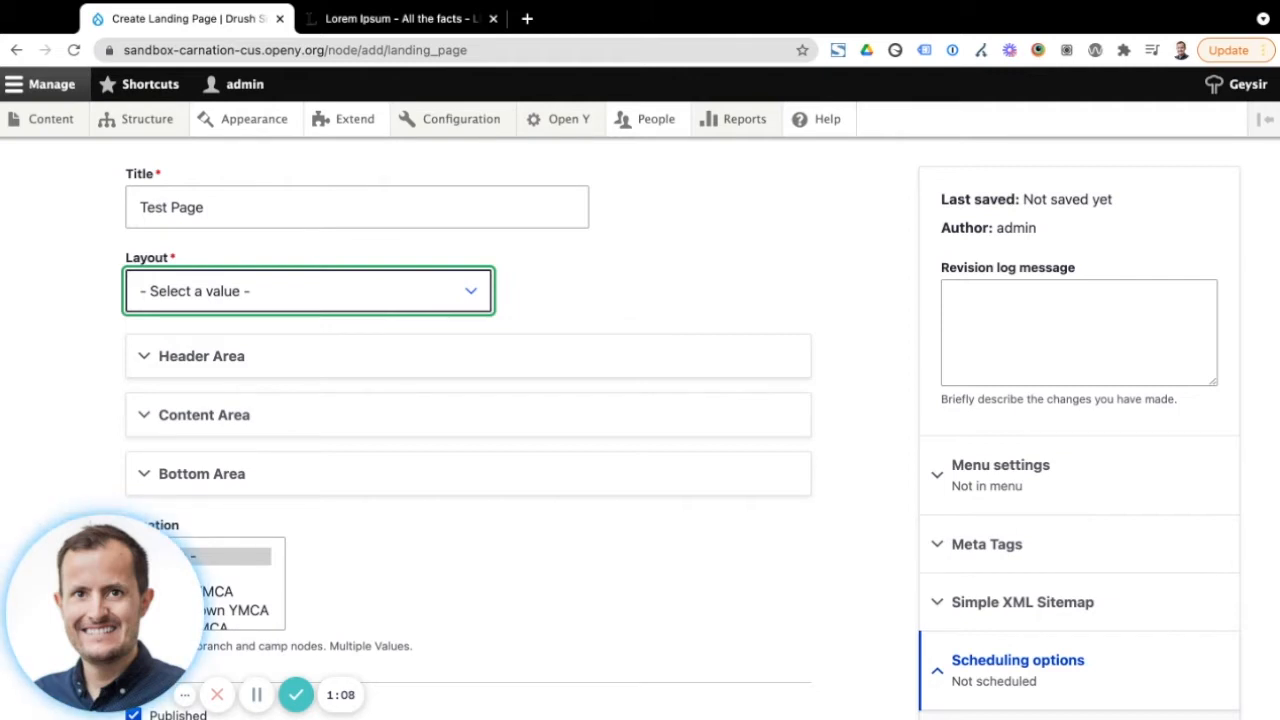
pyautogui.click(249, 346)
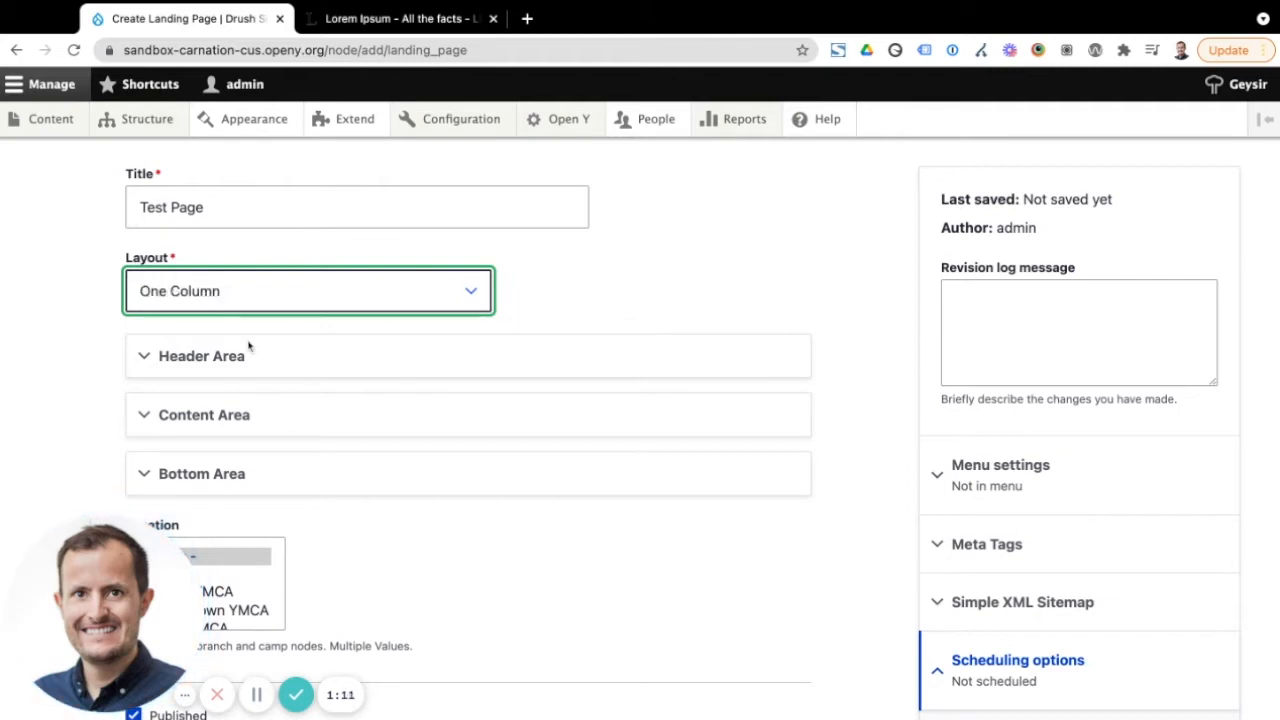
pyautogui.scroll(-1, 727, 300)
pyautogui.scroll(1, 729, 299)
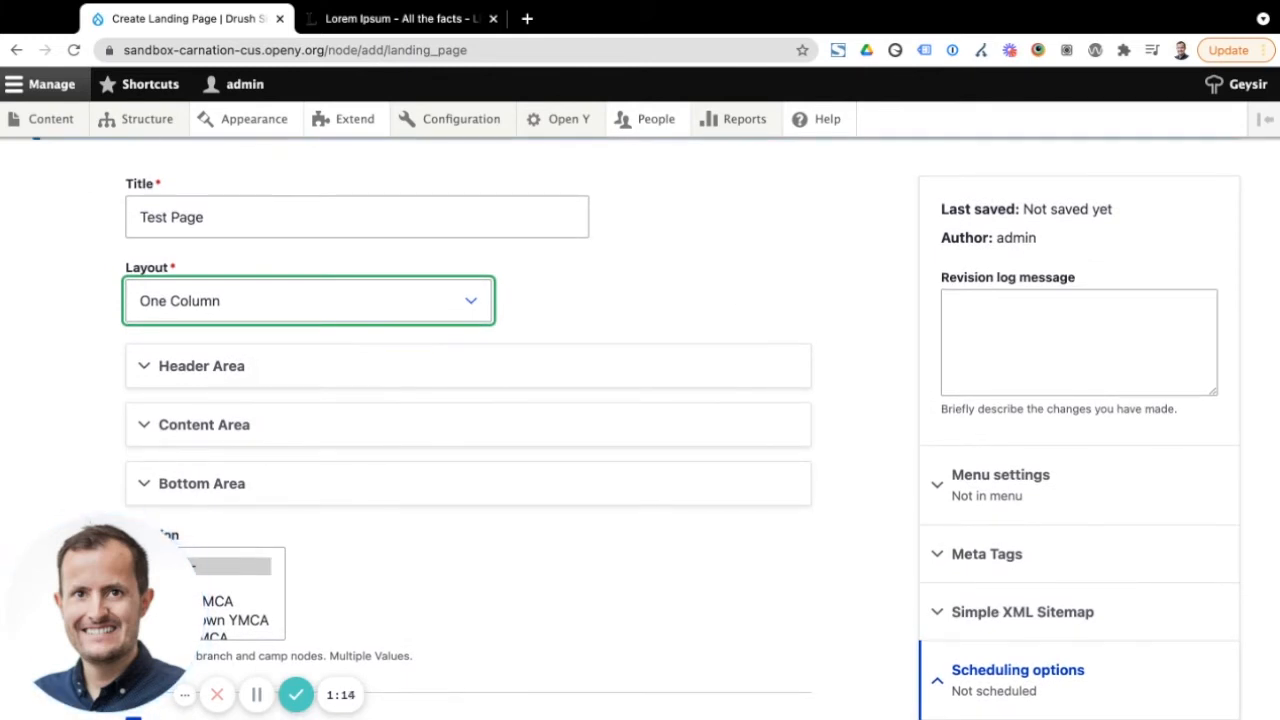
# Add a Small Banner paragraph to the page's Header Area
pyautogui.scroll(-1, 680, 280)
pyautogui.scroll(-1, 705, 245)
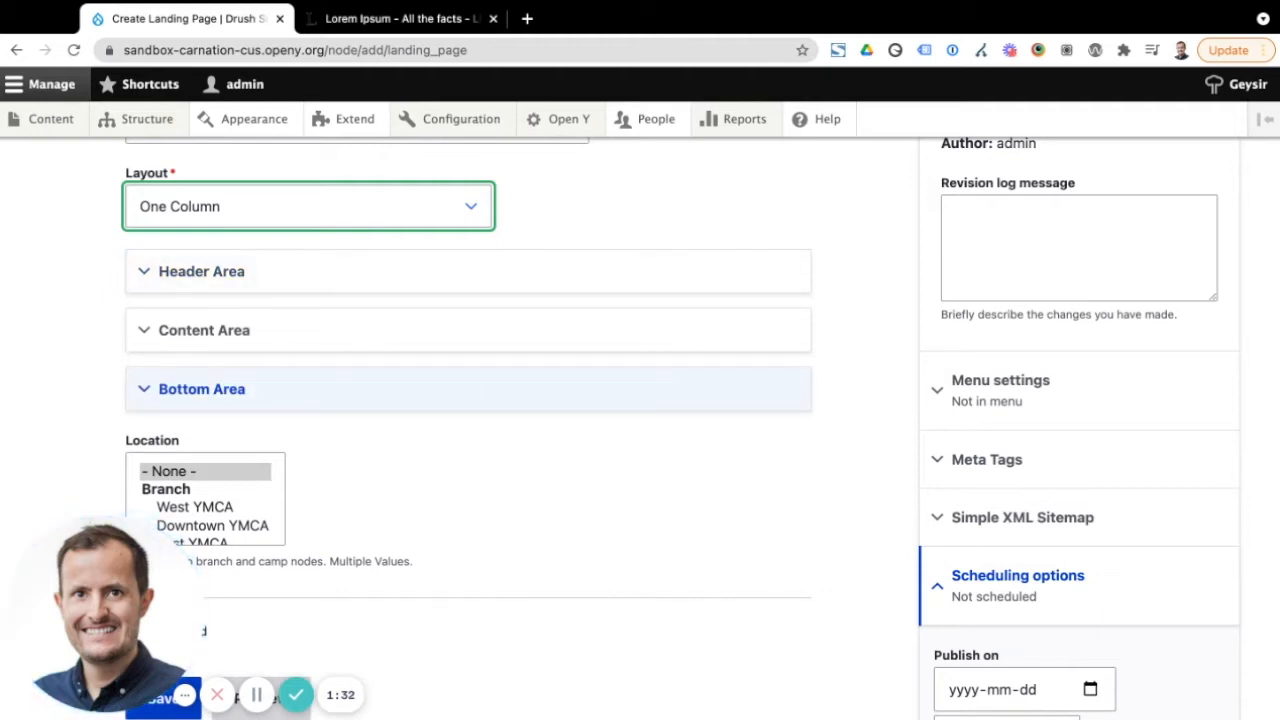
pyautogui.scroll(-1, 466, 398)
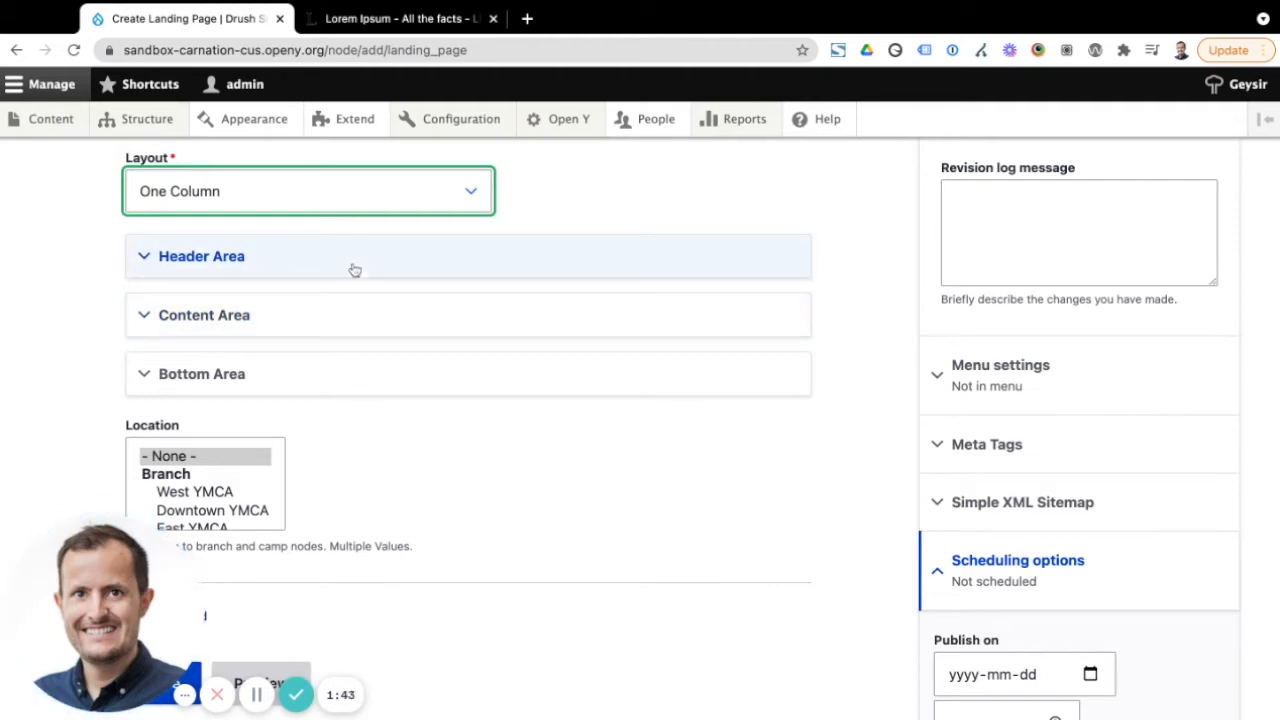
pyautogui.click(399, 256)
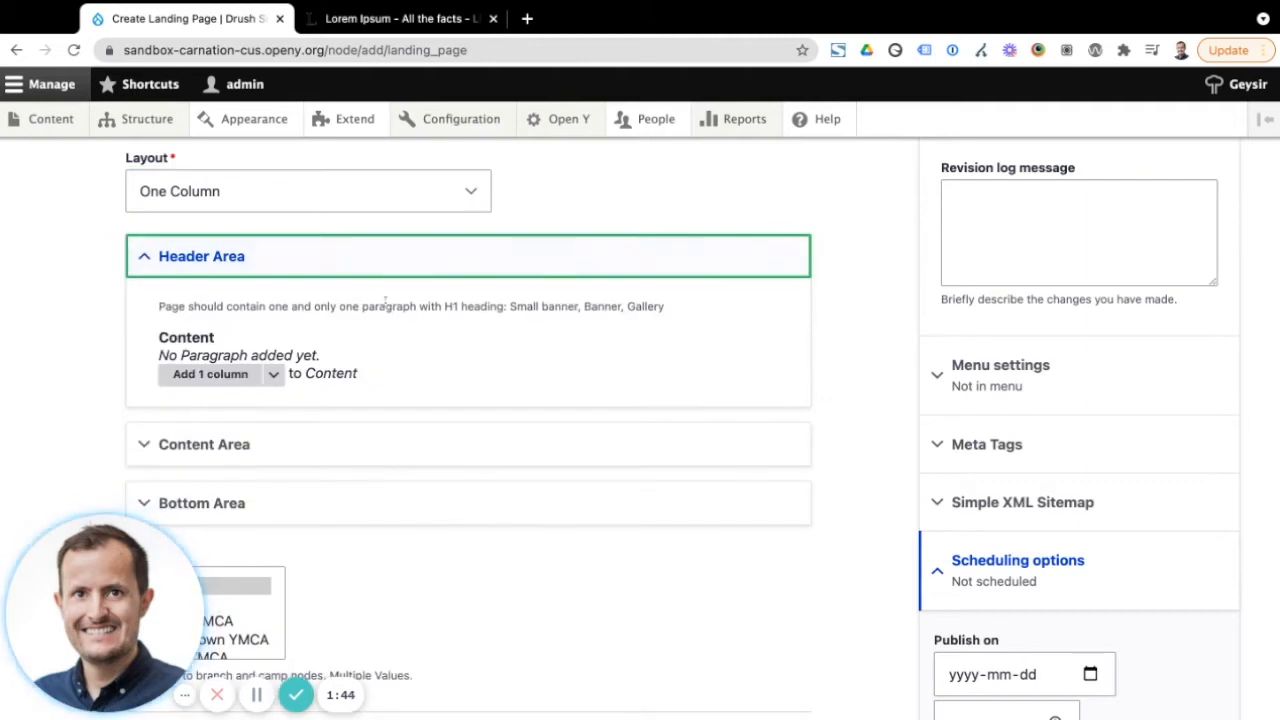
pyautogui.scroll(-2, 399, 302)
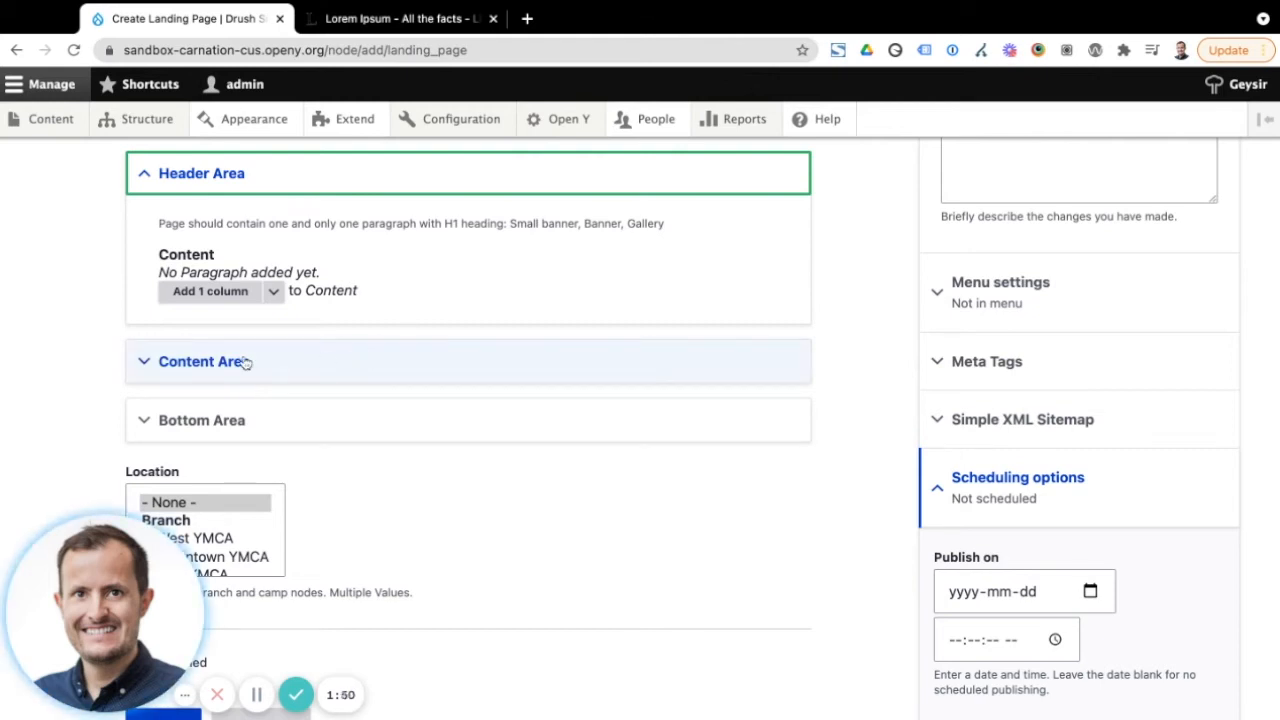
pyautogui.click(275, 292)
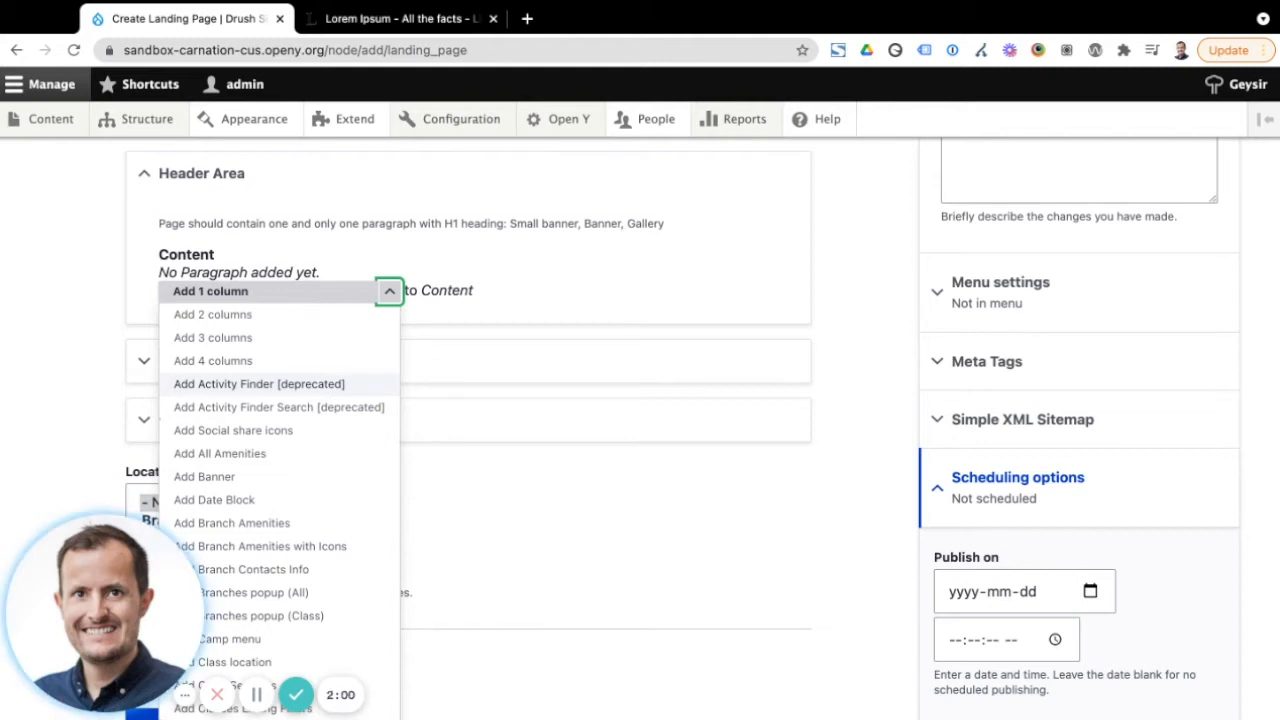
pyautogui.scroll(-5, 260, 385)
pyautogui.scroll(-2, 280, 400)
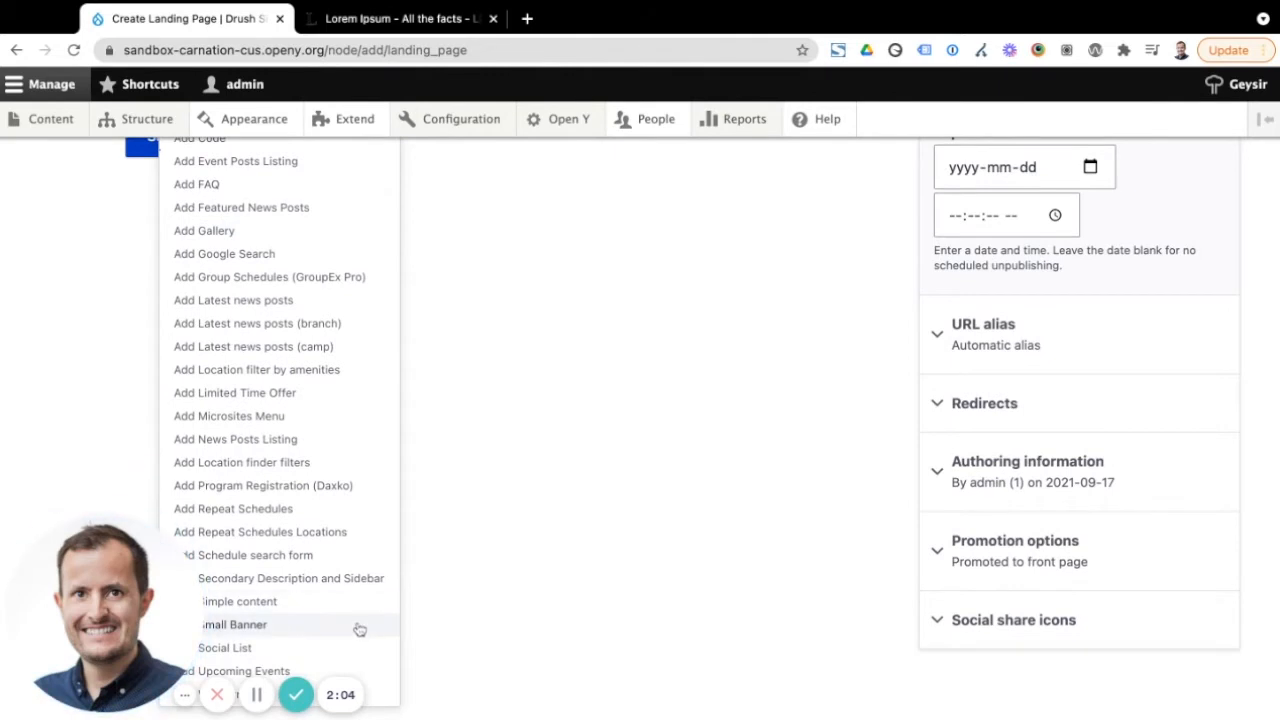
pyautogui.click(551, 512)
pyautogui.scroll(2, 553, 509)
pyautogui.scroll(10, 554, 508)
pyautogui.scroll(-3, 554, 508)
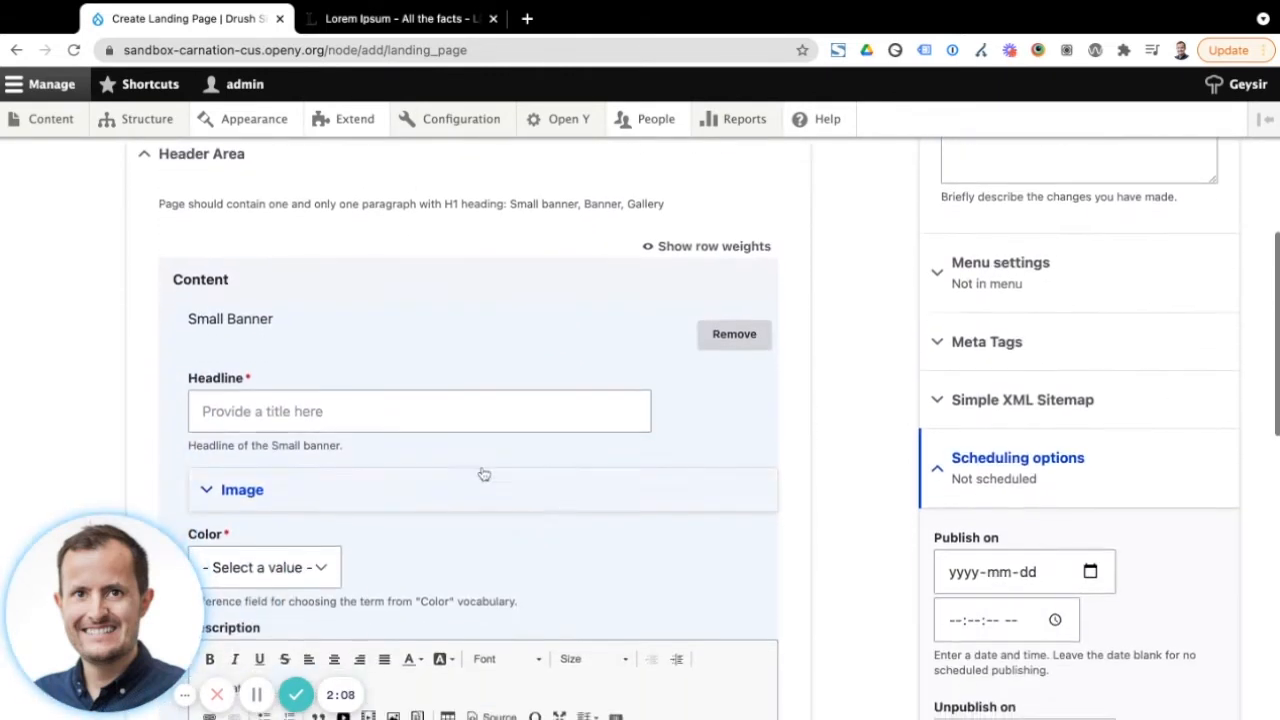
# Enter "Test Banner" as the small banner's headline
pyautogui.click(316, 410)
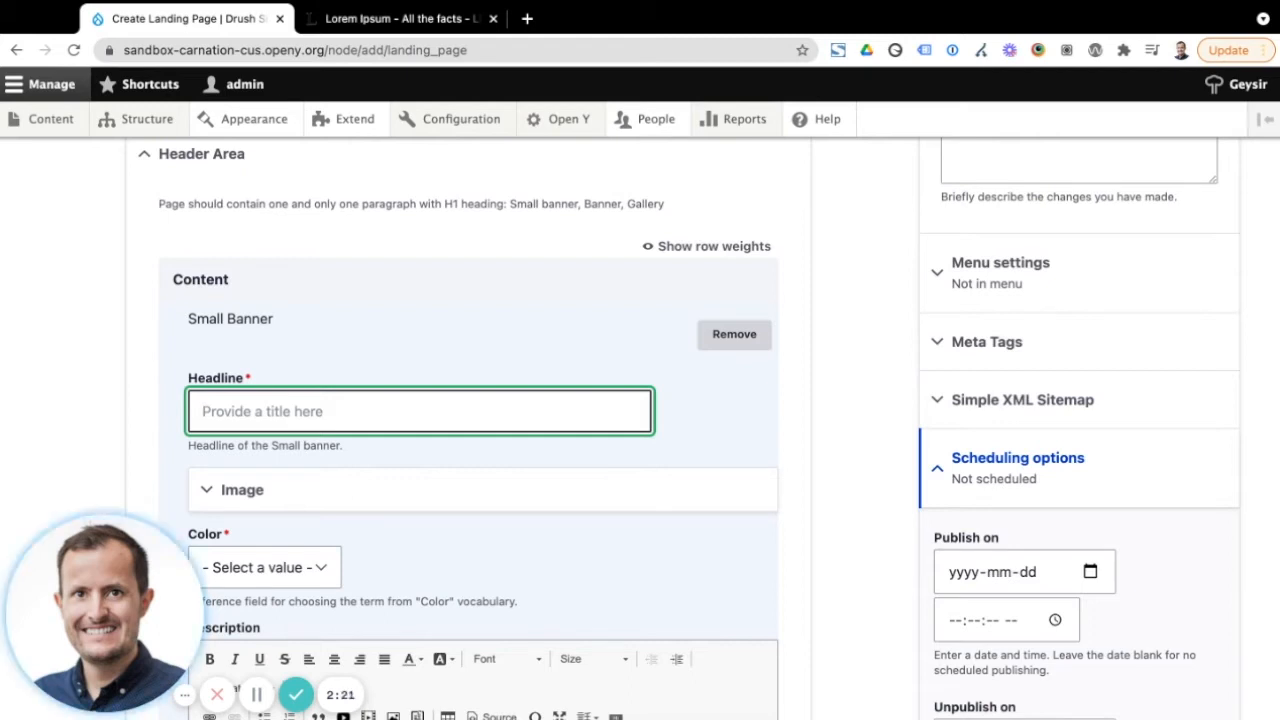
pyautogui.write('Test Banner')
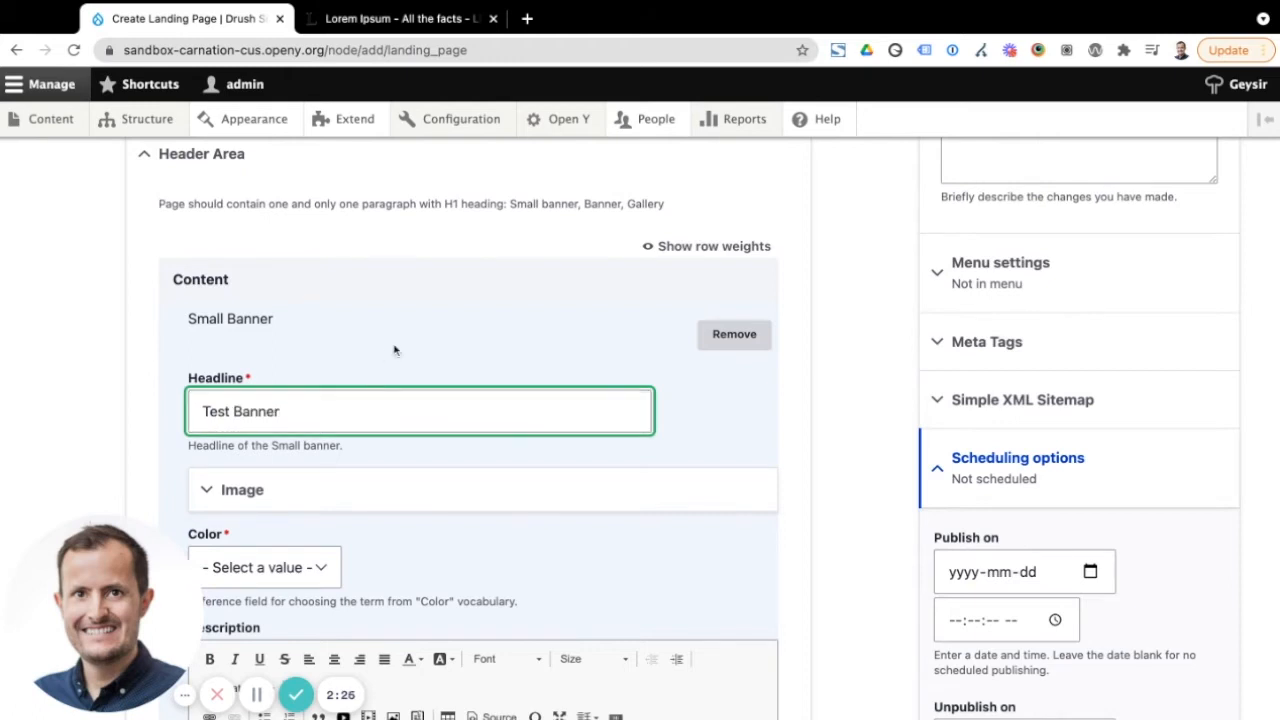
pyautogui.scroll(-2, 394, 349)
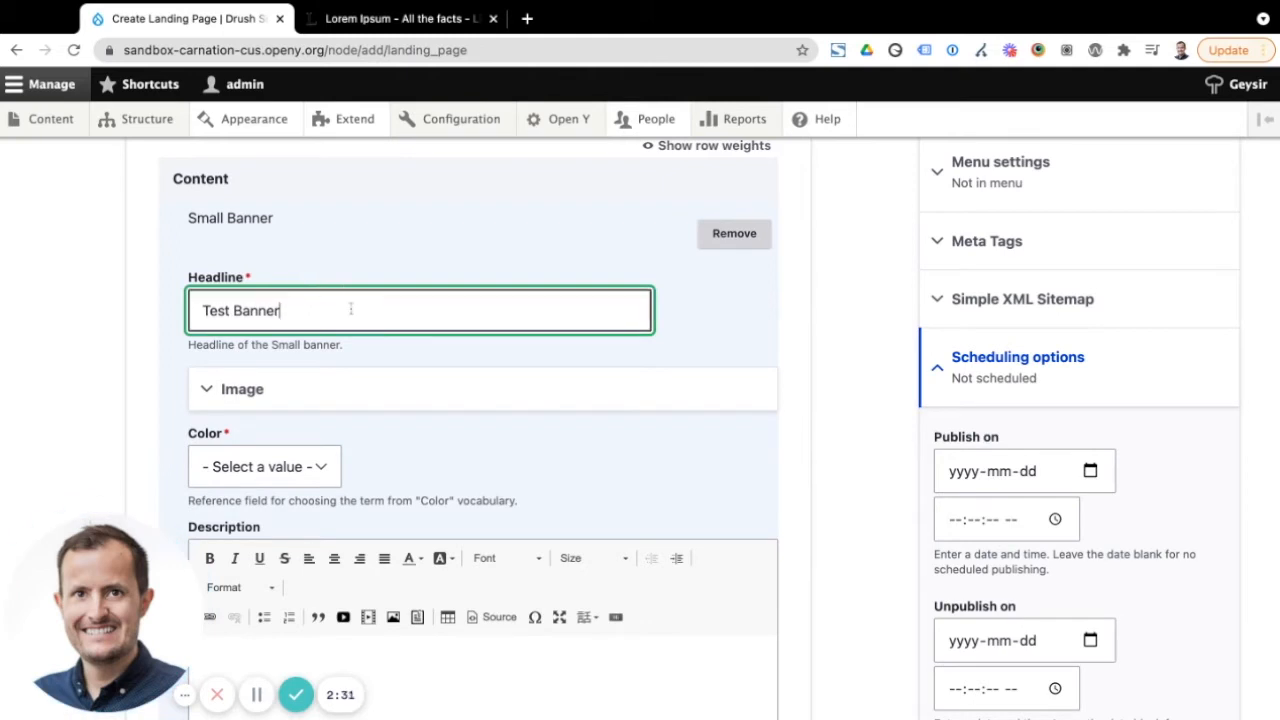
# Choose "News post image 1" from the existing media as the small banner's image
pyautogui.scroll(-2, 360, 343)
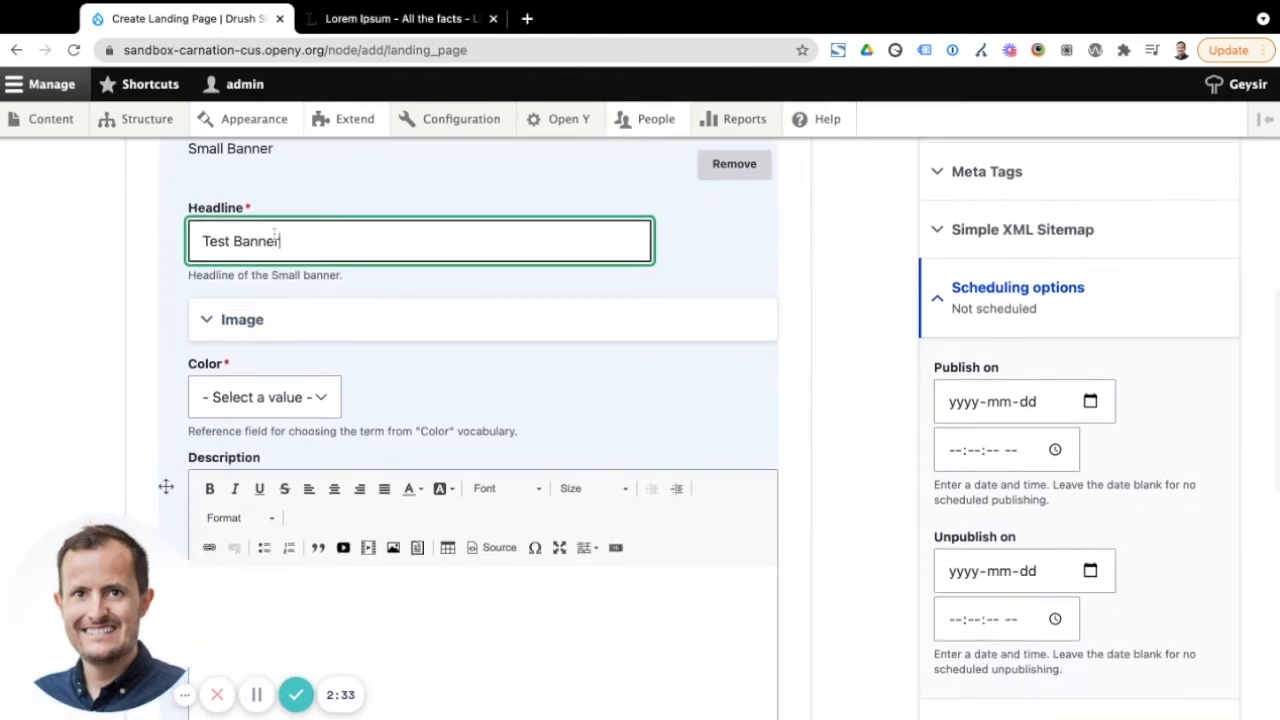
pyautogui.click(340, 319)
pyautogui.scroll(-2, 345, 342)
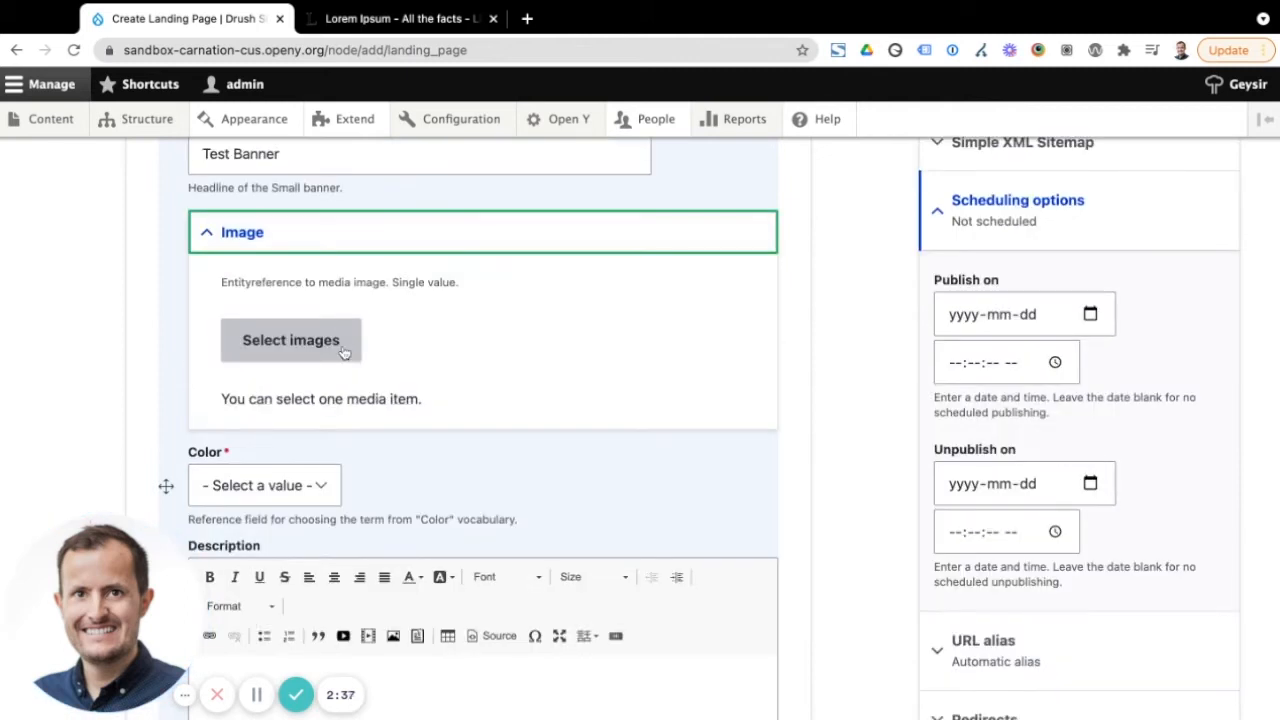
pyautogui.click(342, 348)
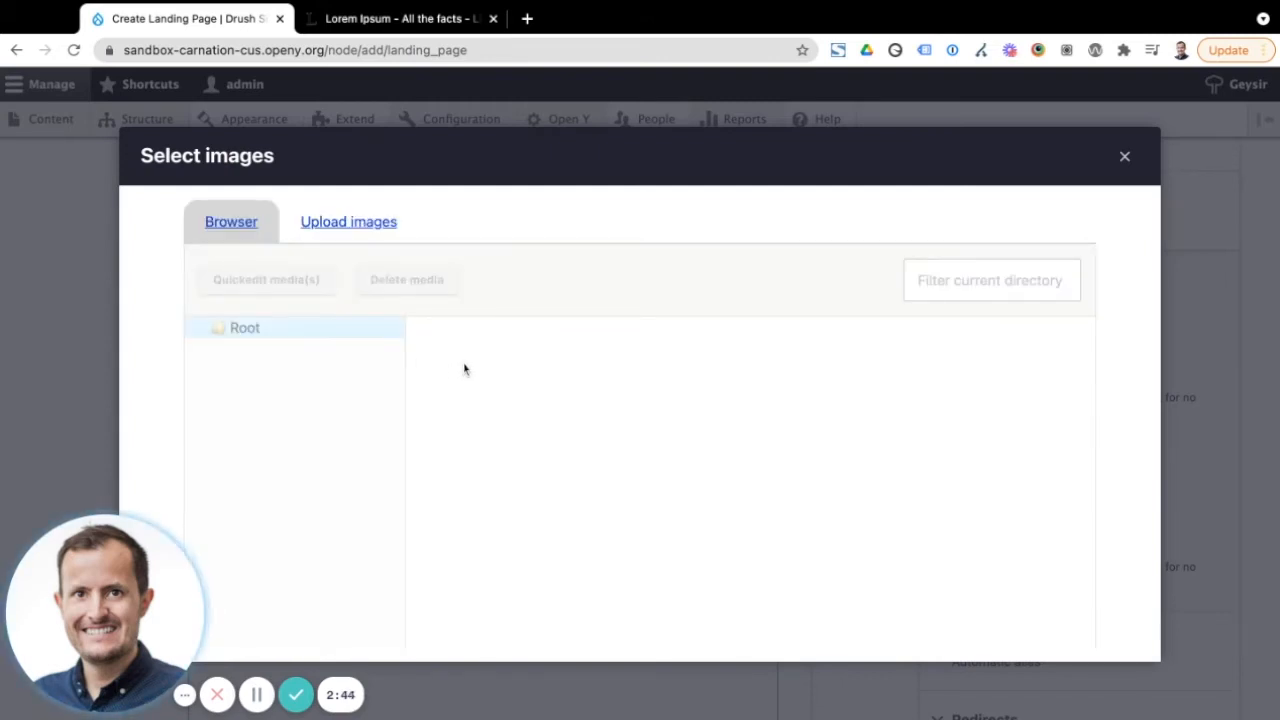
pyautogui.click(464, 370)
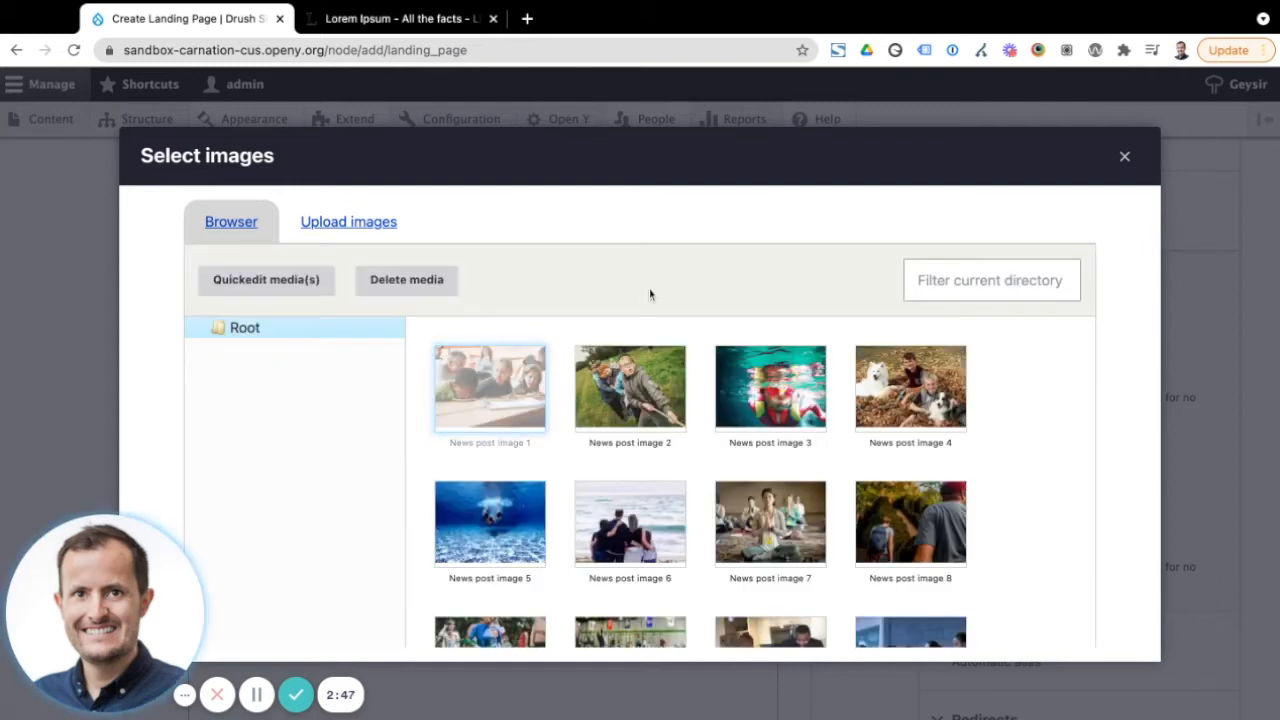
pyautogui.scroll(-2, 649, 293)
pyautogui.click(1015, 622)
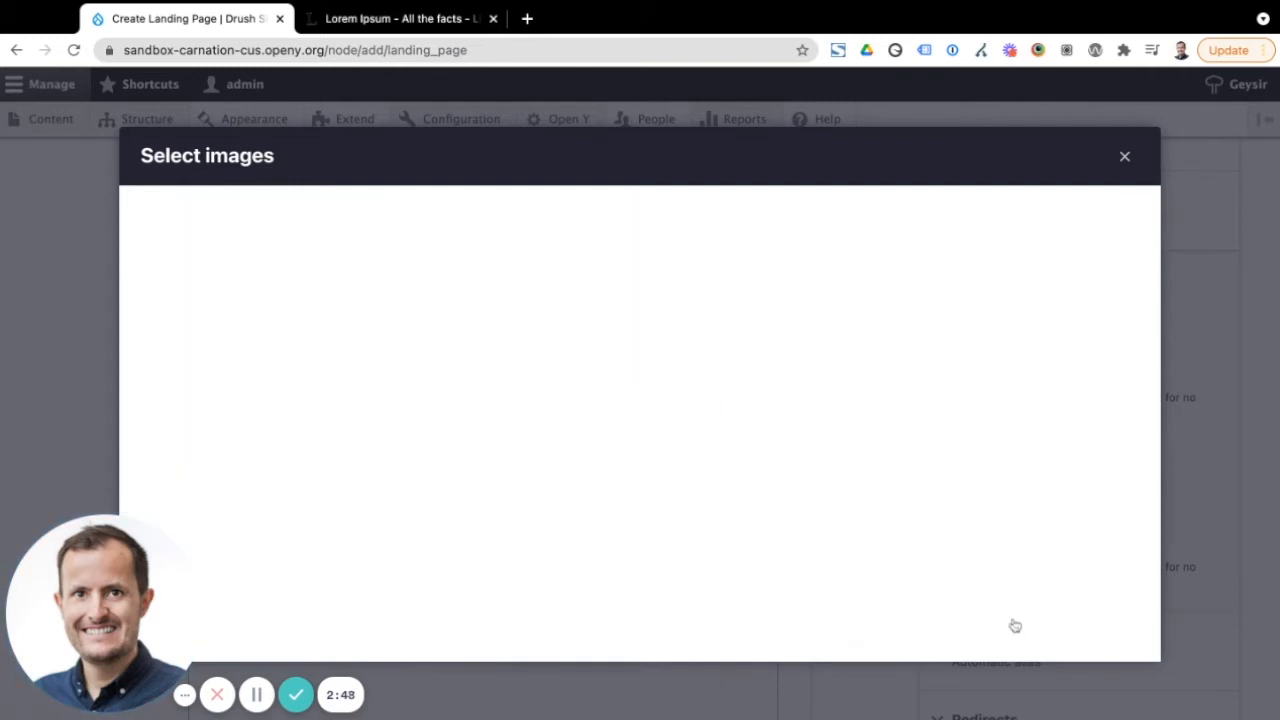
# Set the small banner's color to Blue
pyautogui.scroll(-3, 643, 463)
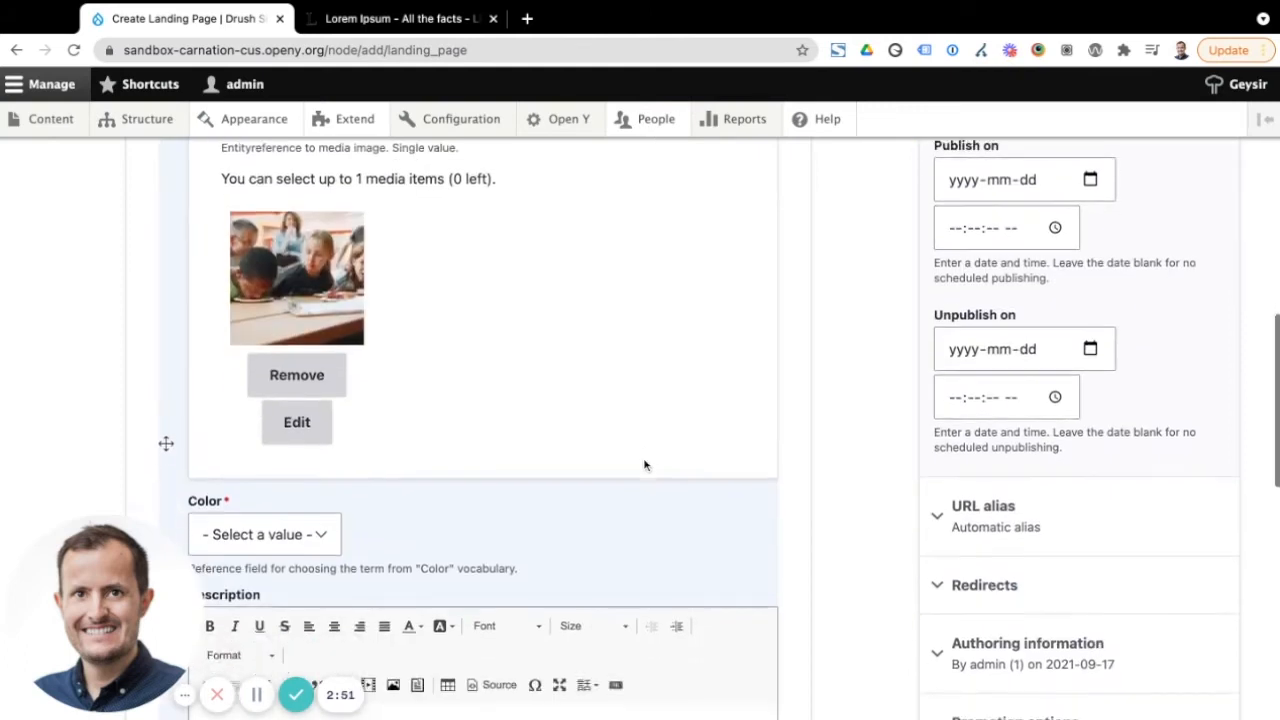
pyautogui.scroll(-2, 640, 462)
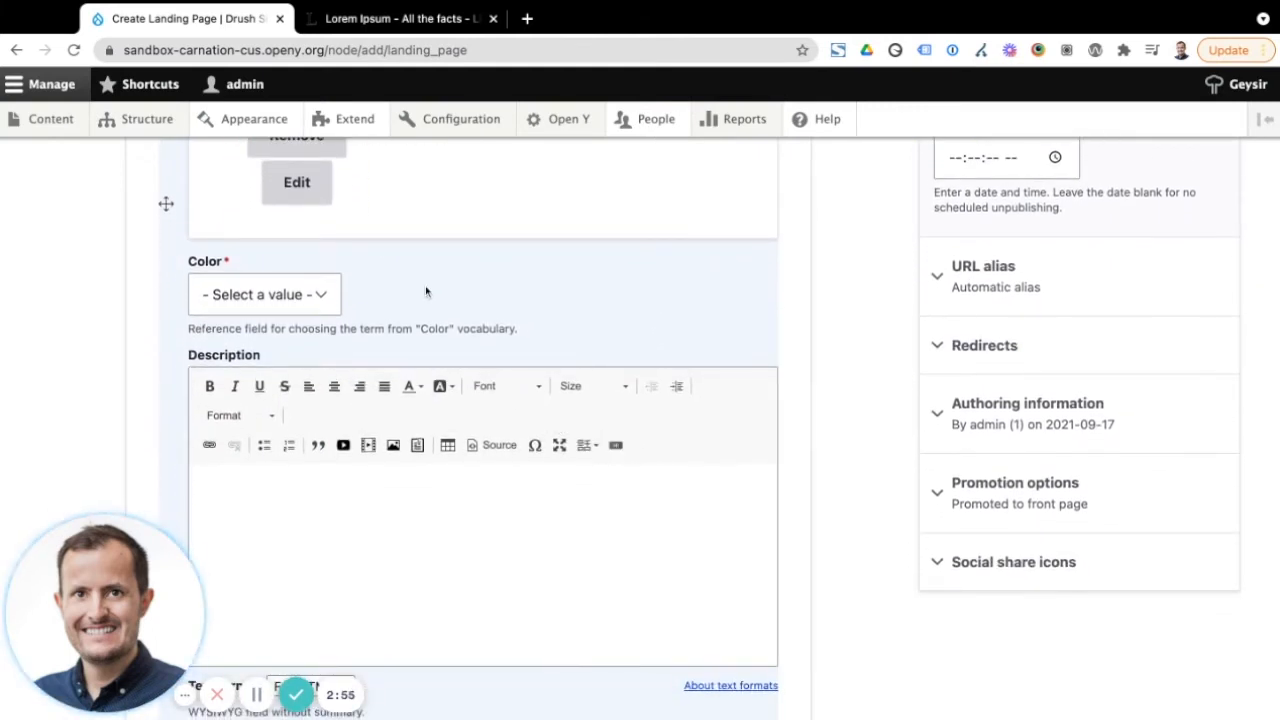
pyautogui.click(321, 298)
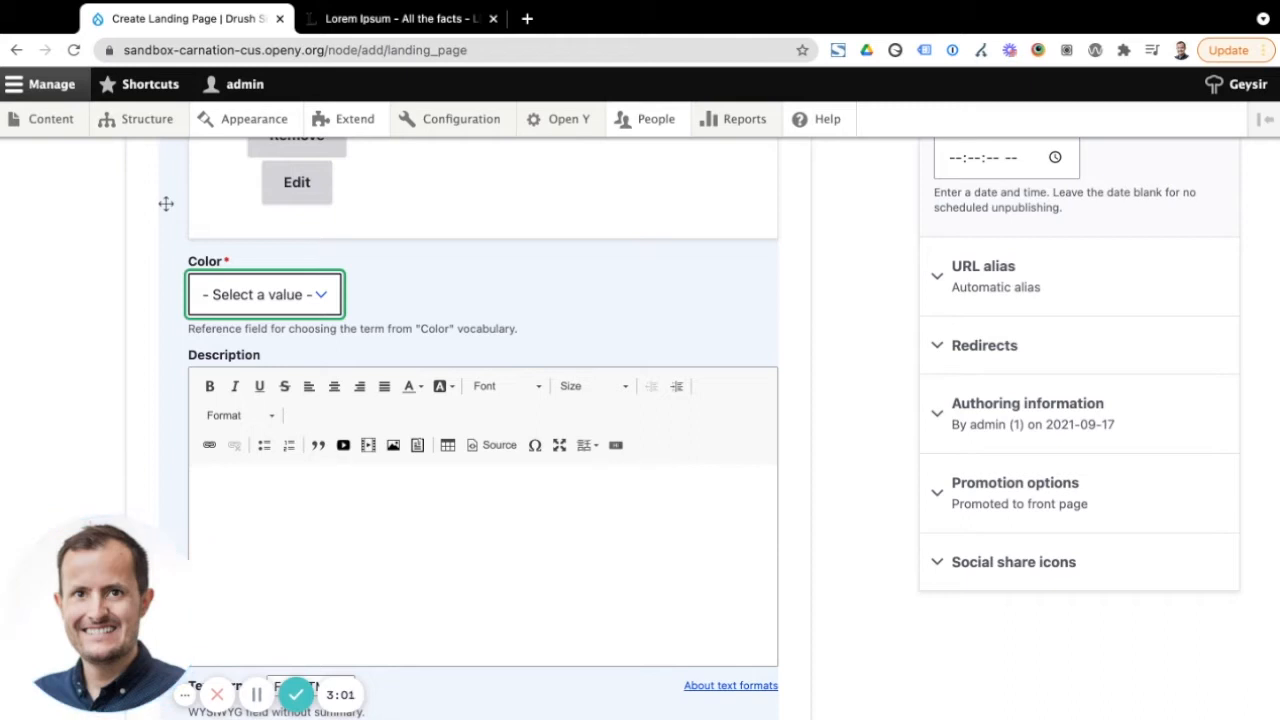
pyautogui.click(318, 318)
pyautogui.scroll(2, 440, 321)
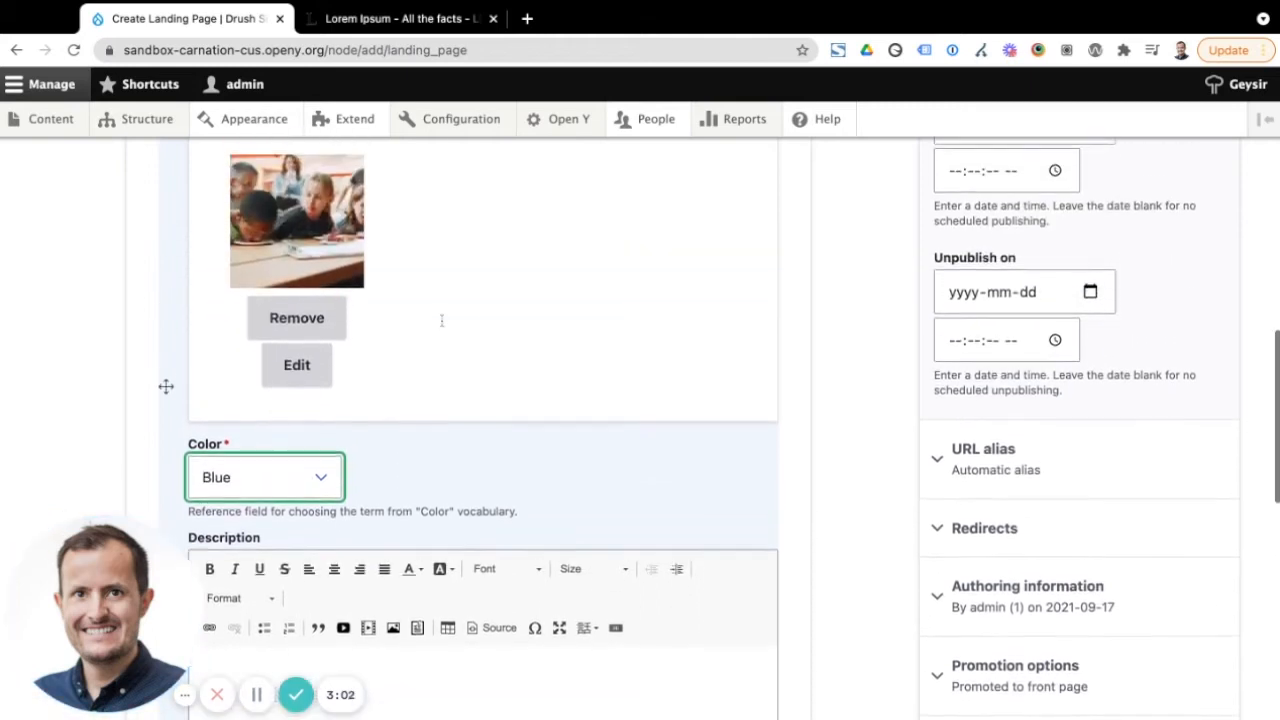
pyautogui.scroll(1, 440, 318)
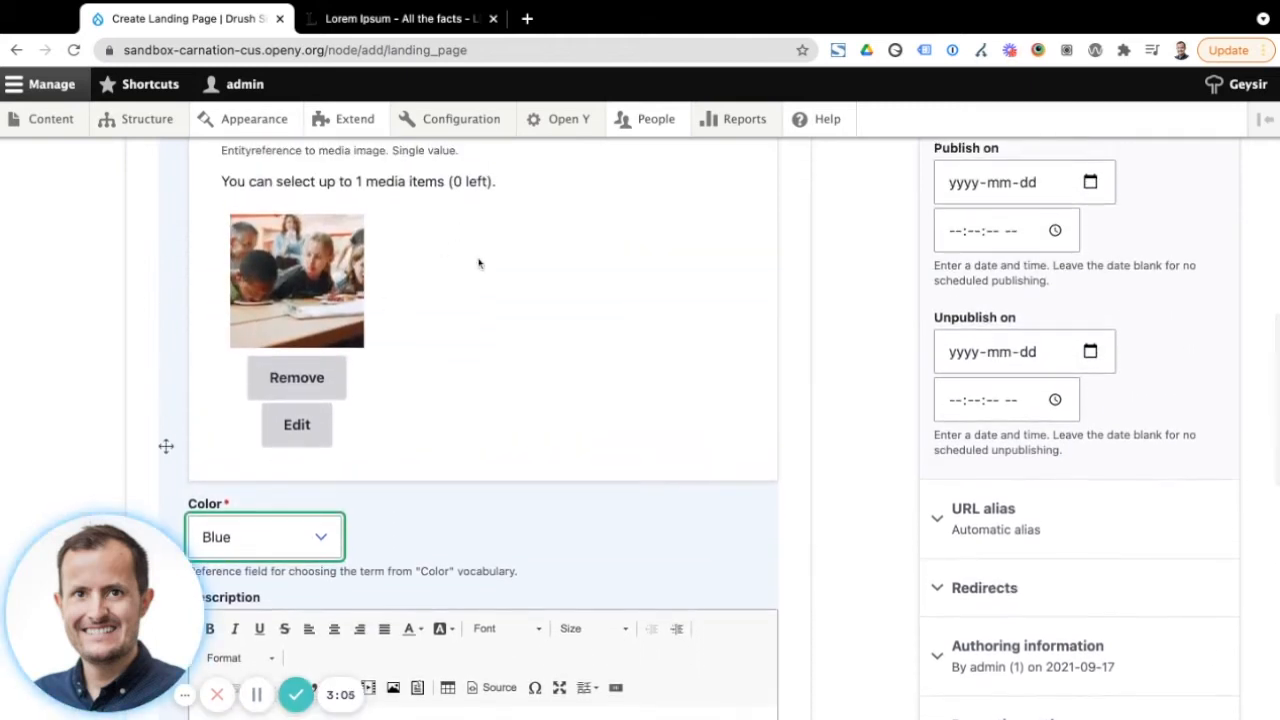
pyautogui.scroll(-1, 483, 299)
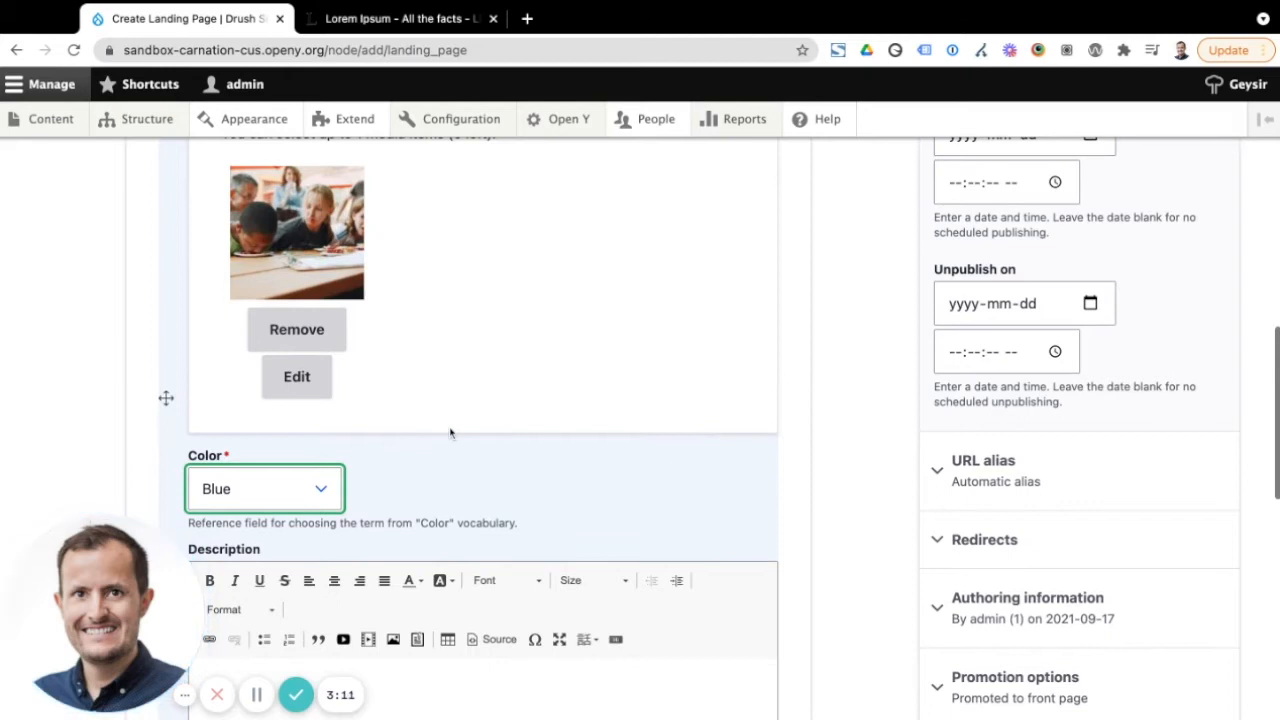
# Review the small banner's image, color and description fields in the Header Area
pyautogui.scroll(1, 450, 433)
pyautogui.scroll(1, 450, 433)
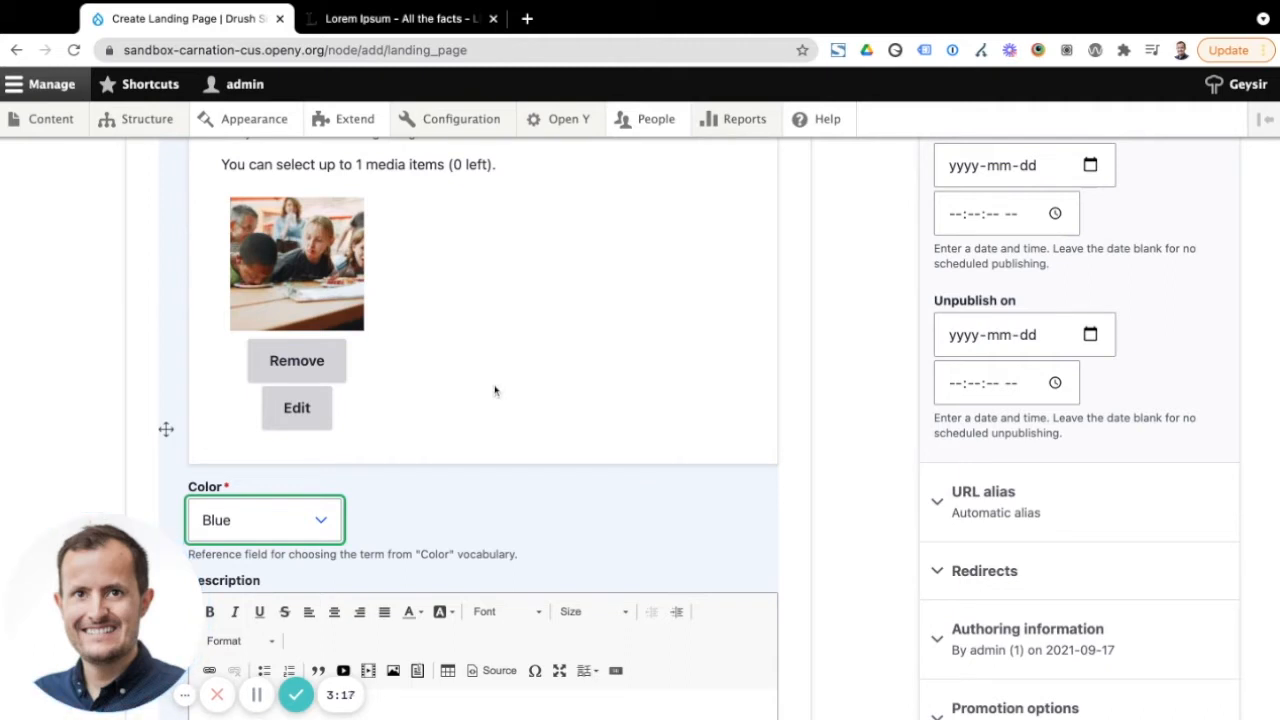
pyautogui.scroll(2, 491, 471)
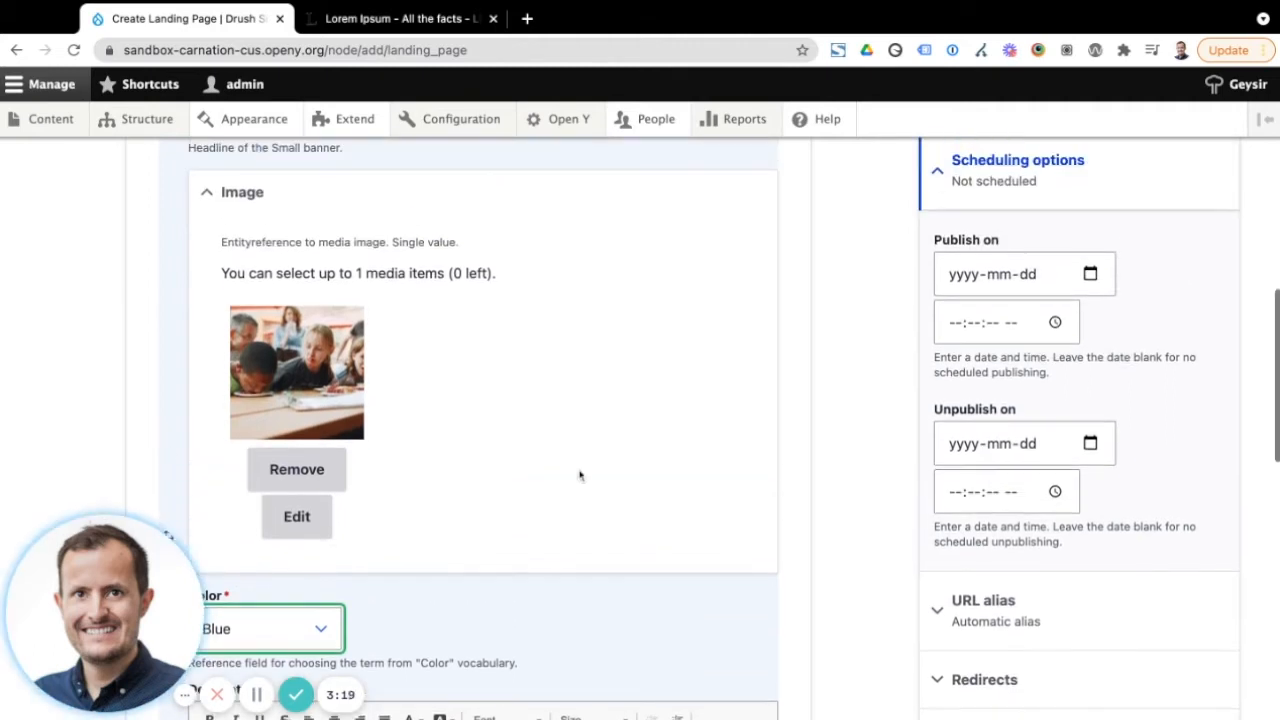
pyautogui.scroll(-4, 520, 430)
pyautogui.scroll(-1, 448, 431)
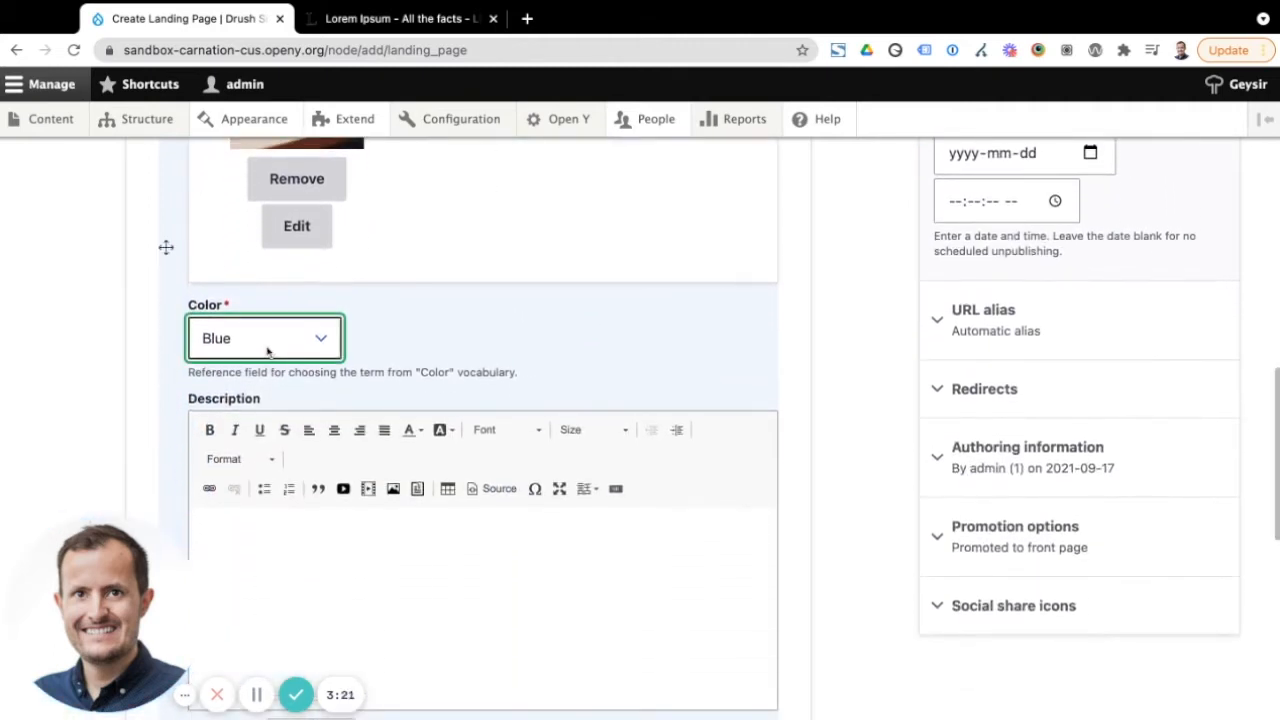
pyautogui.scroll(-4, 388, 349)
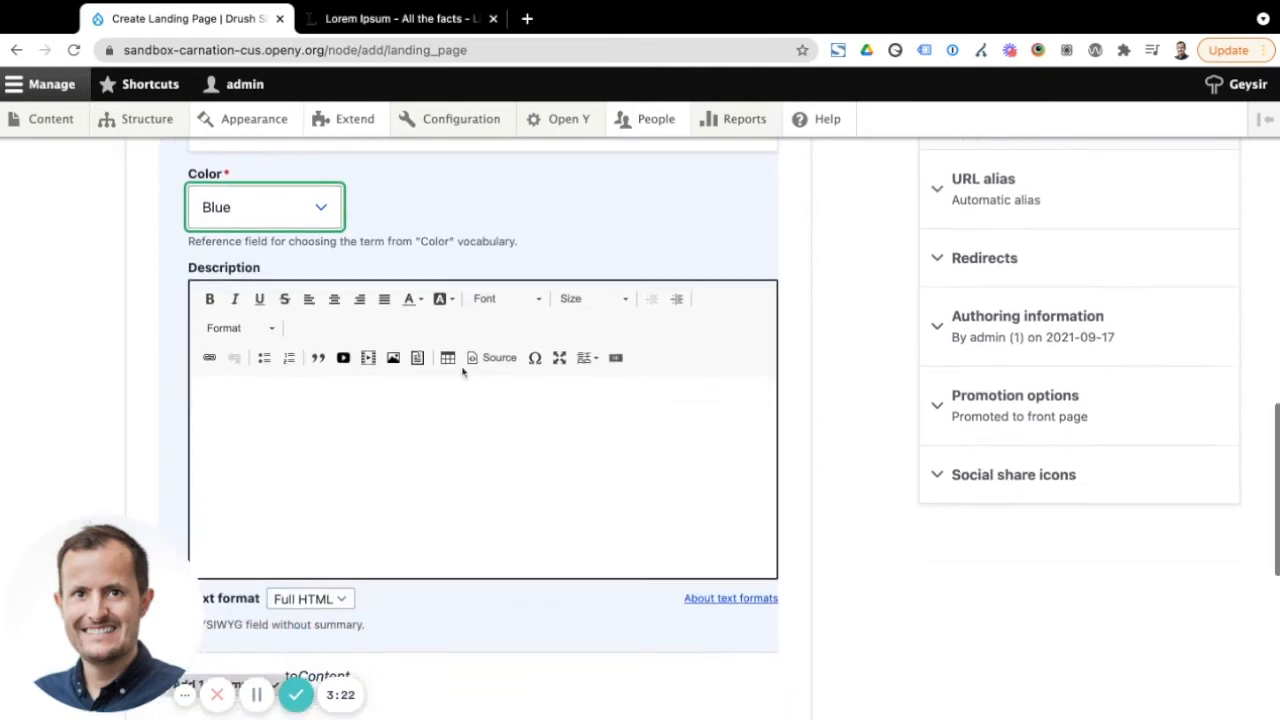
pyautogui.scroll(-3, 425, 310)
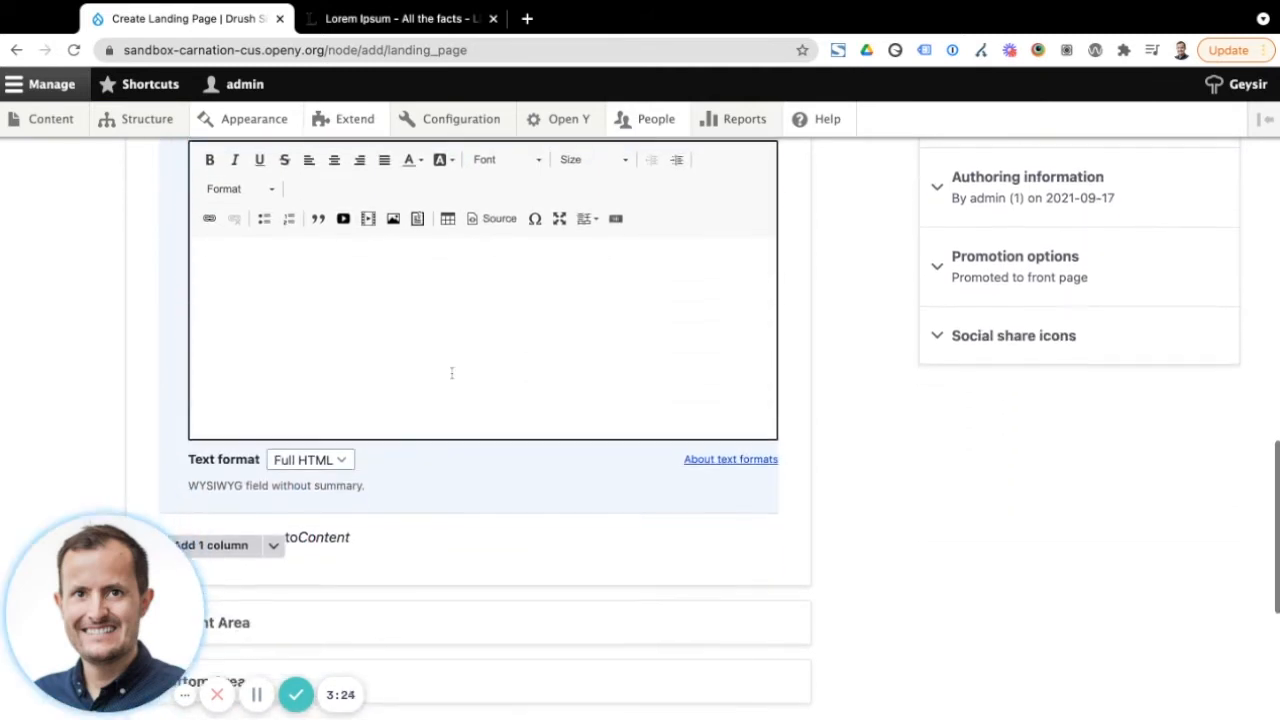
# Expand the Content Area and add a Simple content paragraph to it
pyautogui.scroll(-1, 462, 408)
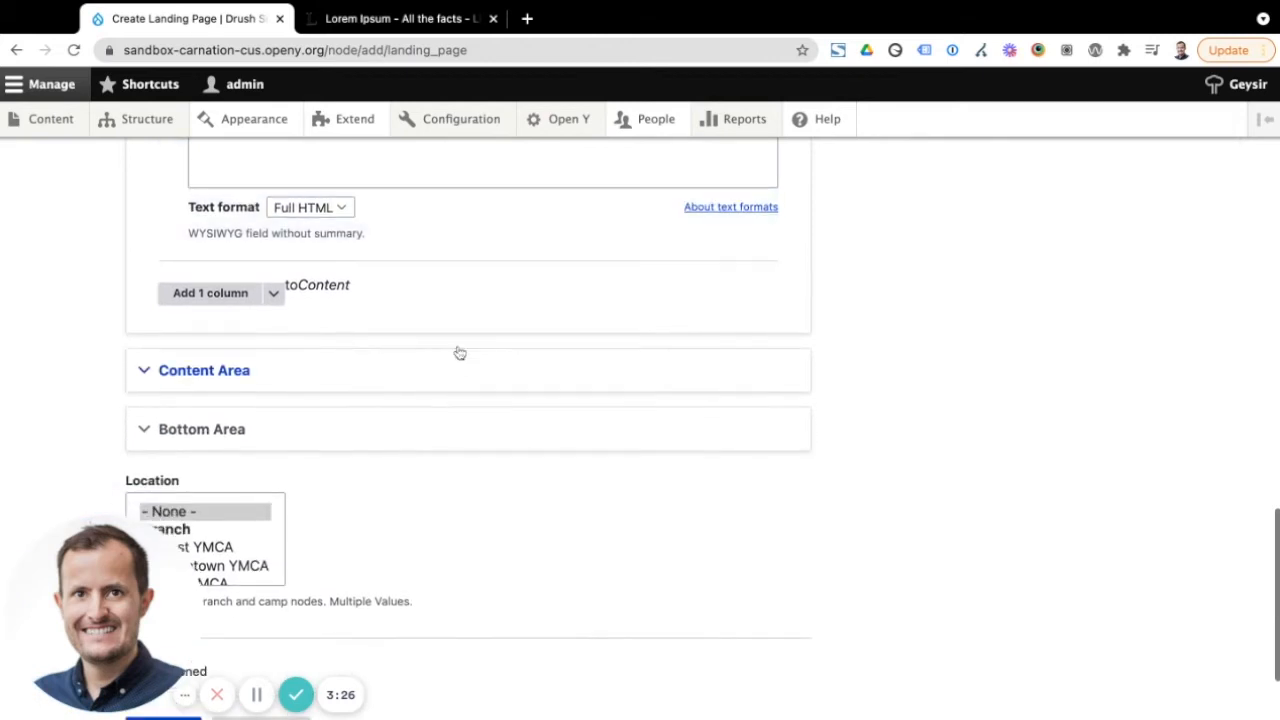
pyautogui.scroll(-1, 461, 297)
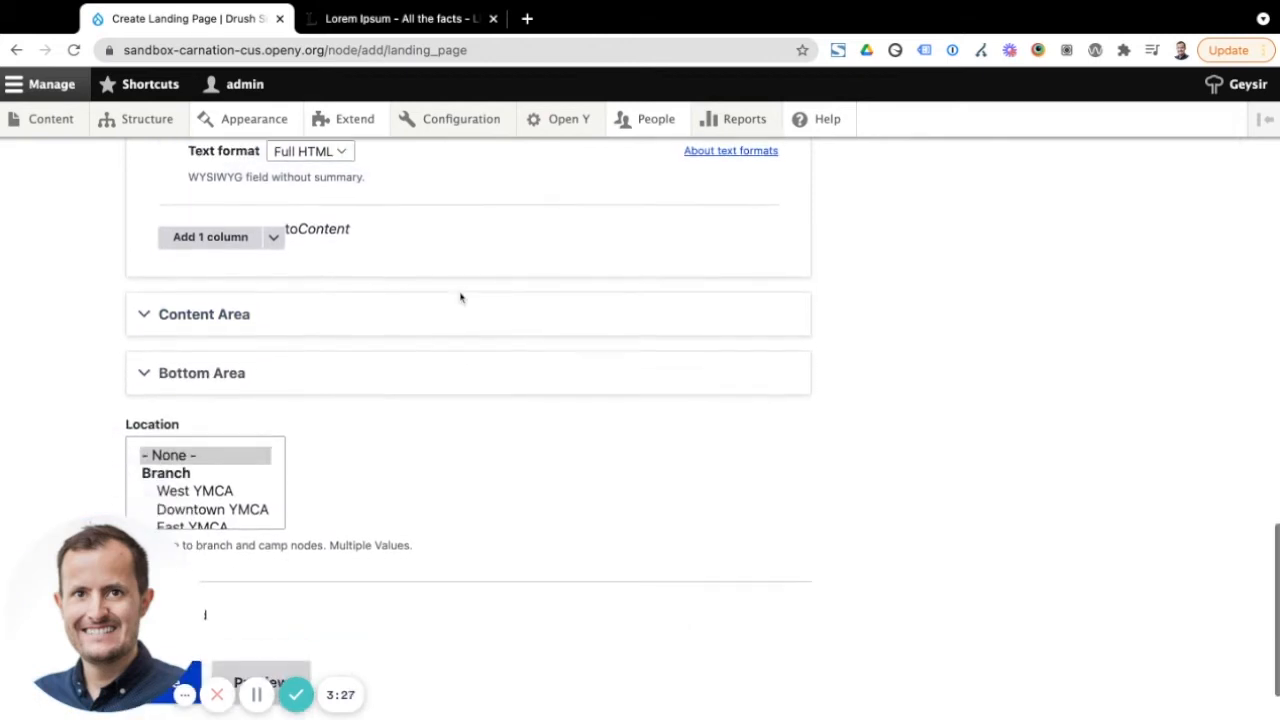
pyautogui.click(344, 309)
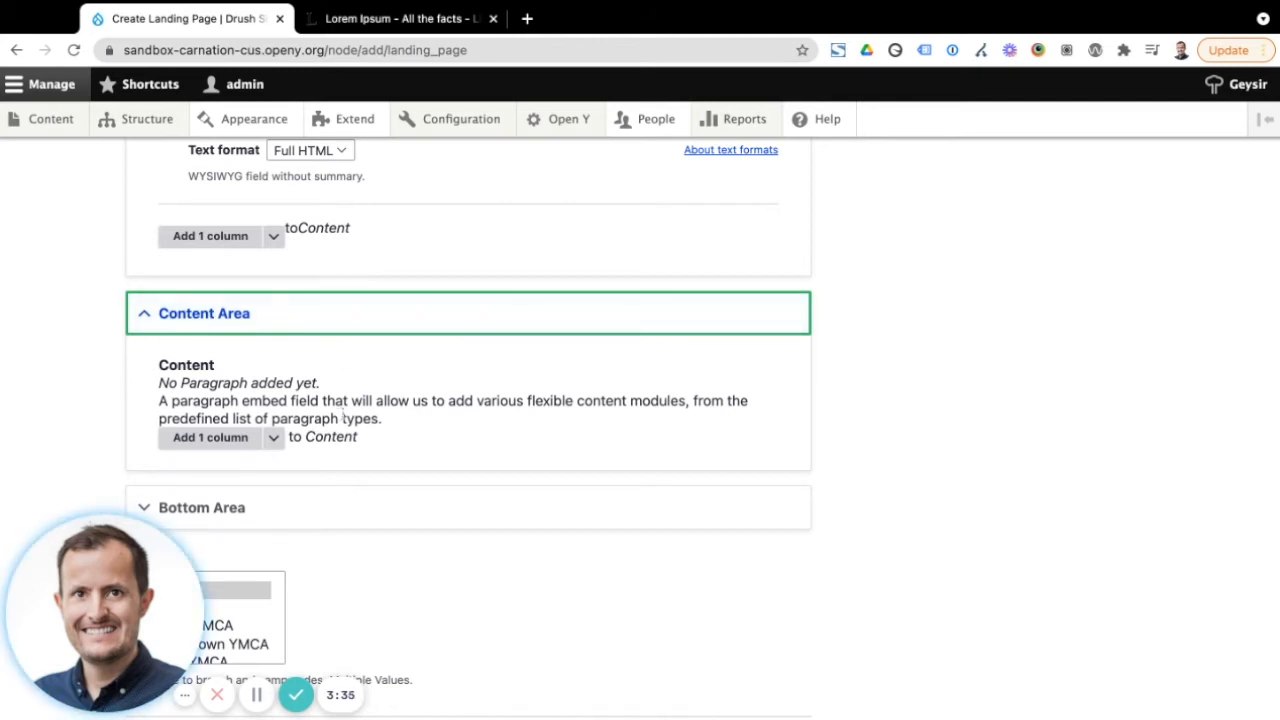
pyautogui.scroll(-1, 343, 405)
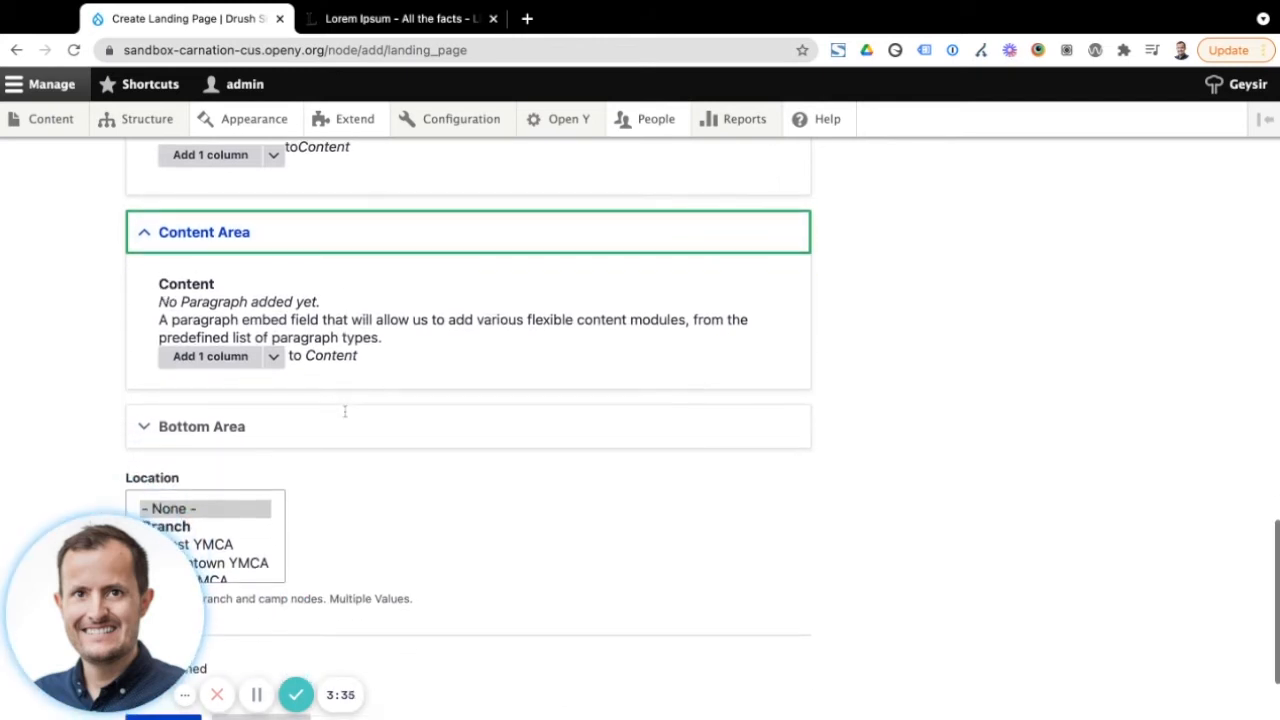
pyautogui.click(279, 357)
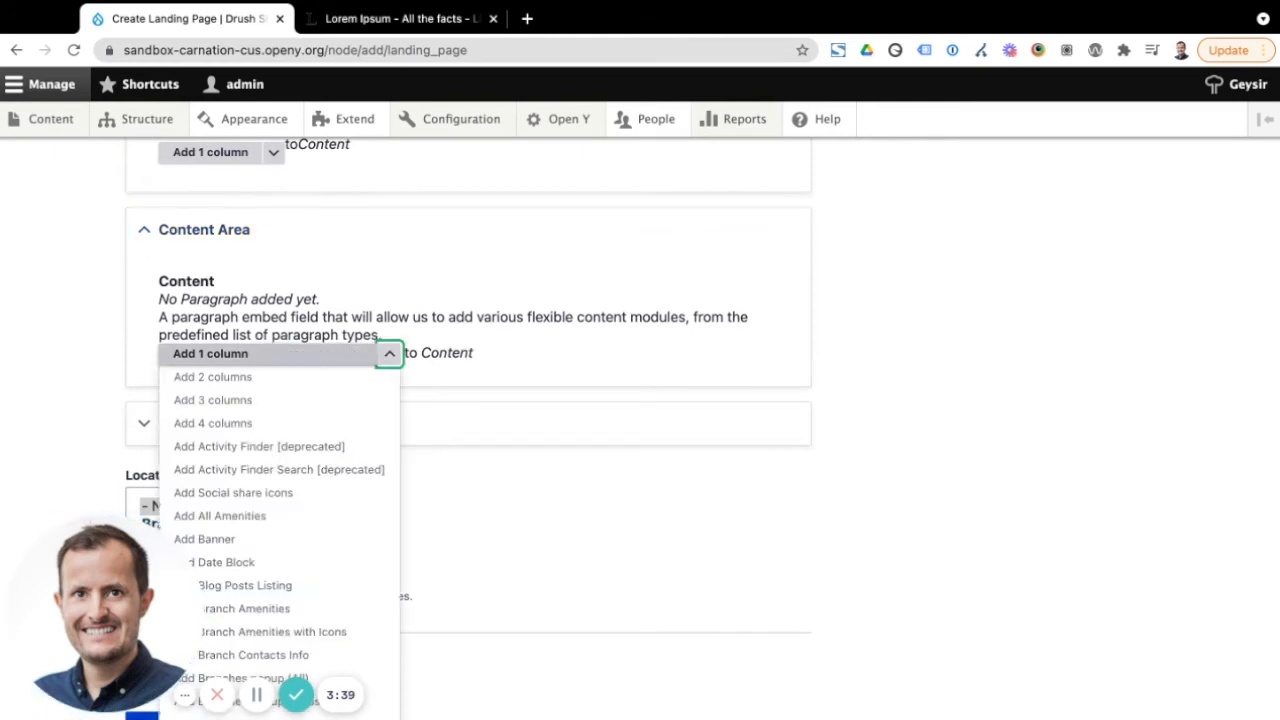
pyautogui.scroll(-5, 330, 445)
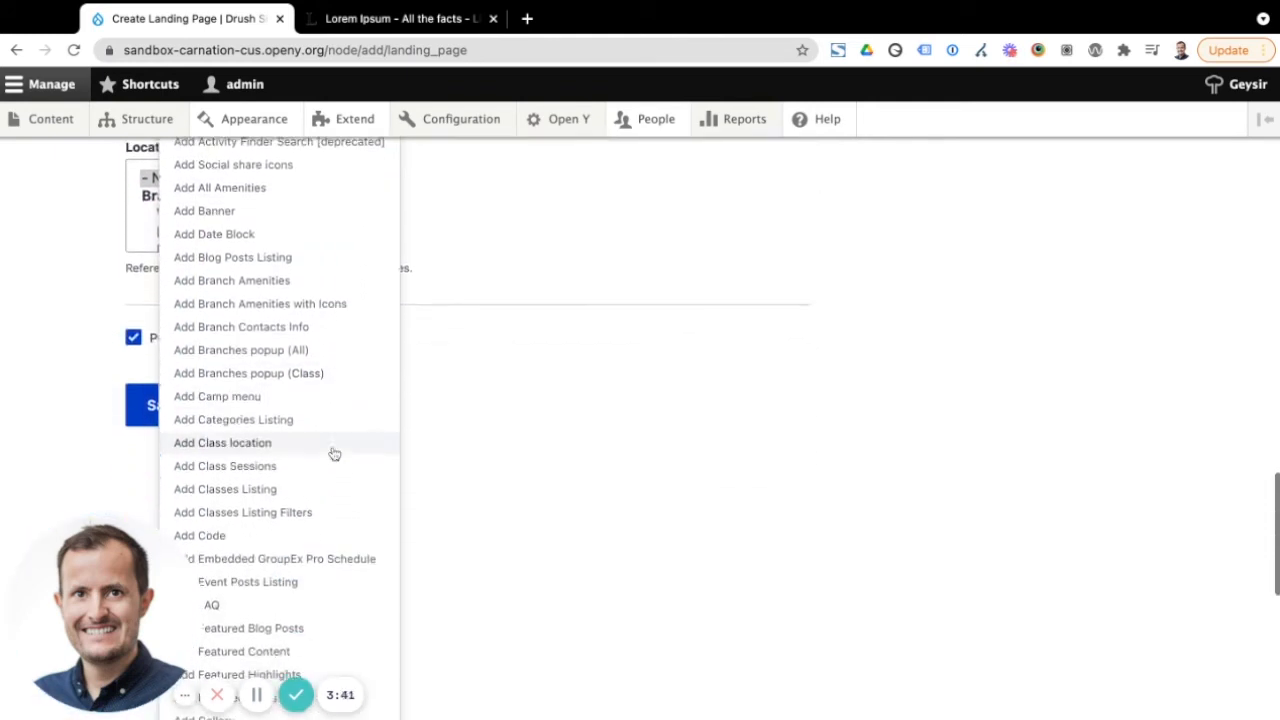
pyautogui.scroll(-4, 335, 455)
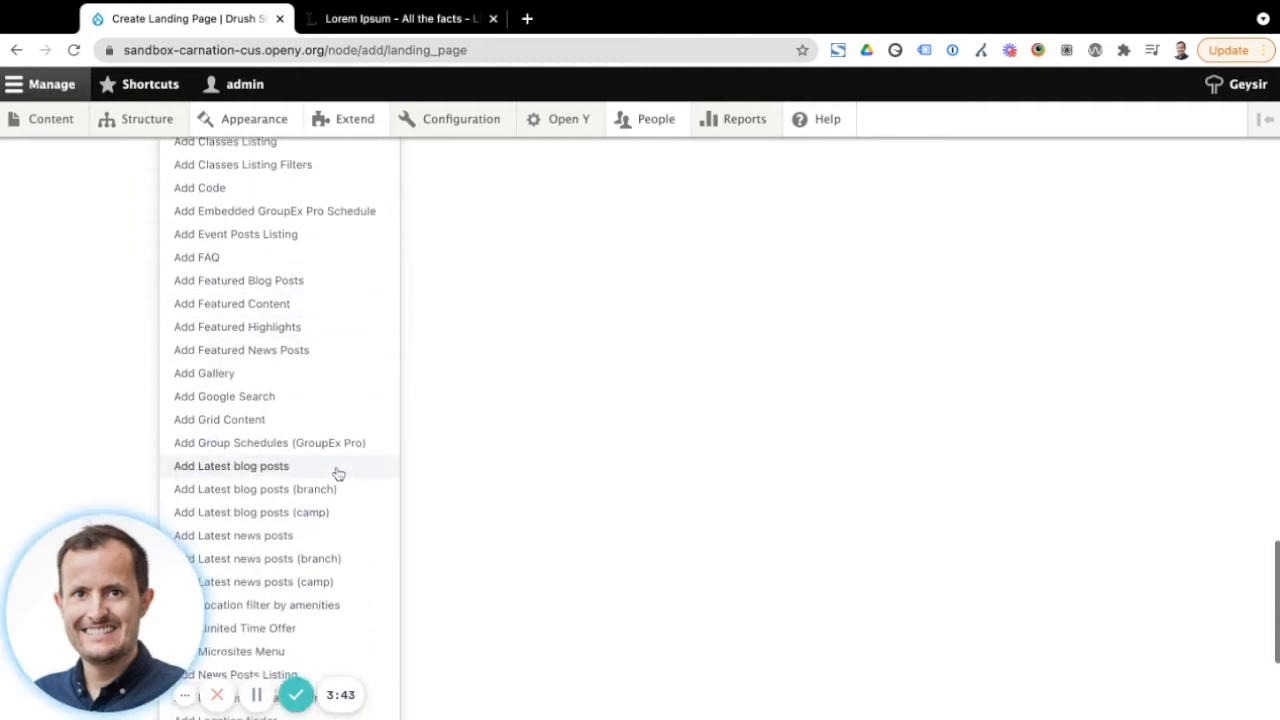
pyautogui.scroll(-3, 338, 473)
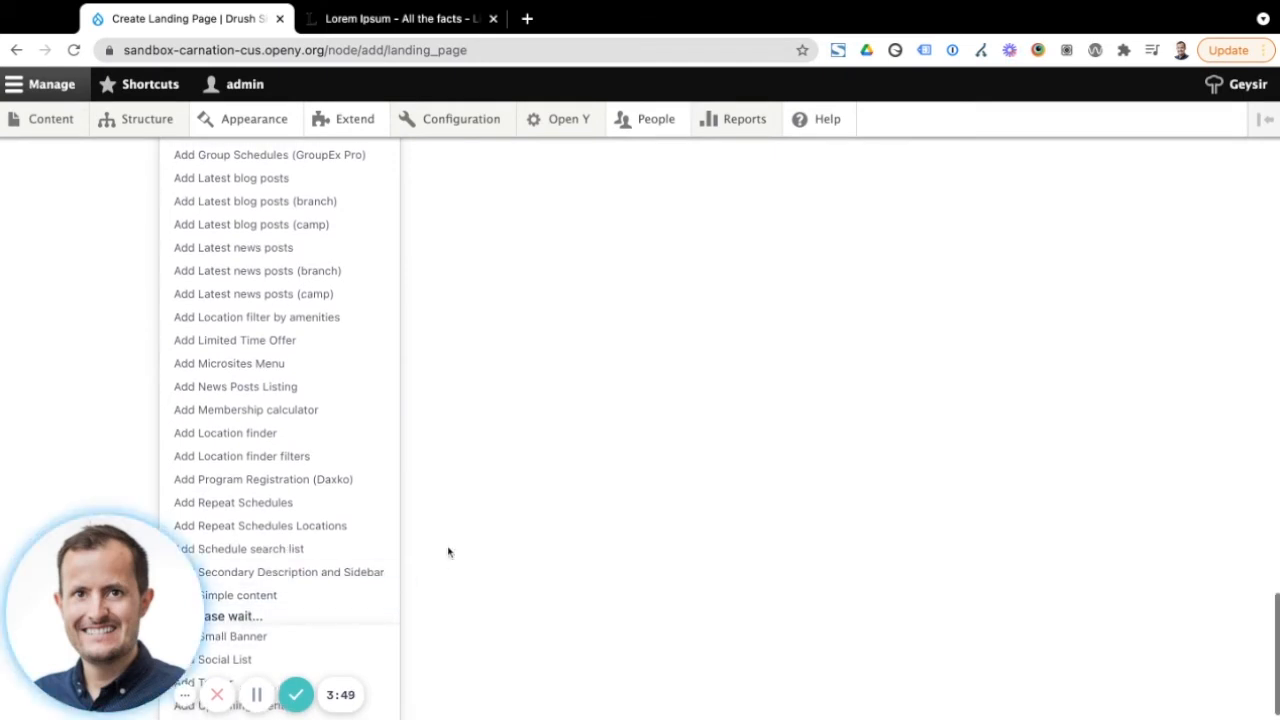
pyautogui.click(456, 514)
# Enter "This is a test" as the first line of the Simple content text and start a new paragraph below it
pyautogui.scroll(5, 456, 514)
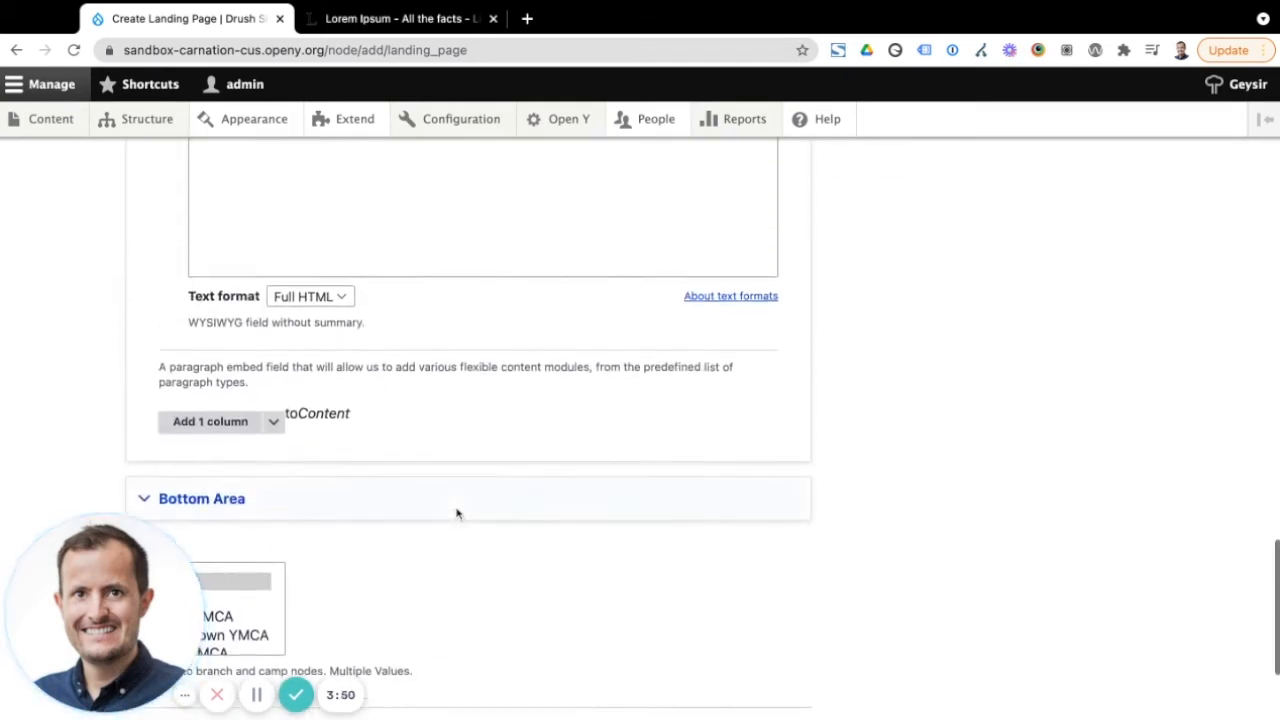
pyautogui.scroll(1, 377, 309)
pyautogui.click(375, 310)
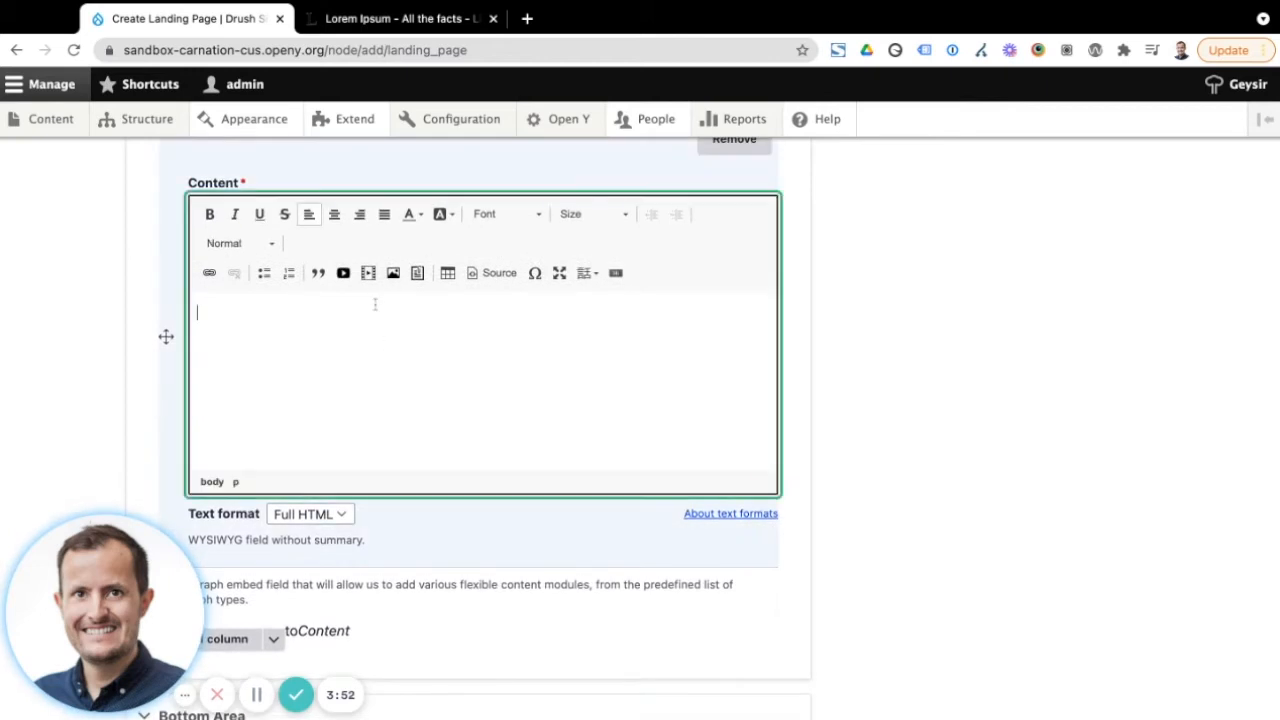
pyautogui.scroll(1, 376, 320)
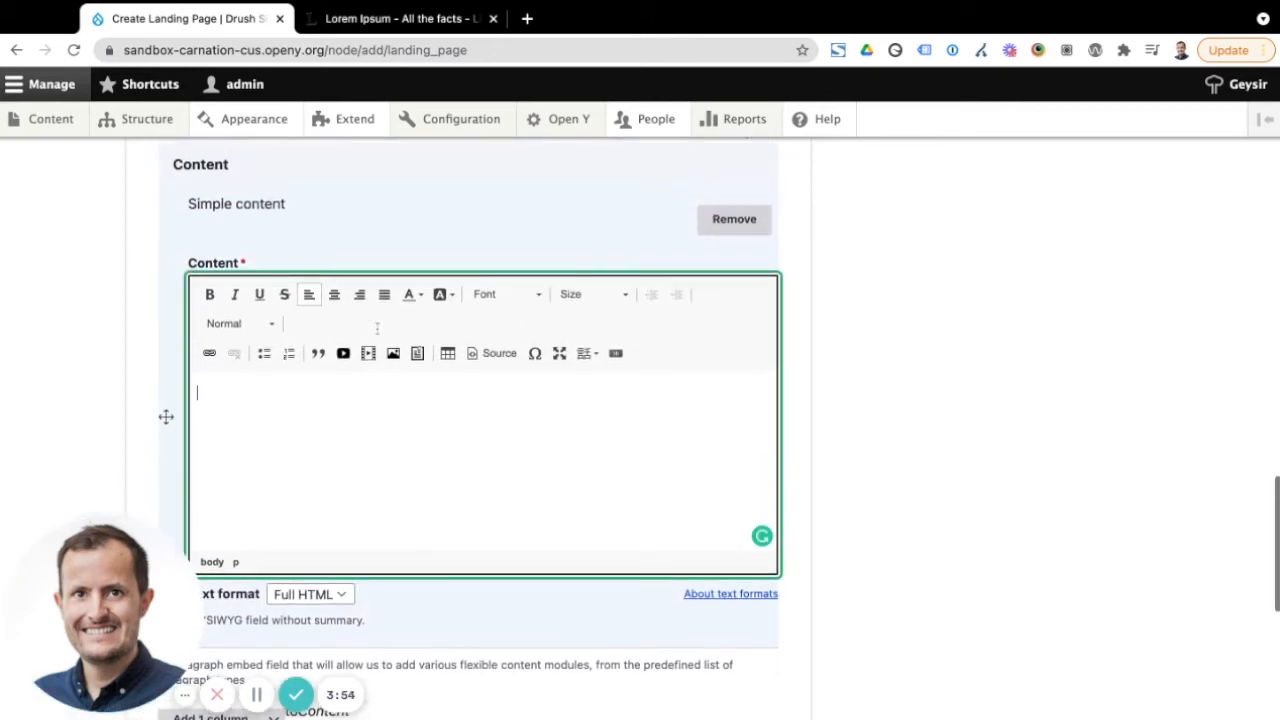
pyautogui.scroll(1, 377, 325)
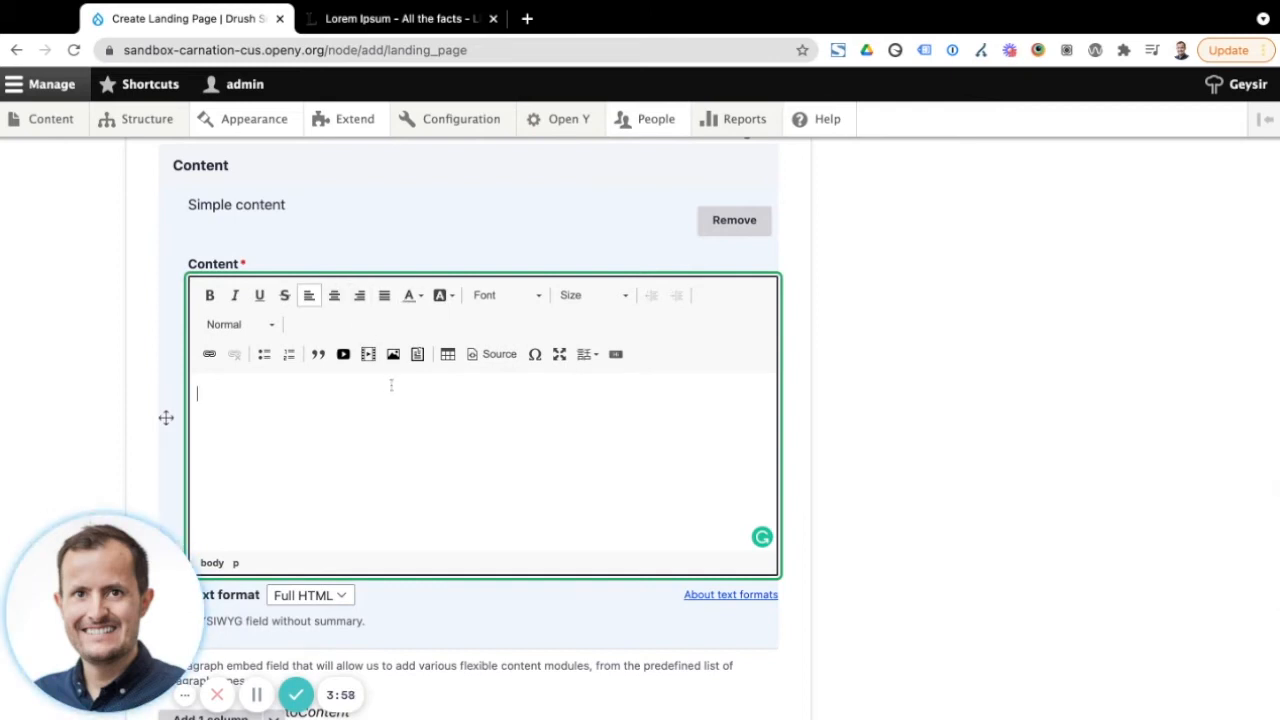
pyautogui.write('This is ')
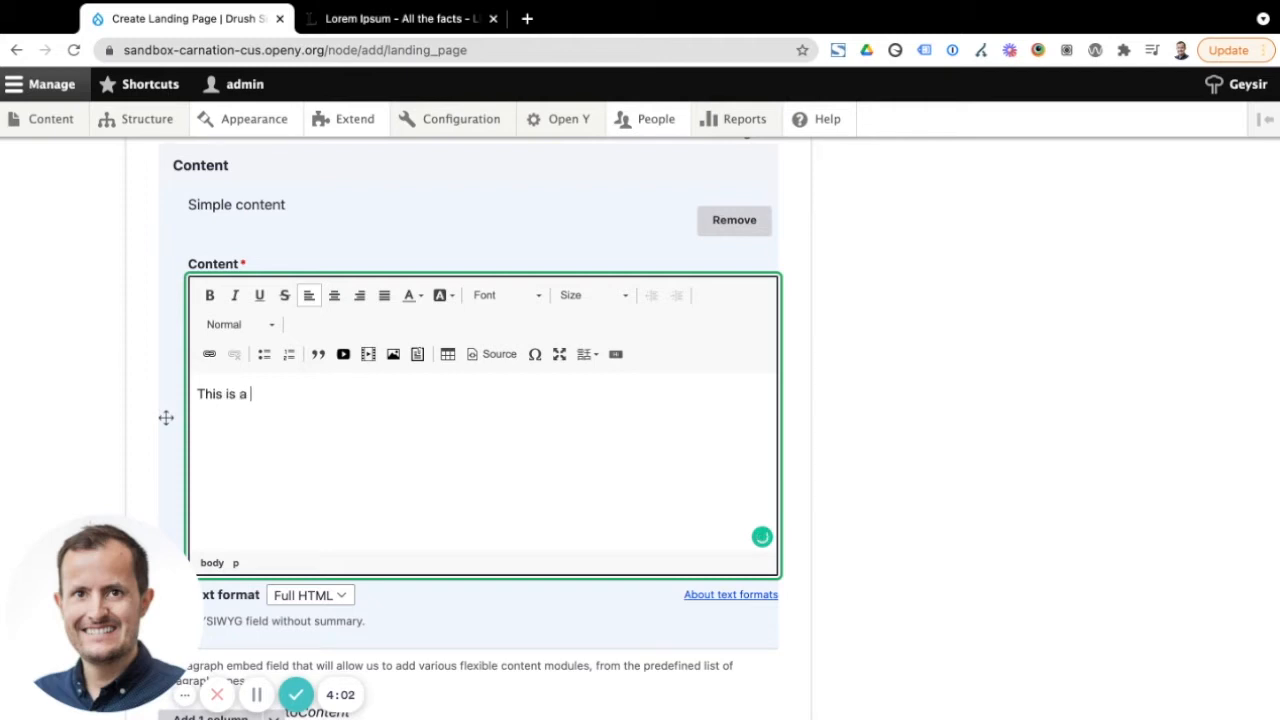
pyautogui.write('a test')
pyautogui.press('Return')
pyautogui.press('Return')
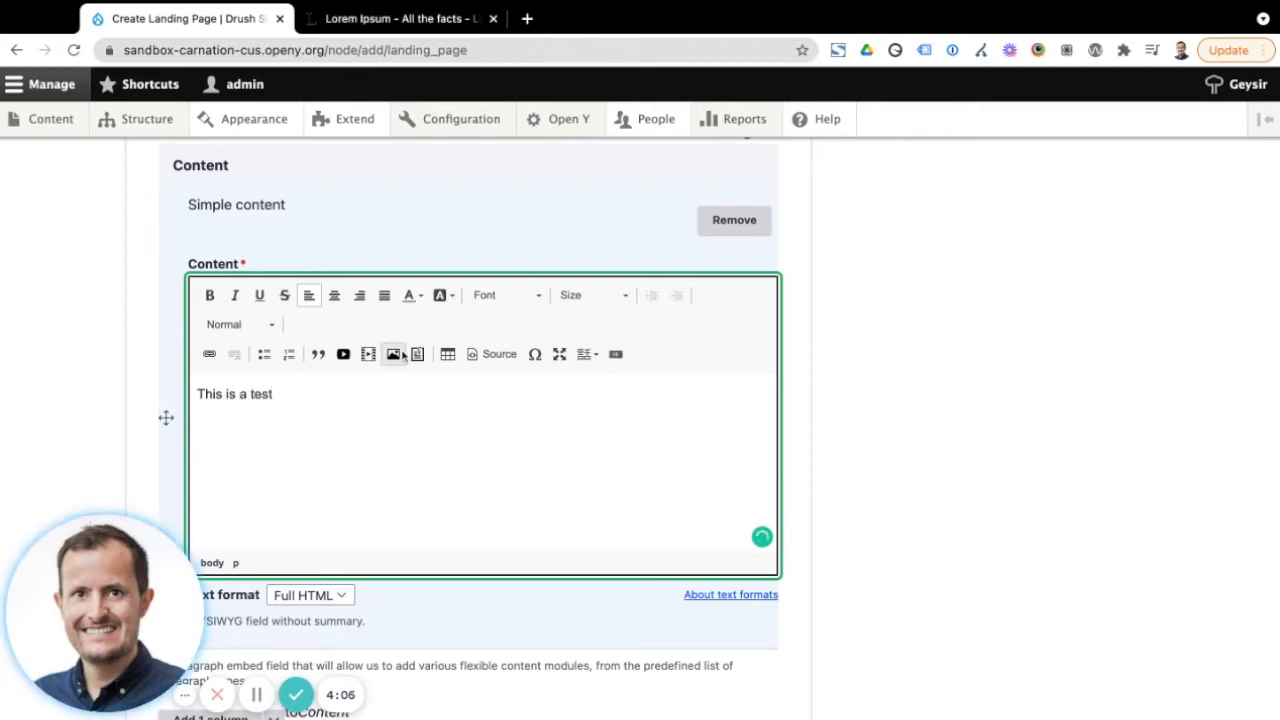
# Copy the first Lorem Ipsum paragraph from the open lipsum.com page and paste it below "This is a test" in the Simple content text
pyautogui.click(398, 18)
pyautogui.moveTo(237, 403); pyautogui.dragTo(695, 450)
pyautogui.press('super+c')
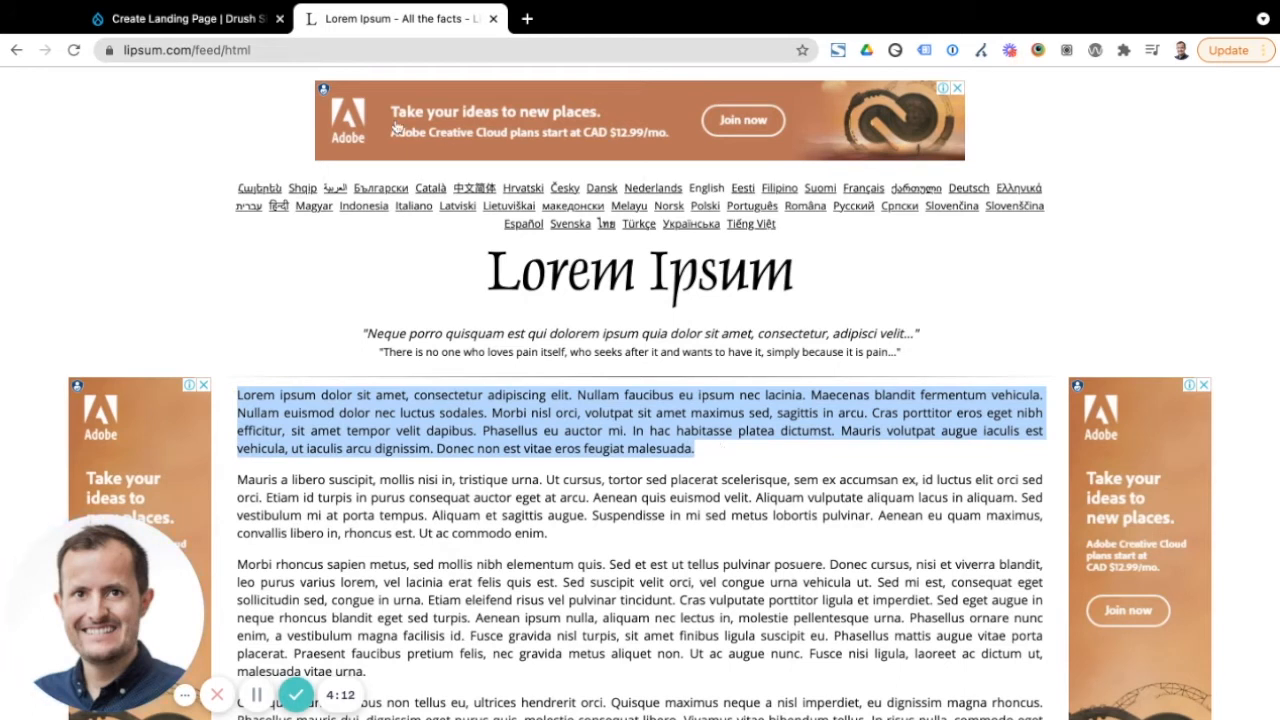
pyautogui.click(190, 18)
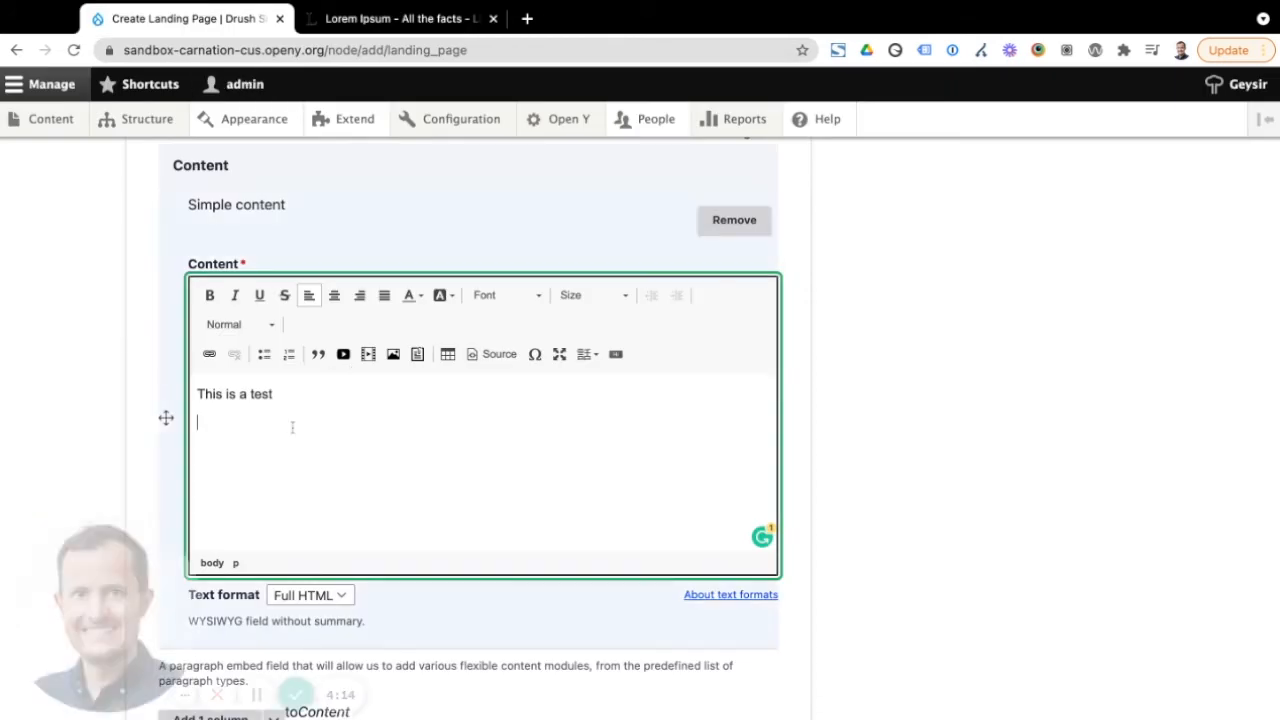
pyautogui.press('super+v')
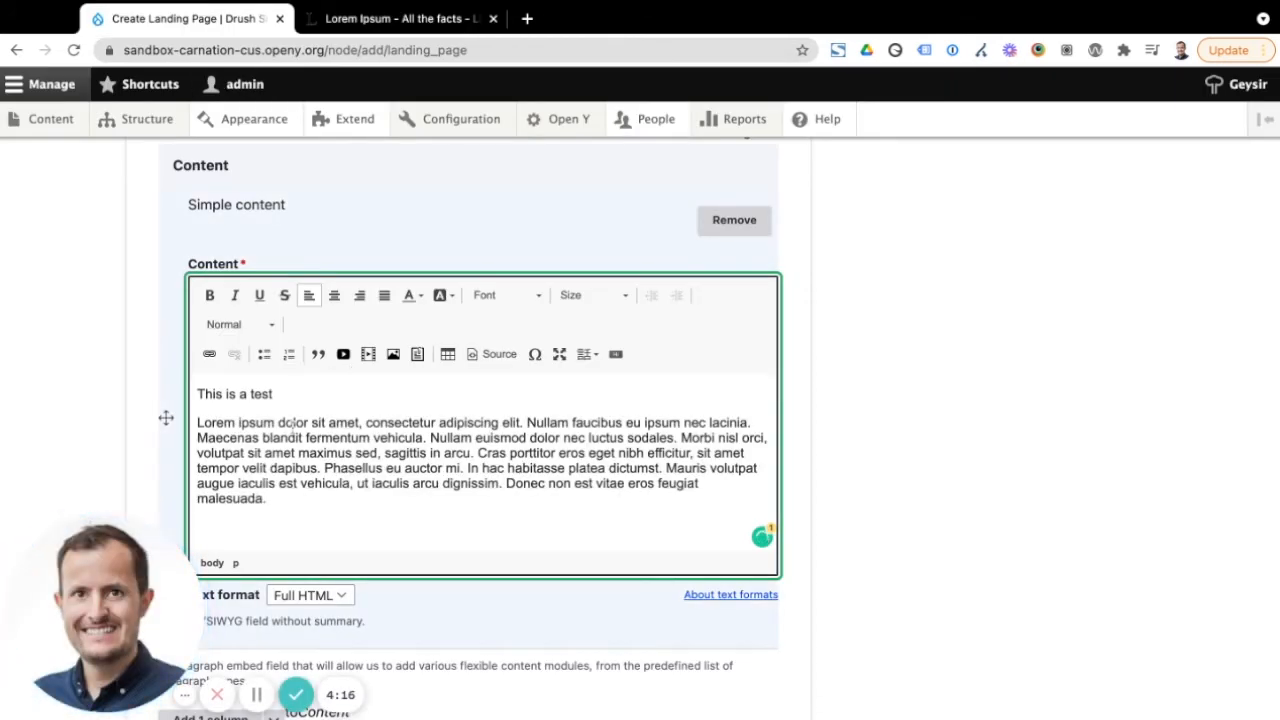
# Format the line "This is a test" as Heading 3 and make the word "dignissim" in the paragraph below bold
pyautogui.tripleClick(323, 395)
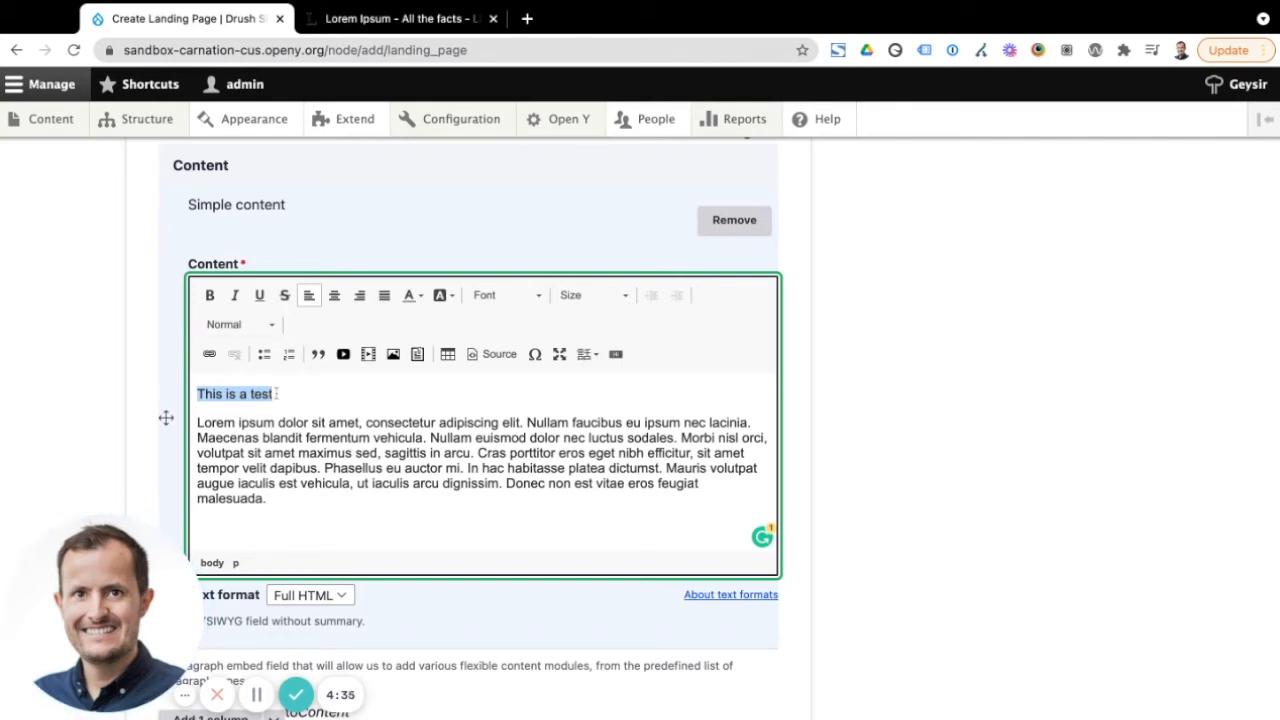
pyautogui.click(271, 326)
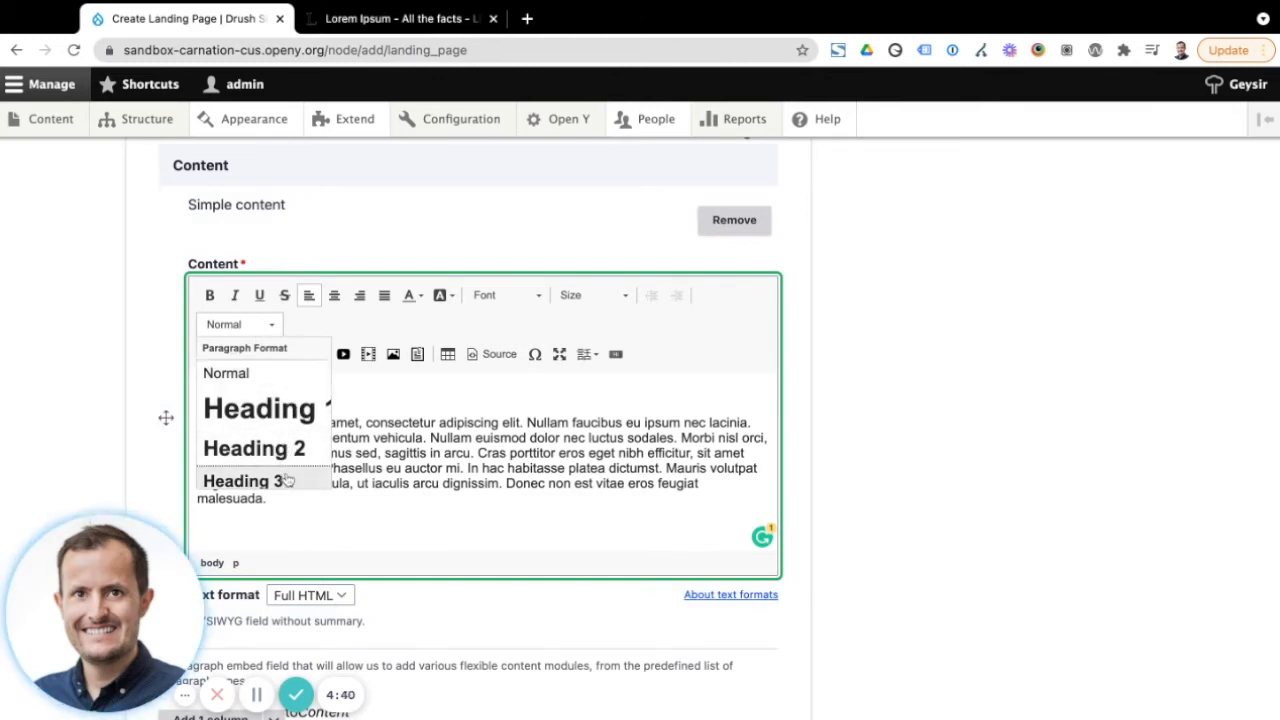
pyautogui.click(287, 481)
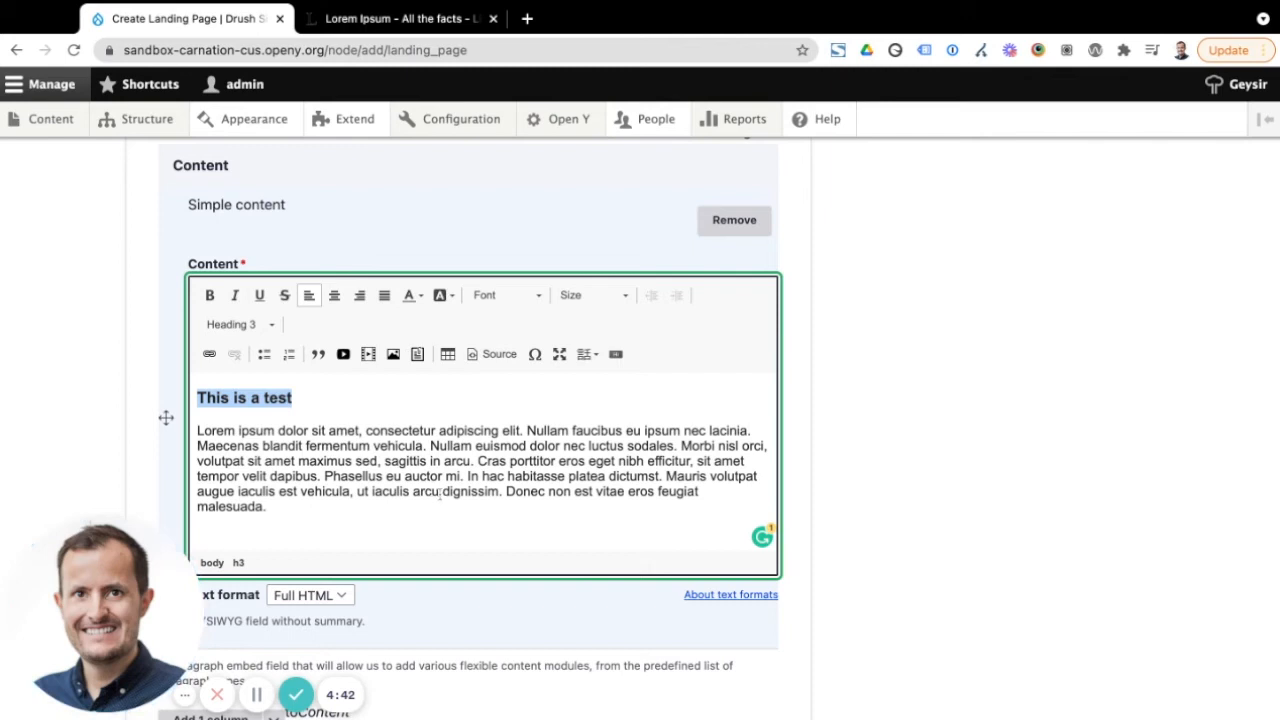
pyautogui.moveTo(440, 494); pyautogui.dragTo(462, 492)
pyautogui.click(209, 295)
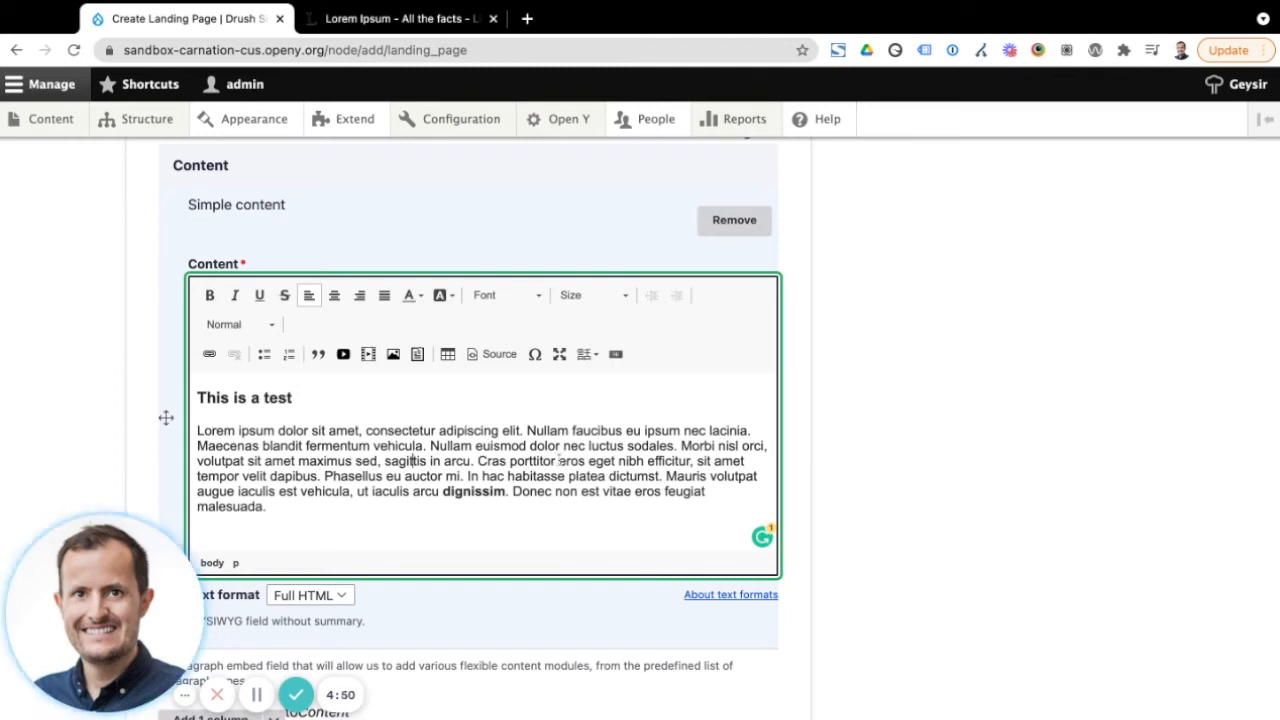
# Review the Content Area's text and the Bottom Area, Location and Published settings at the end of the form
pyautogui.scroll(-5, 480, 430)
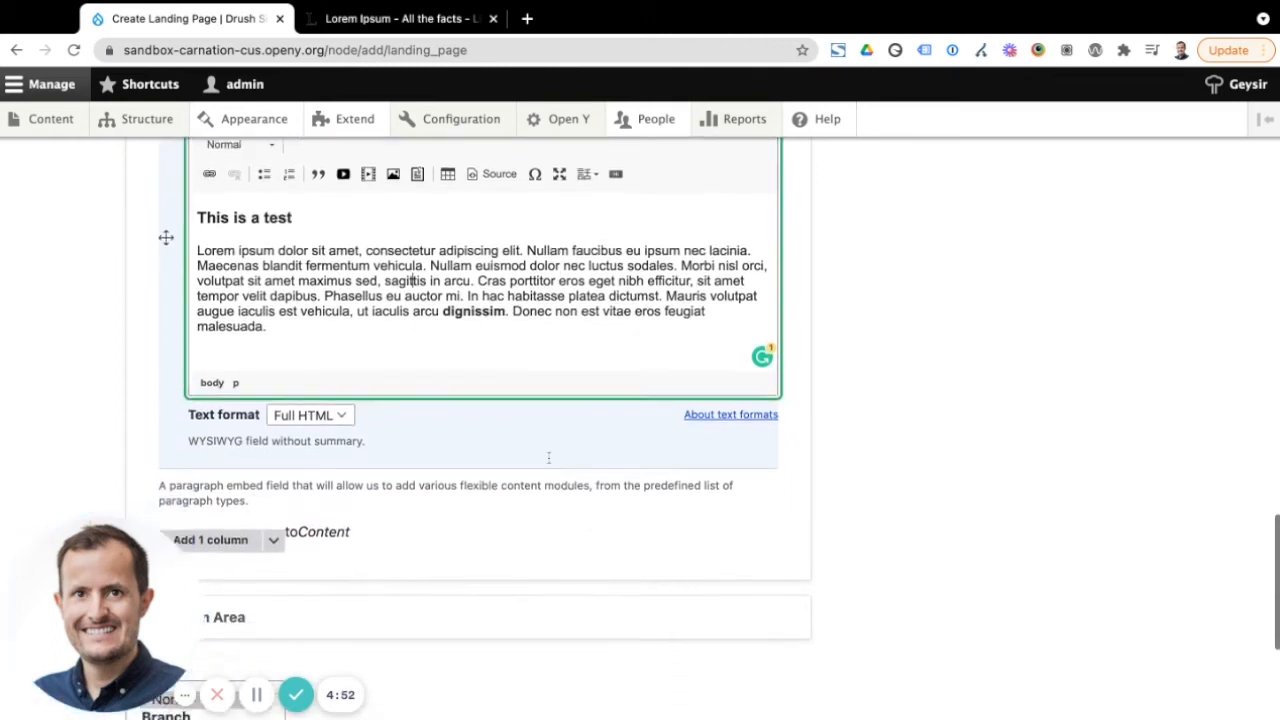
pyautogui.scroll(-1, 472, 400)
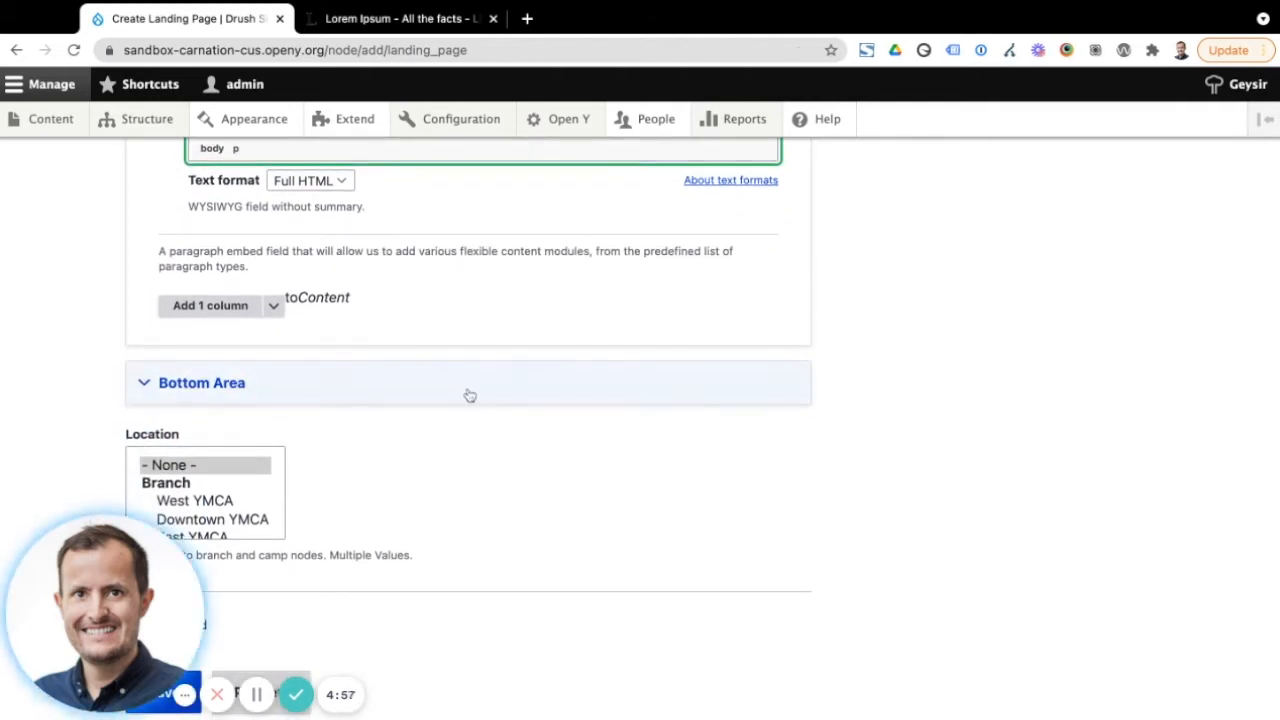
pyautogui.scroll(1, 470, 430)
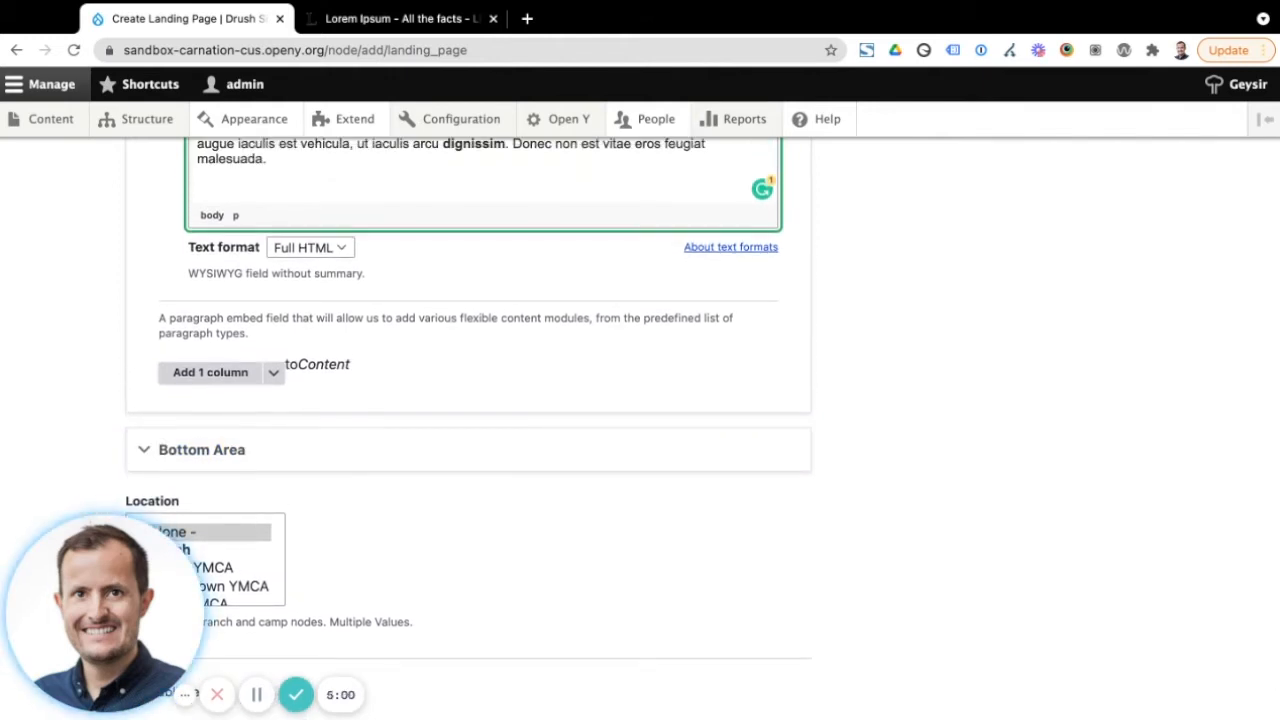
pyautogui.scroll(6, 166, 417)
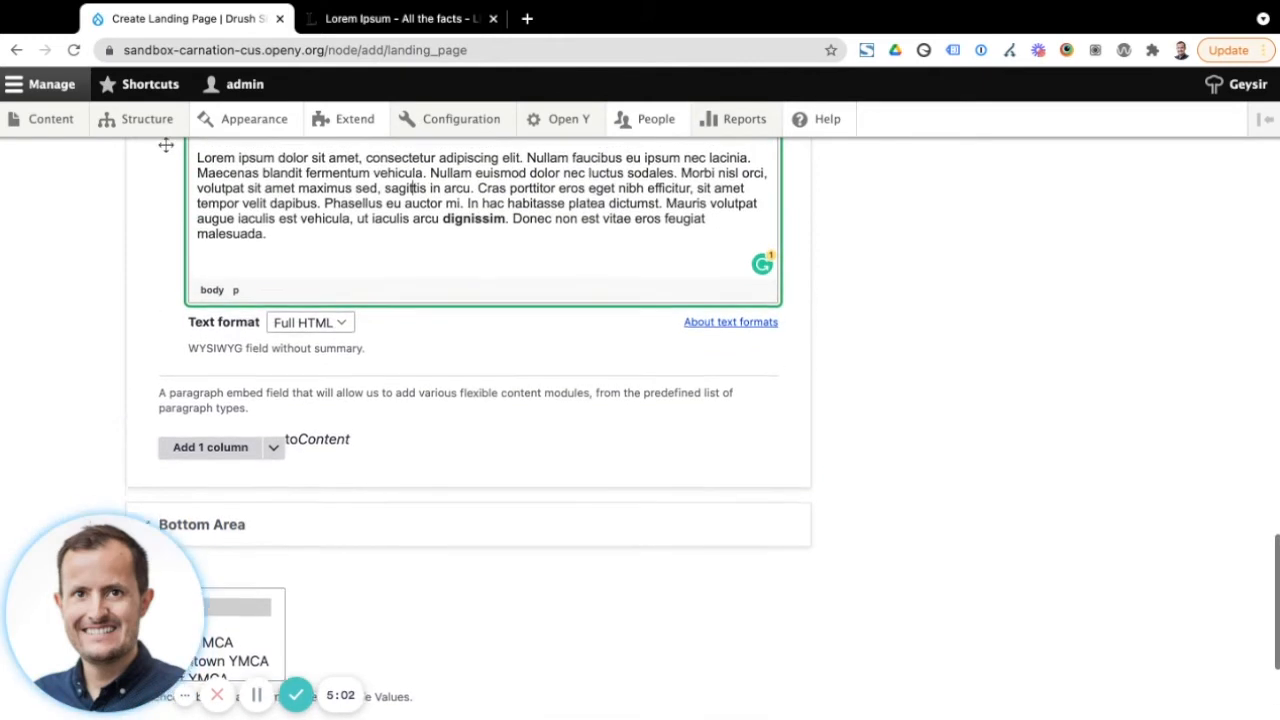
pyautogui.scroll(4, 166, 505)
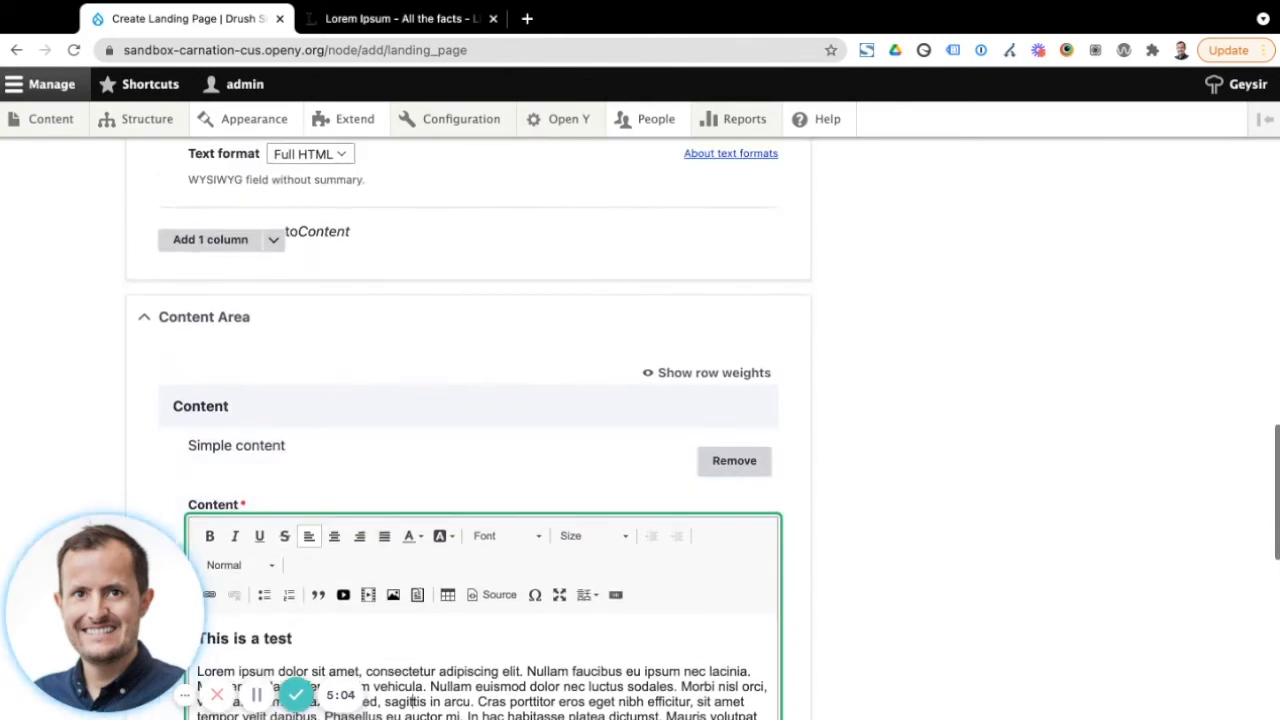
pyautogui.scroll(-2, 166, 505)
pyautogui.scroll(-3, 166, 500)
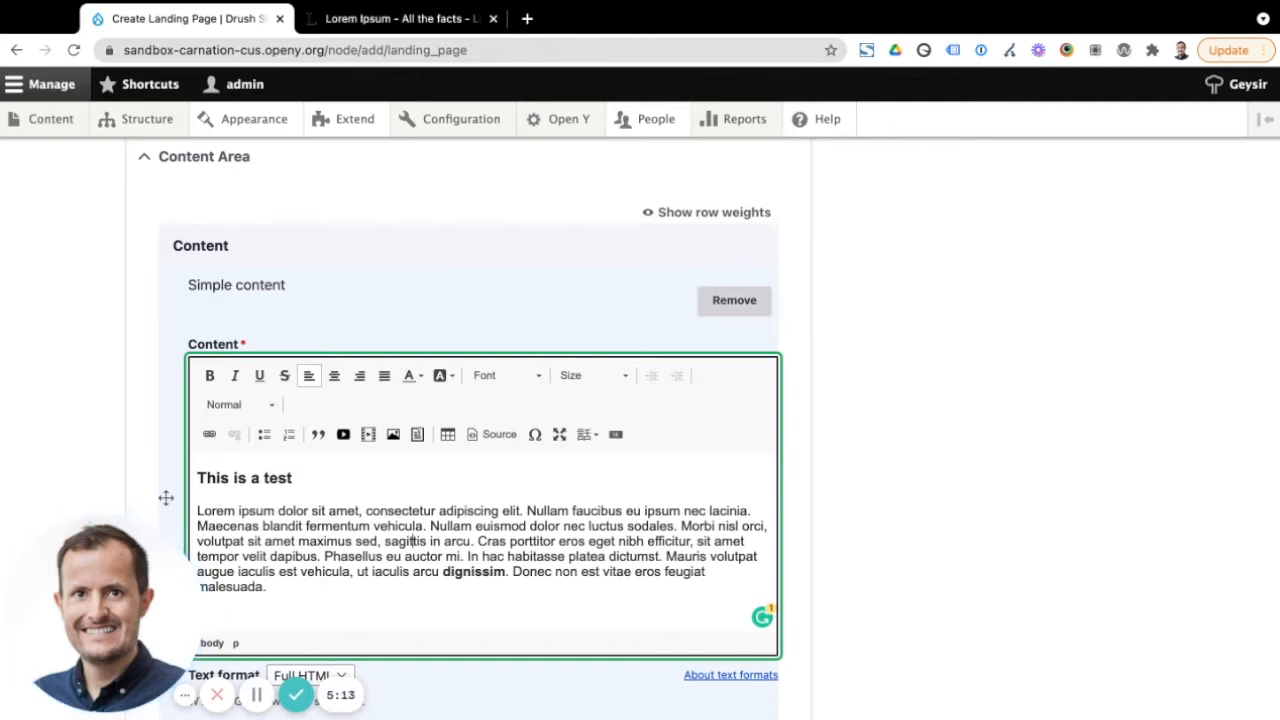
pyautogui.scroll(-5, 463, 447)
pyautogui.scroll(-2, 460, 460)
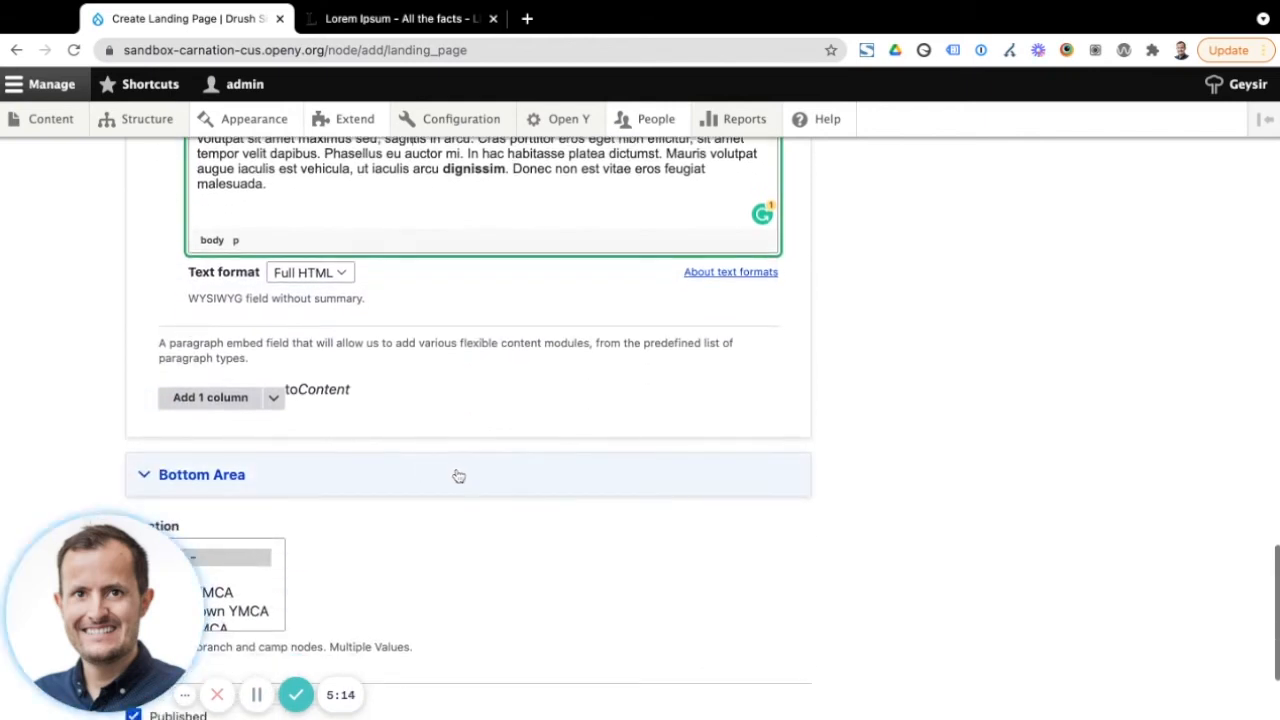
pyautogui.scroll(-3, 477, 485)
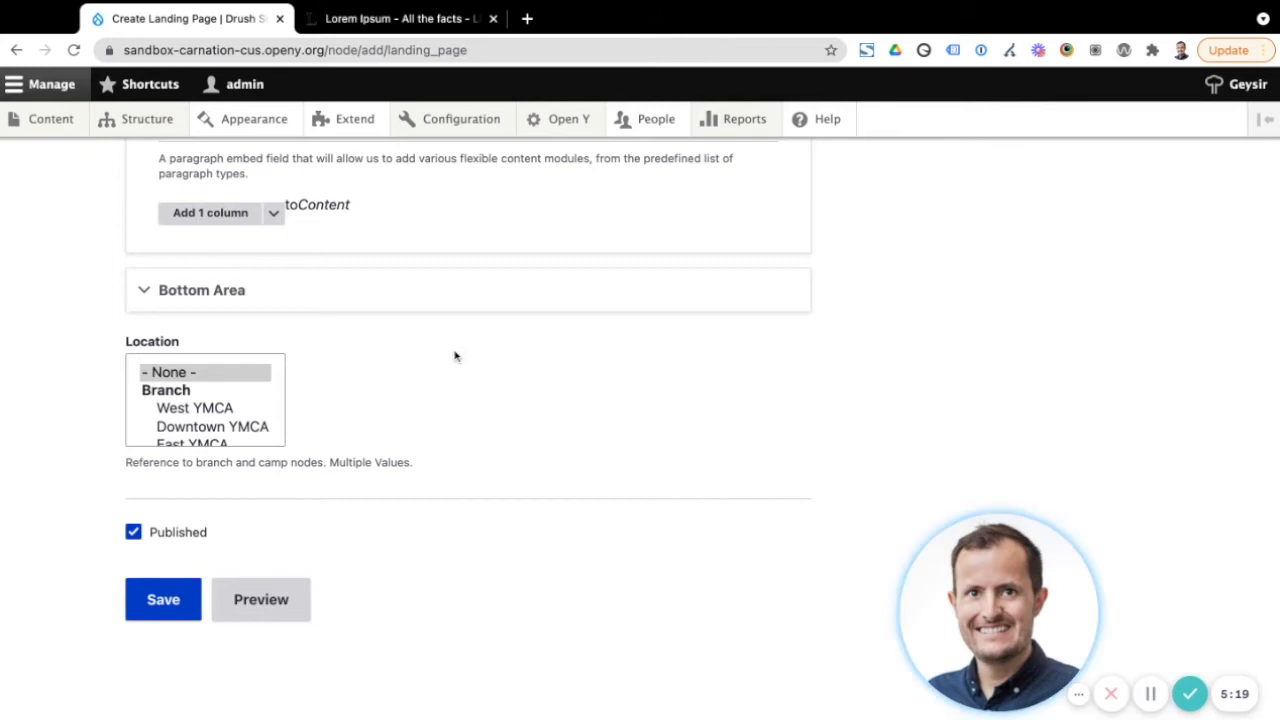
pyautogui.click(153, 346)
pyautogui.scroll(2, 404, 452)
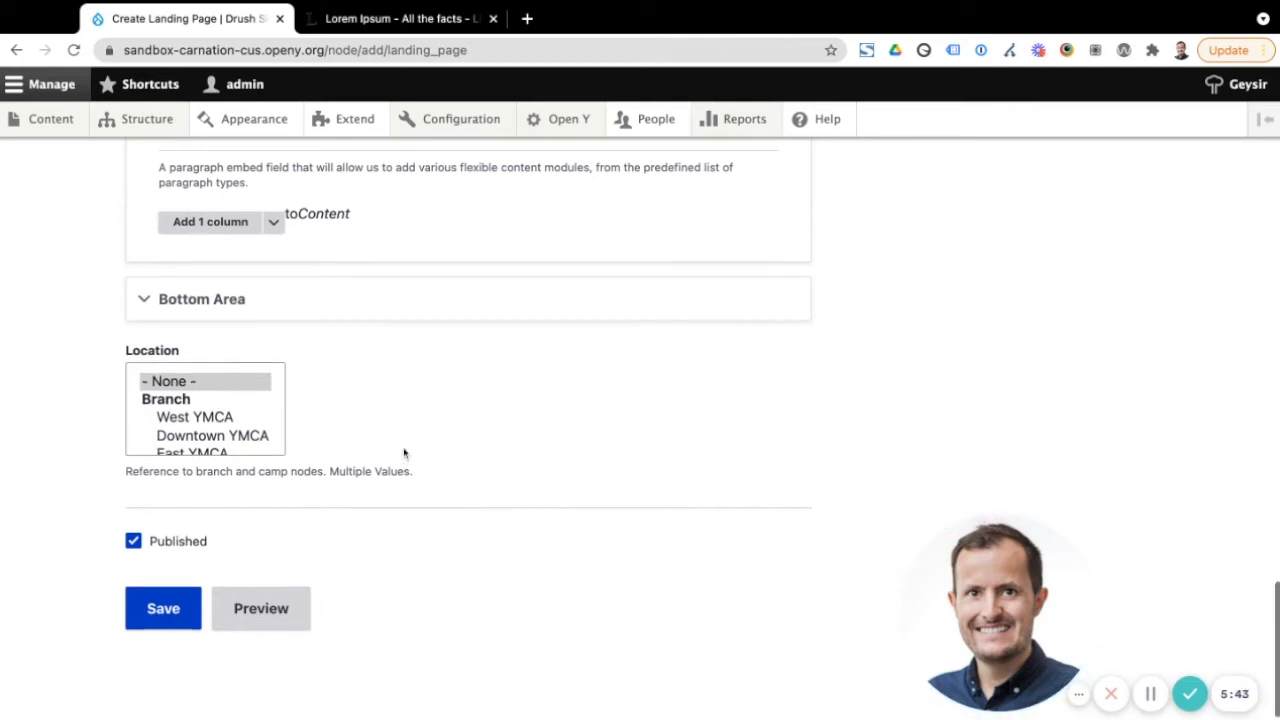
# Save the new landing page as published and dismiss the status message
pyautogui.scroll(-2, 404, 452)
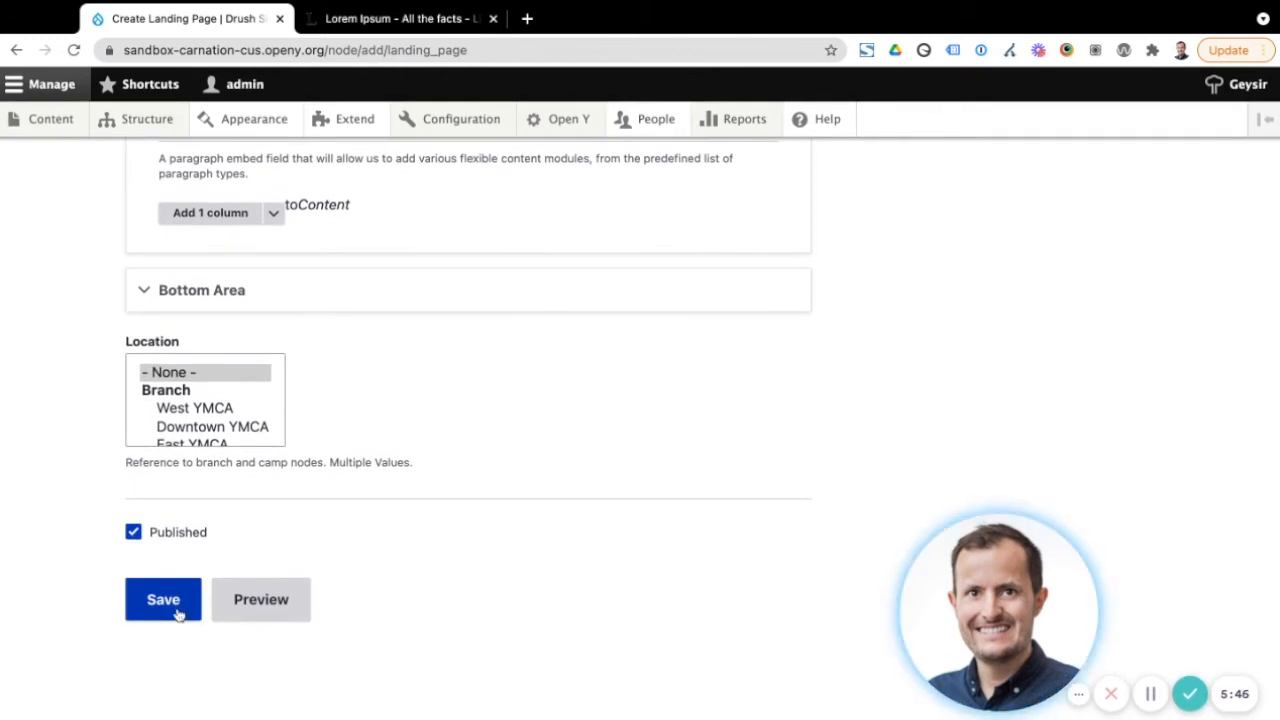
pyautogui.scroll(15, 178, 614)
pyautogui.scroll(4, 193, 608)
pyautogui.scroll(-2, 193, 600)
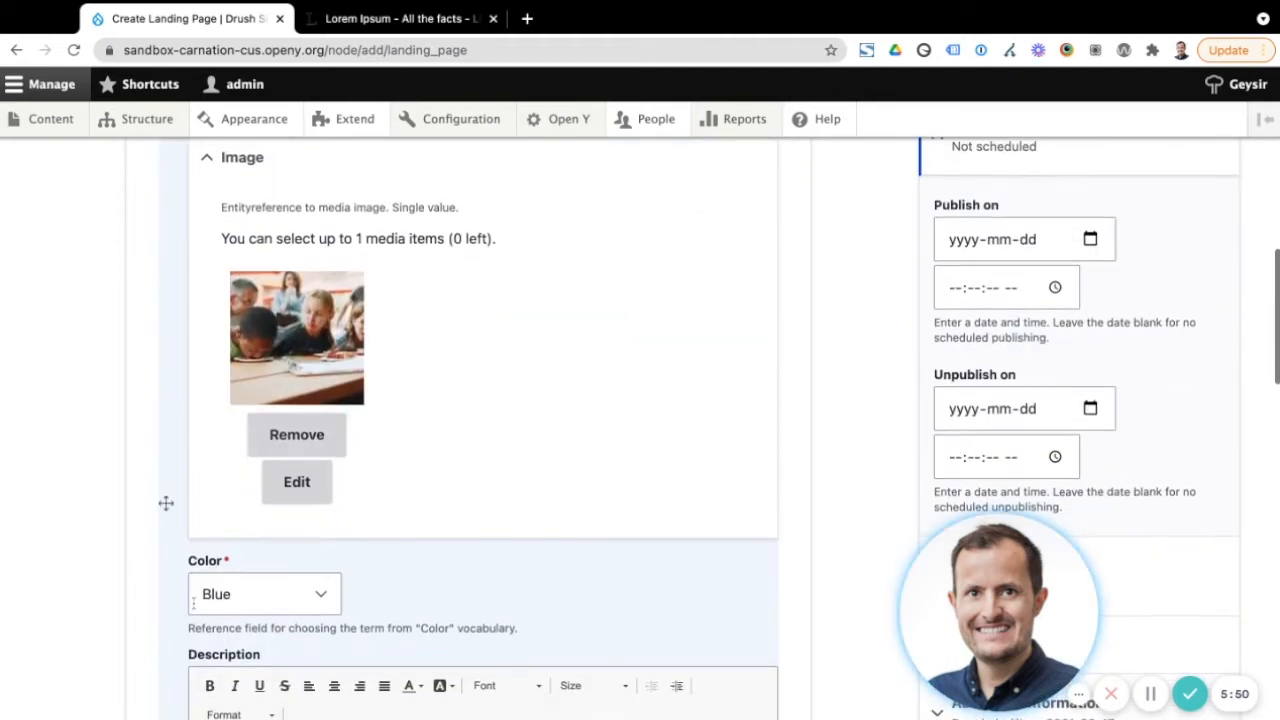
pyautogui.scroll(-10, 166, 503)
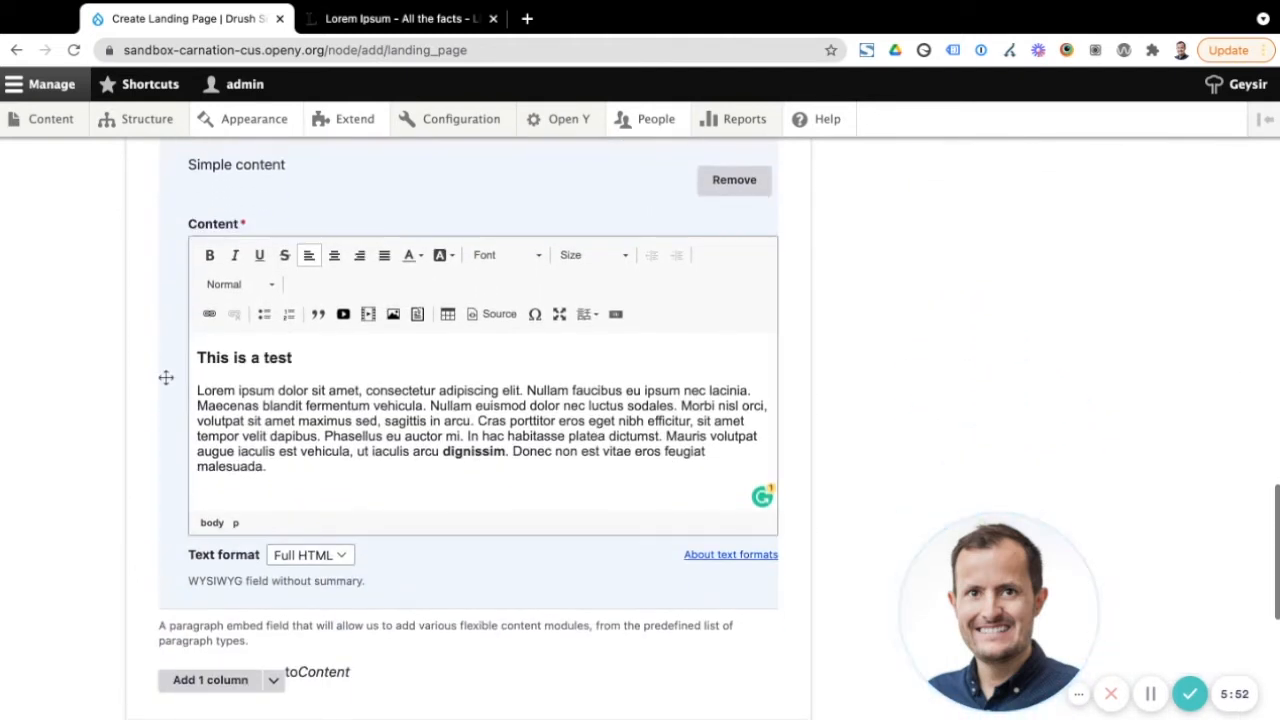
pyautogui.scroll(-2, 470, 430)
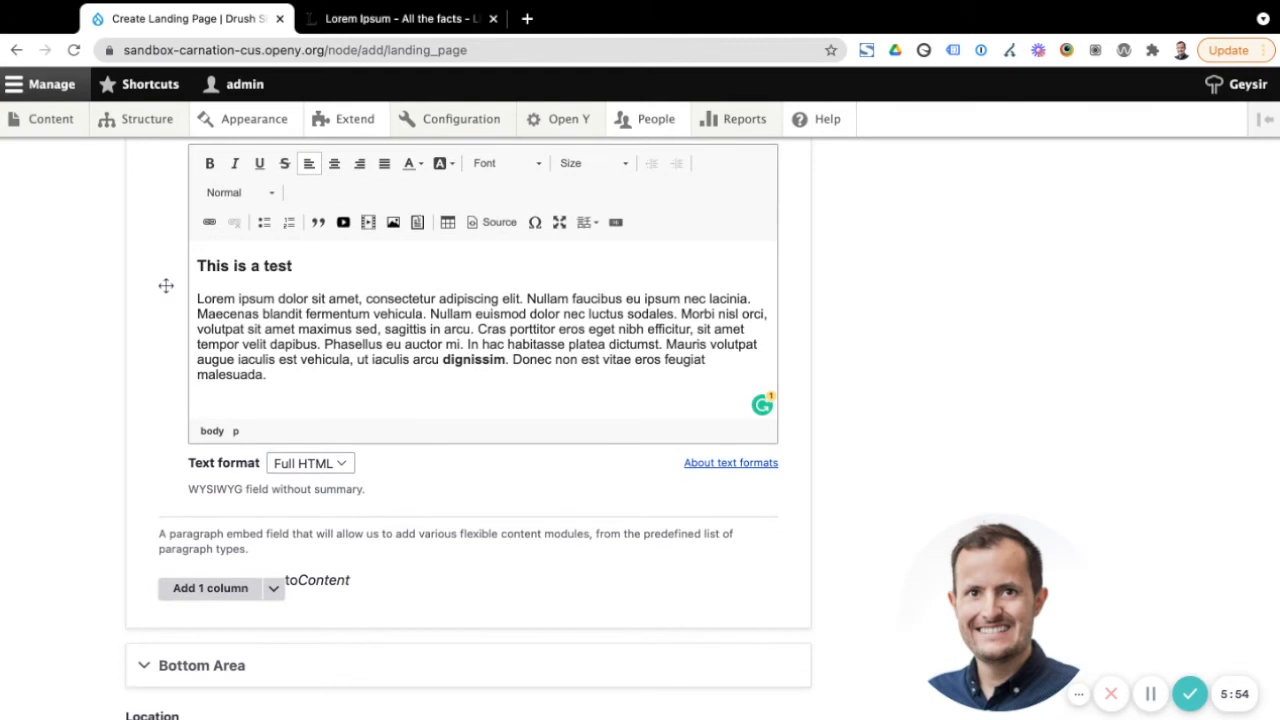
pyautogui.scroll(-5, 166, 286)
pyautogui.scroll(-4, 197, 643)
pyautogui.click(175, 605)
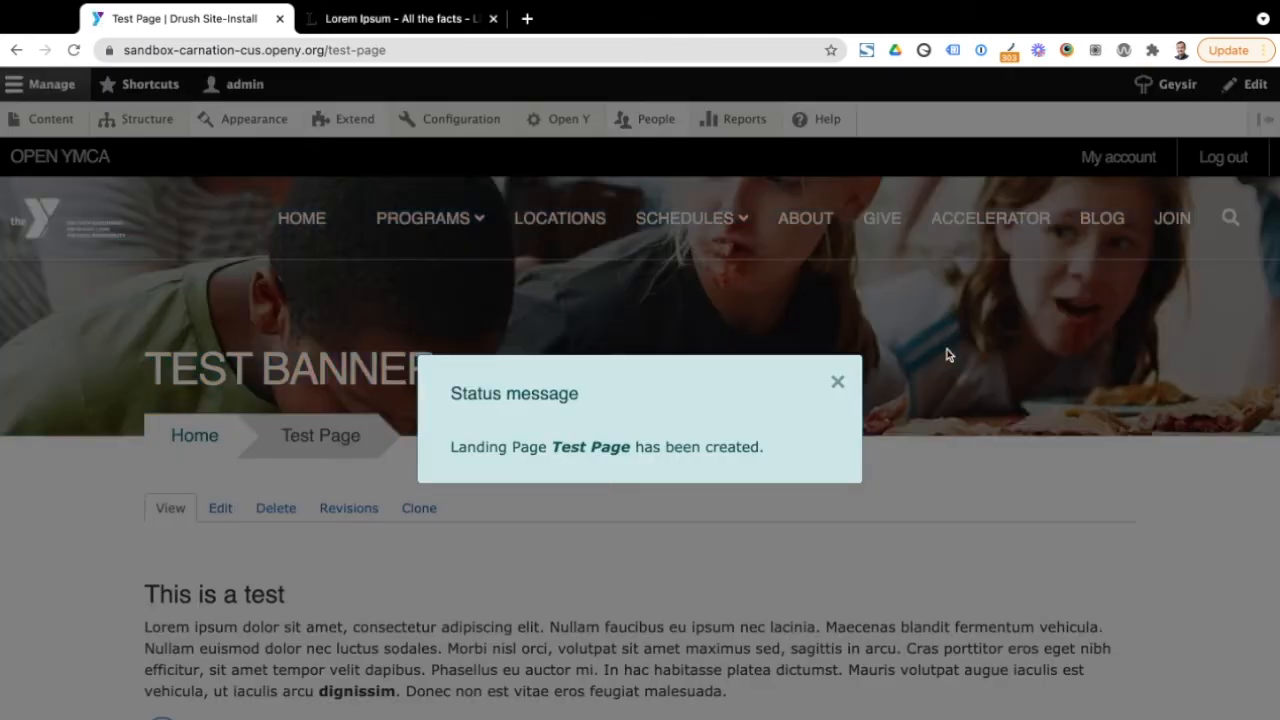
pyautogui.click(838, 381)
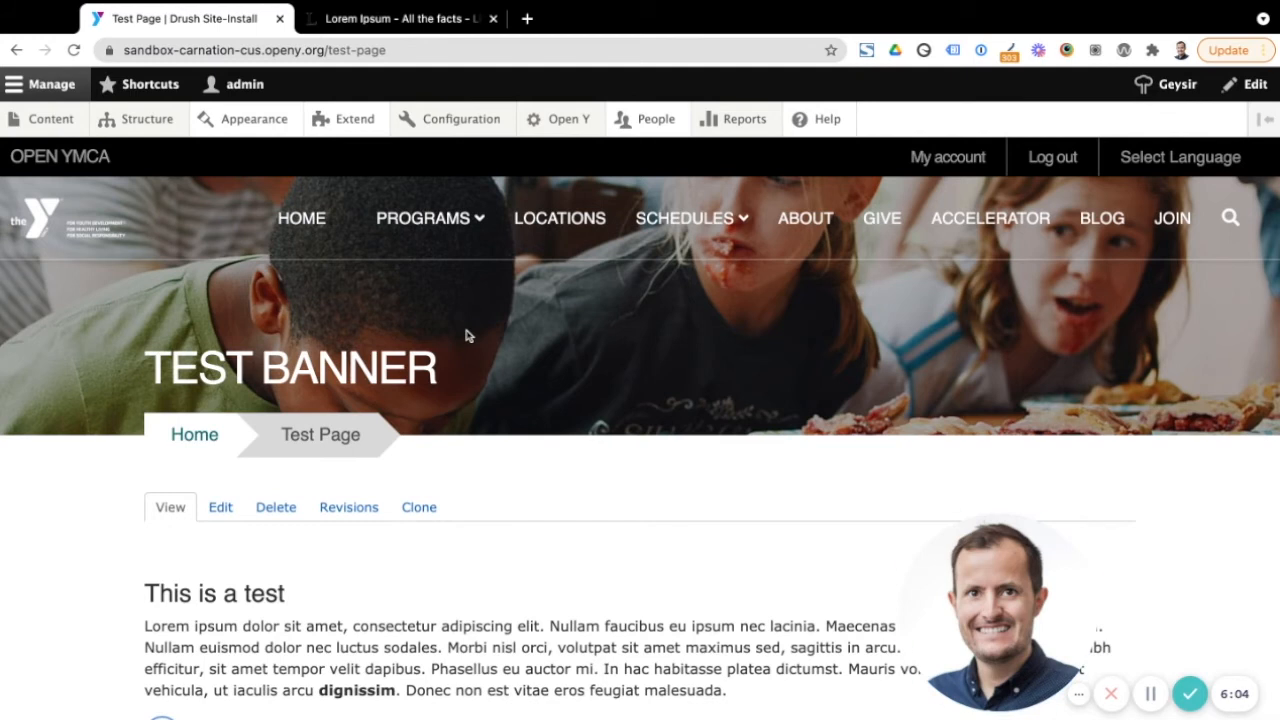
# Examine the published Test Page, checking the banner, the "This is a test" heading and the bold word in the paragraph
pyautogui.scroll(-3, 466, 336)
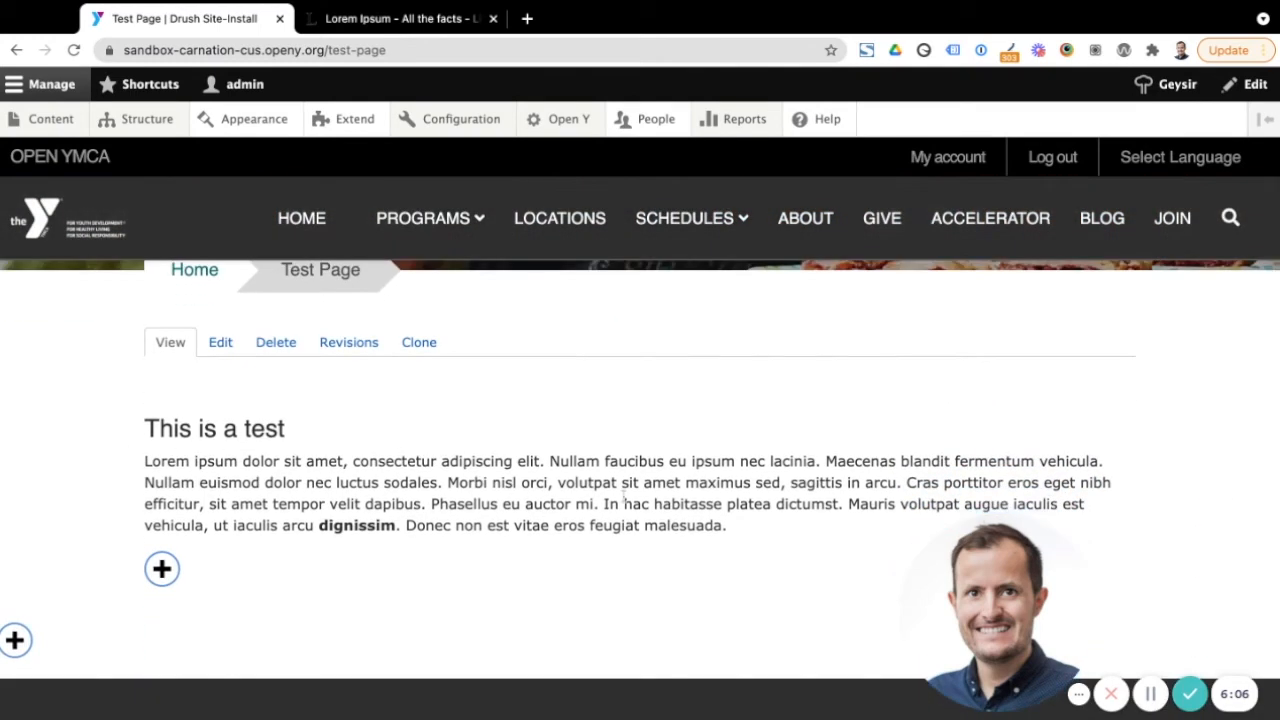
pyautogui.moveTo(737, 530); pyautogui.dragTo(487, 526)
pyautogui.click(240, 426)
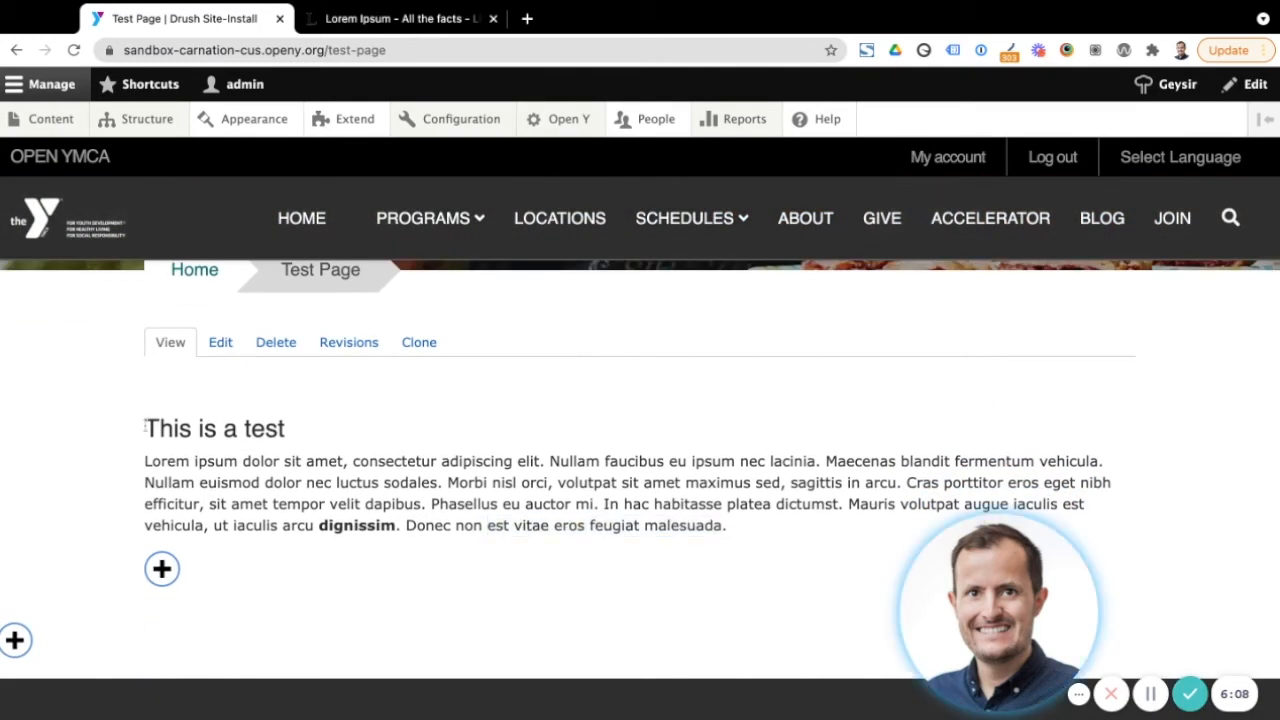
pyautogui.tripleClick(360, 427)
pyautogui.moveTo(320, 534); pyautogui.dragTo(397, 530)
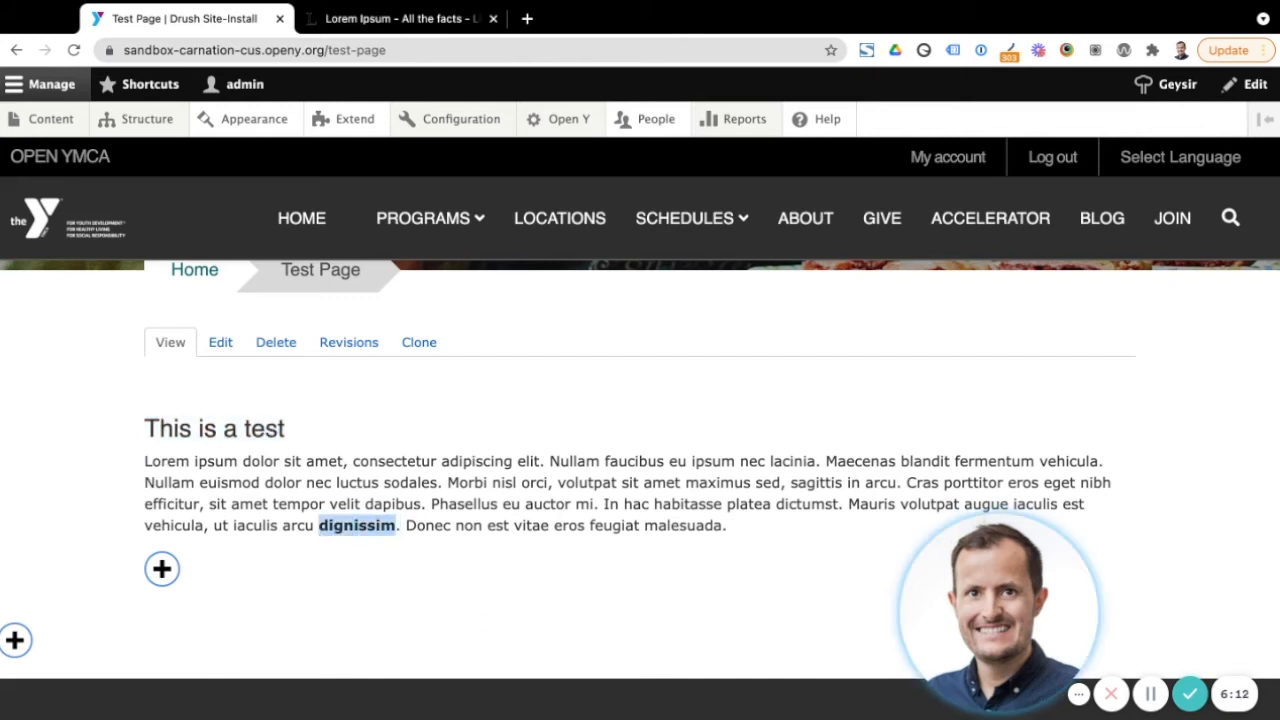
pyautogui.scroll(3, 406, 520)
pyautogui.scroll(1, 406, 520)
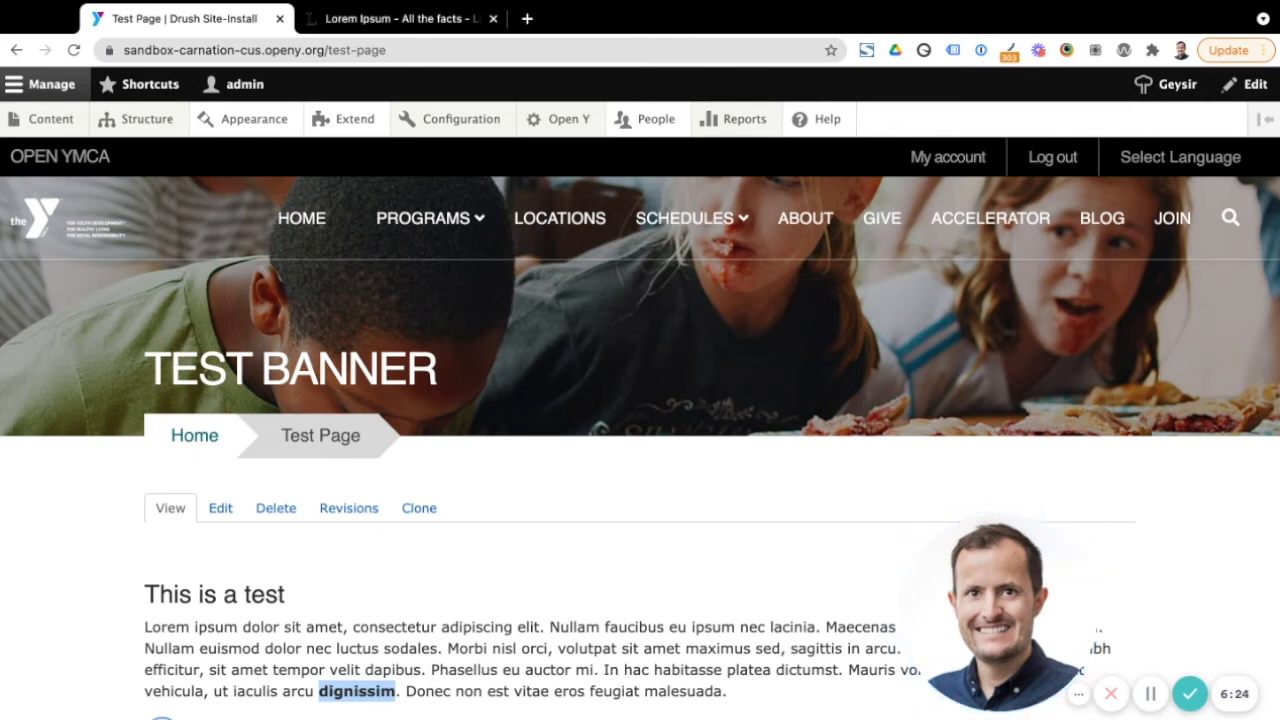
pyautogui.scroll(-3, 398, 576)
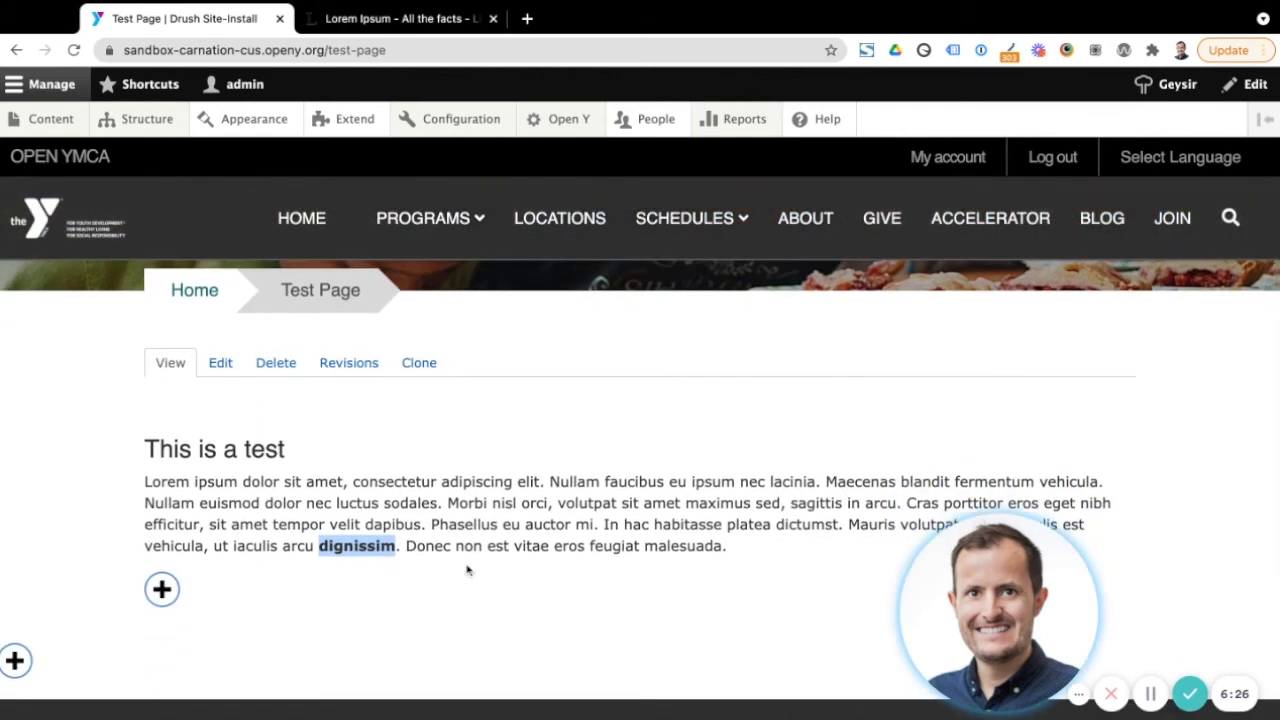
pyautogui.click(467, 570)
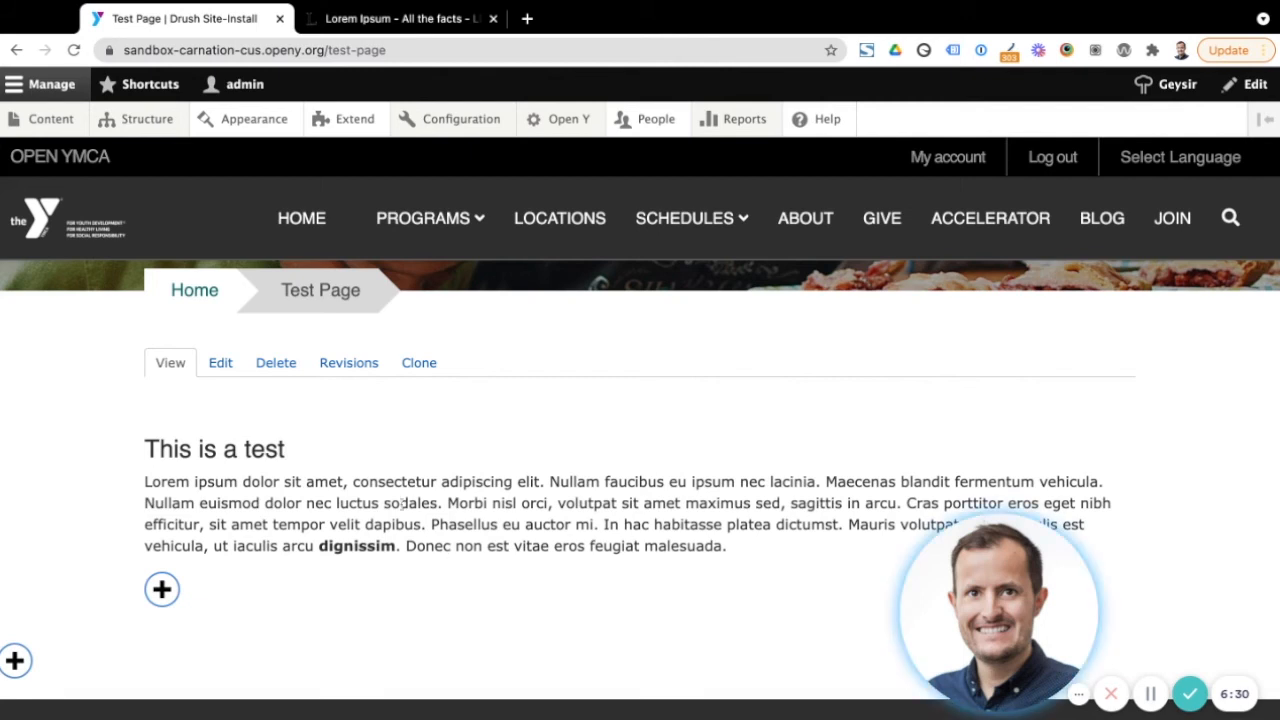
# Open Test Page for editing and change its layout to Two Columns
pyautogui.scroll(1, 280, 412)
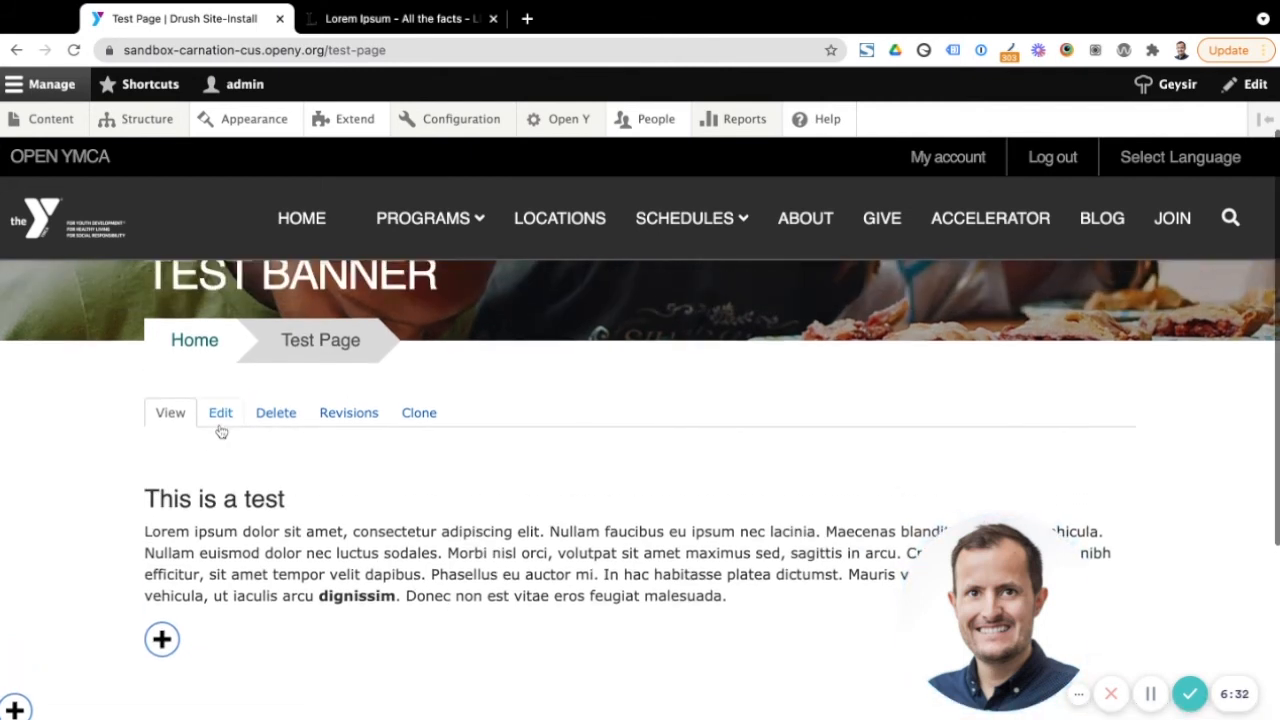
pyautogui.click(220, 424)
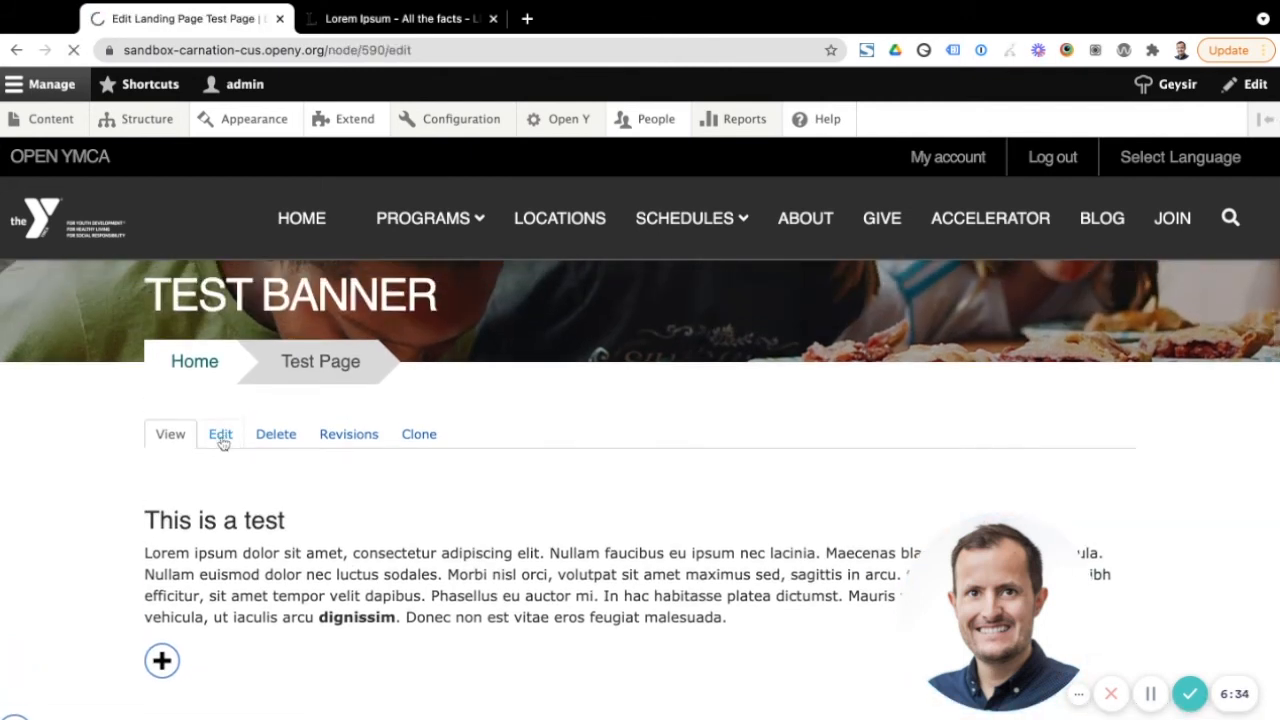
pyautogui.scroll(-2, 300, 521)
pyautogui.scroll(-2, 300, 521)
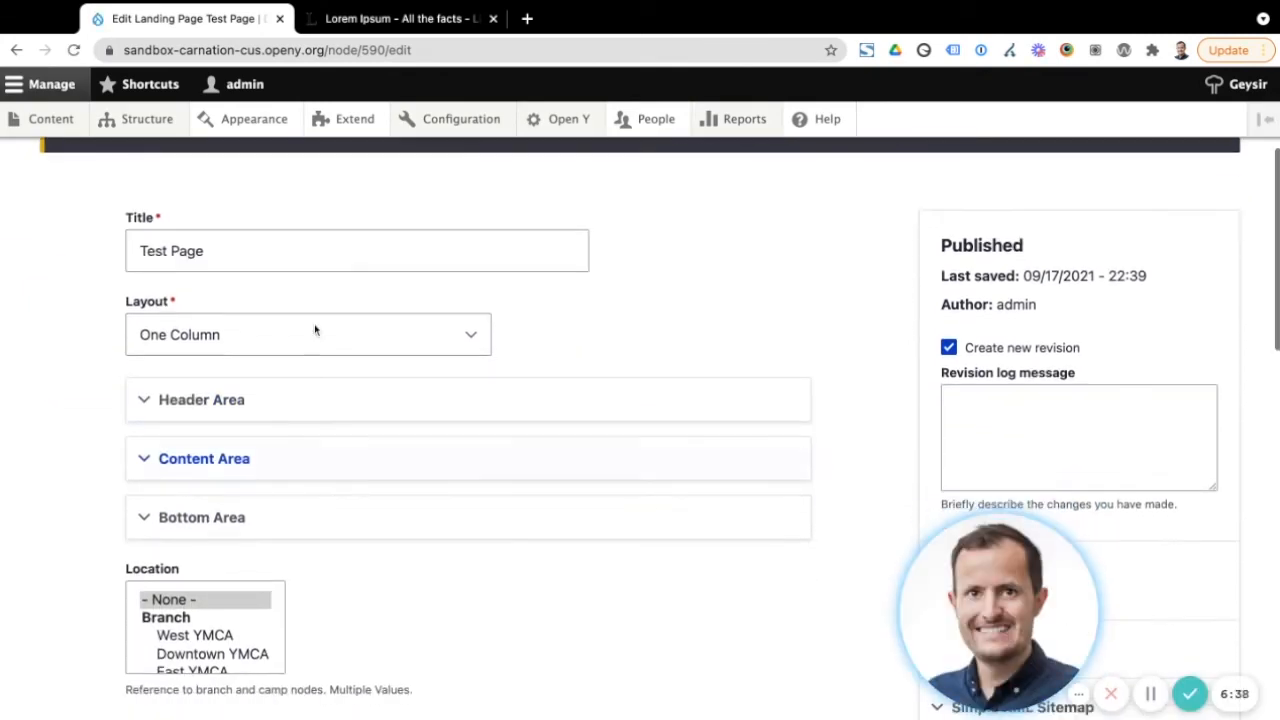
pyautogui.click(327, 332)
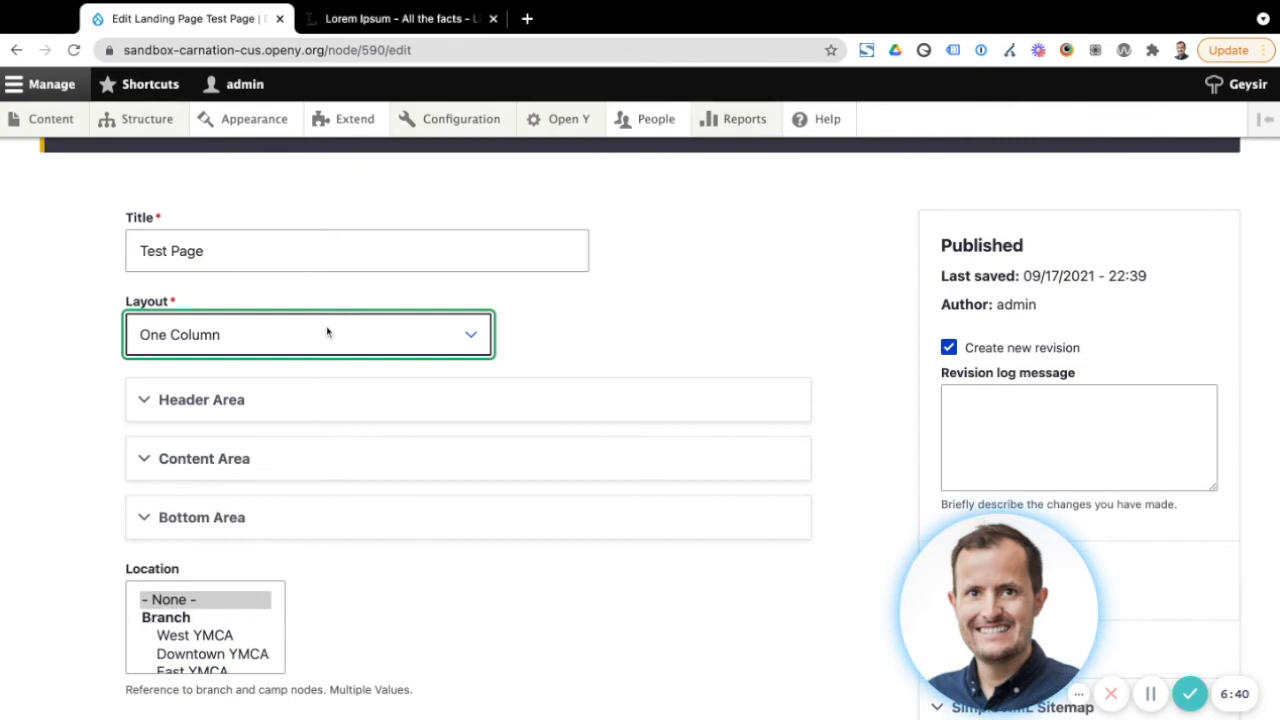
pyautogui.click(260, 366)
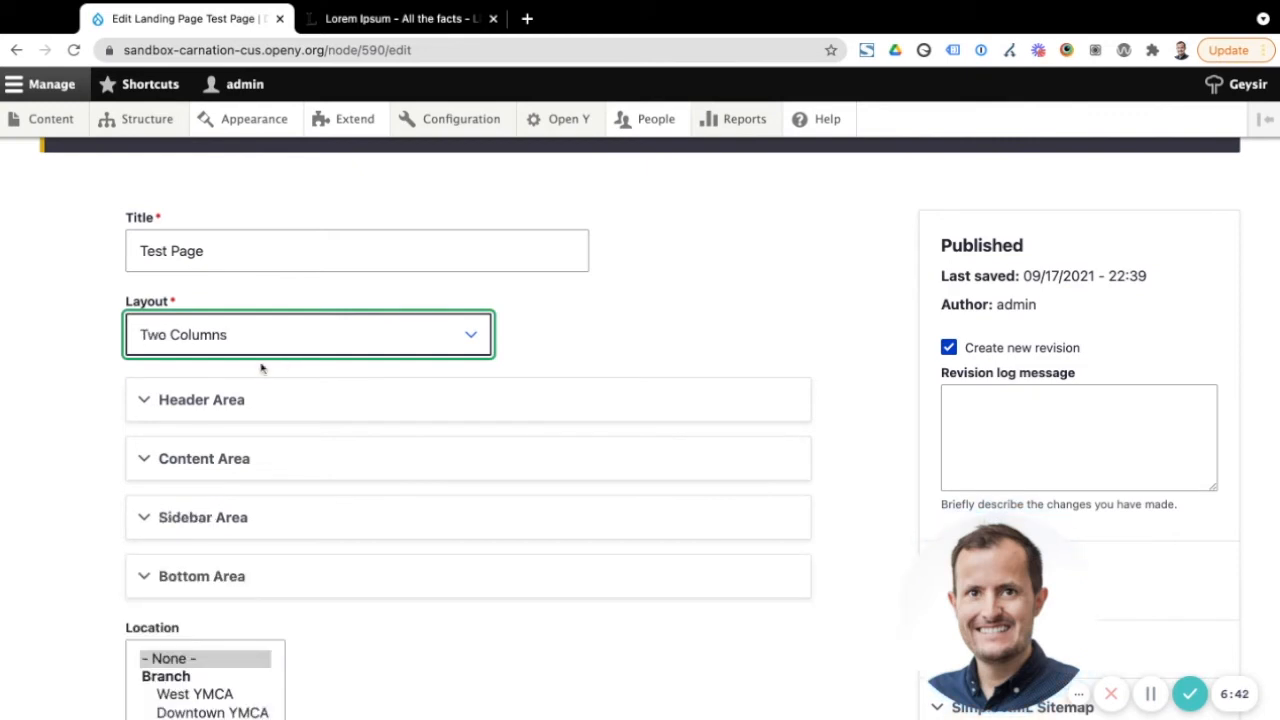
# Add a Simple content paragraph to the Sidebar Area
pyautogui.scroll(-2, 117, 402)
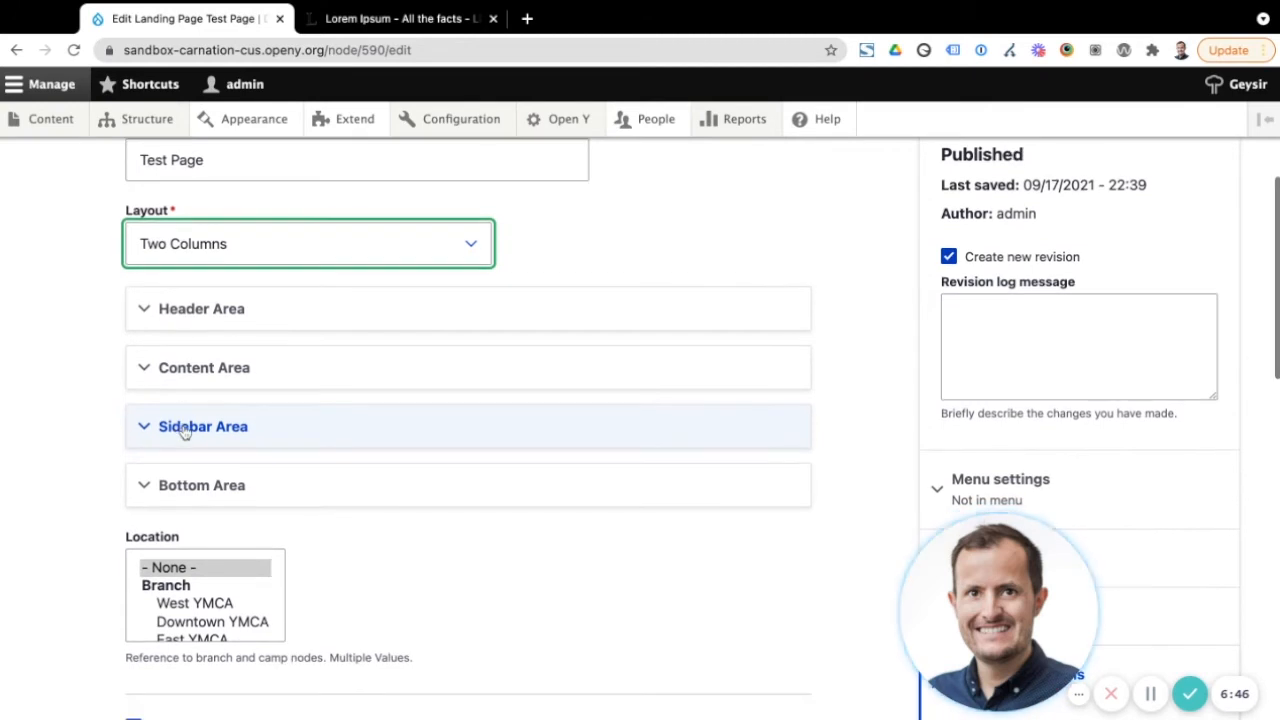
pyautogui.click(184, 431)
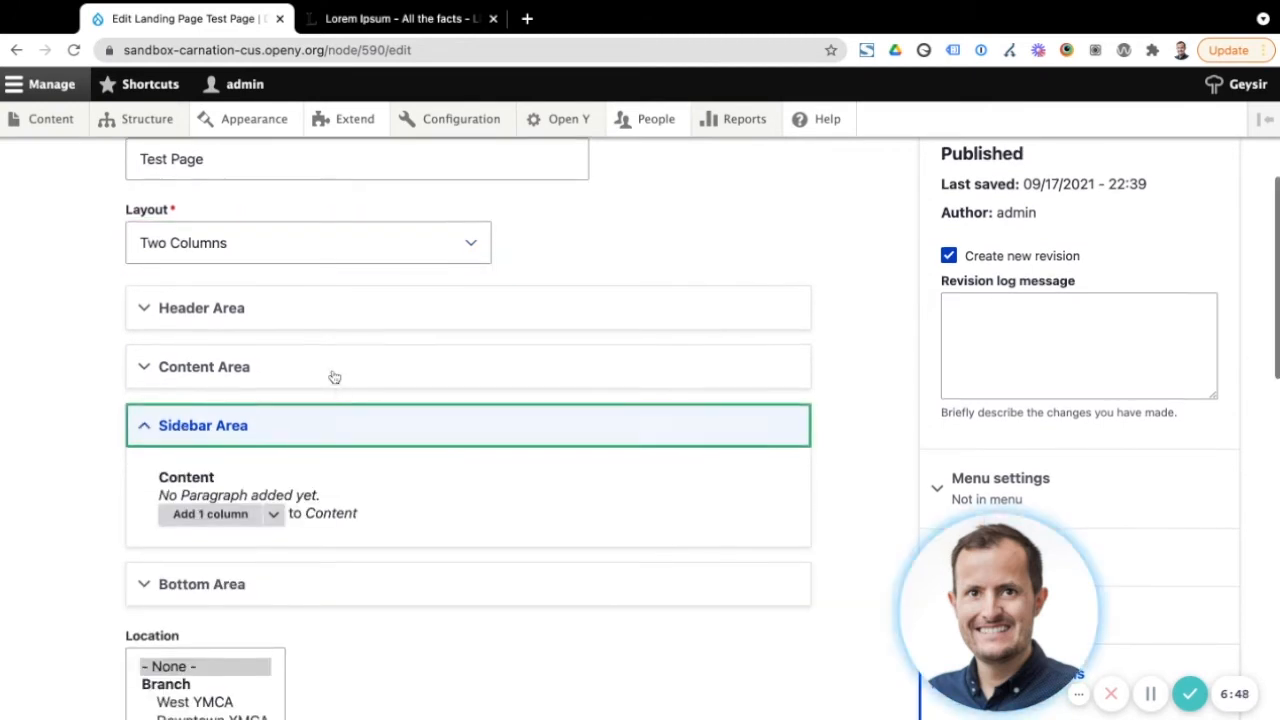
pyautogui.scroll(-1, 374, 450)
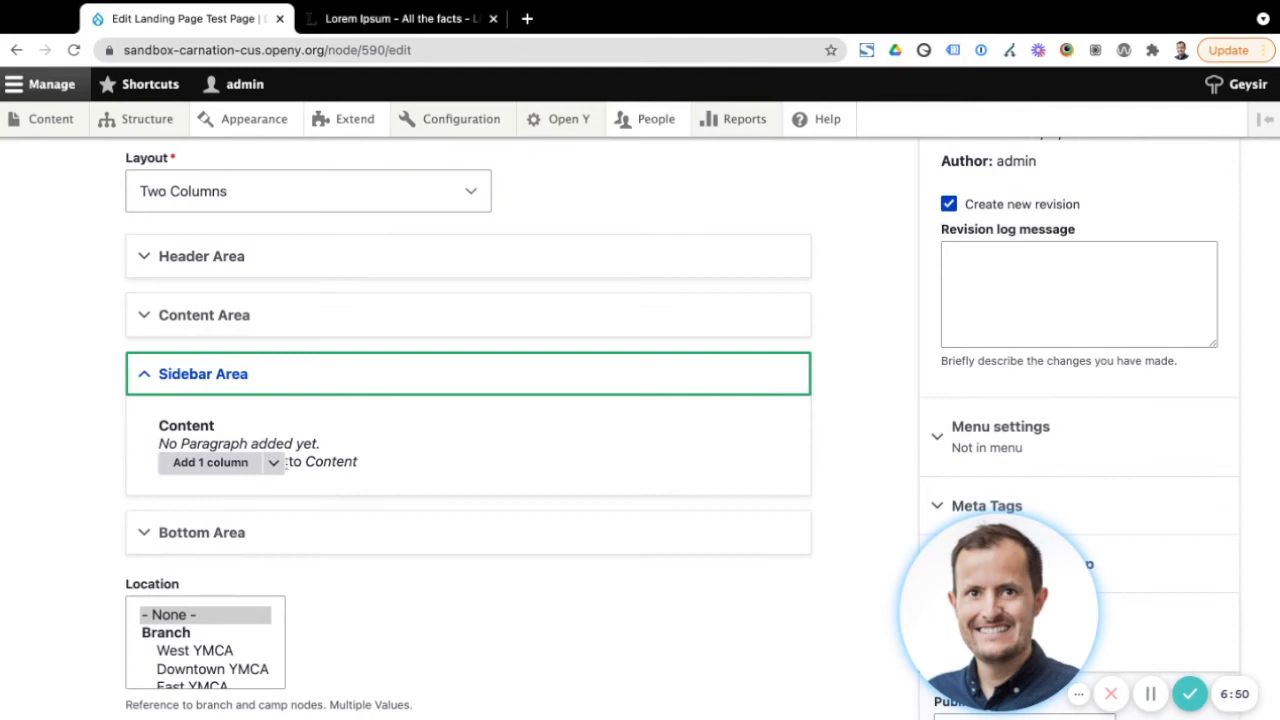
pyautogui.click(273, 462)
pyautogui.scroll(-10, 328, 519)
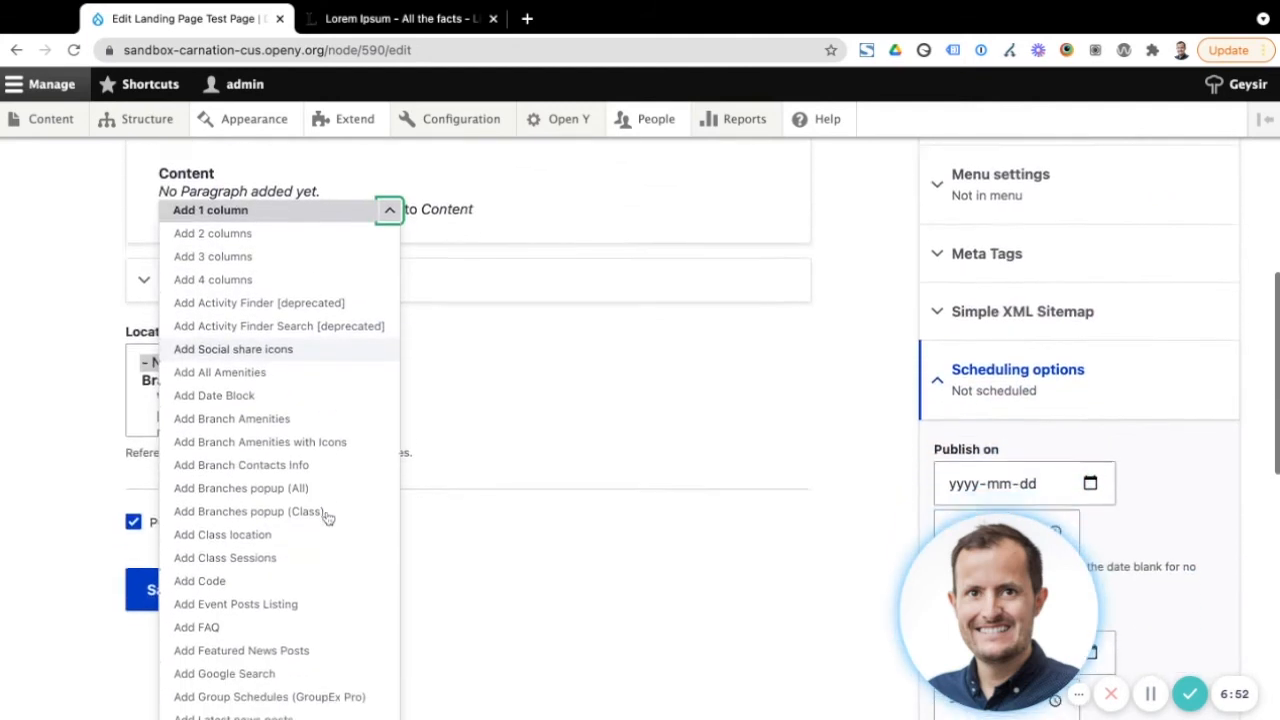
pyautogui.click(300, 550)
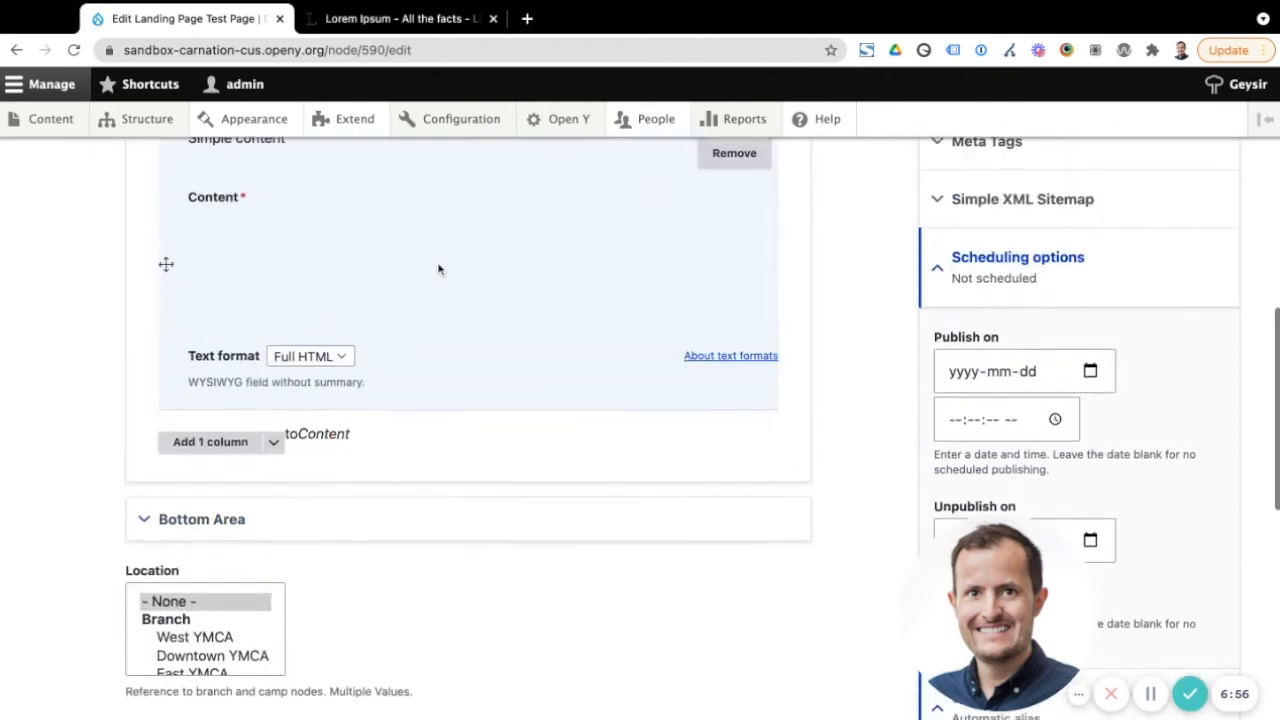
# Enter "This is a side bar" as the first line of the sidebar's Simple content and paste the Lorem Ipsum paragraph below it
pyautogui.click(289, 322)
pyautogui.write('T')
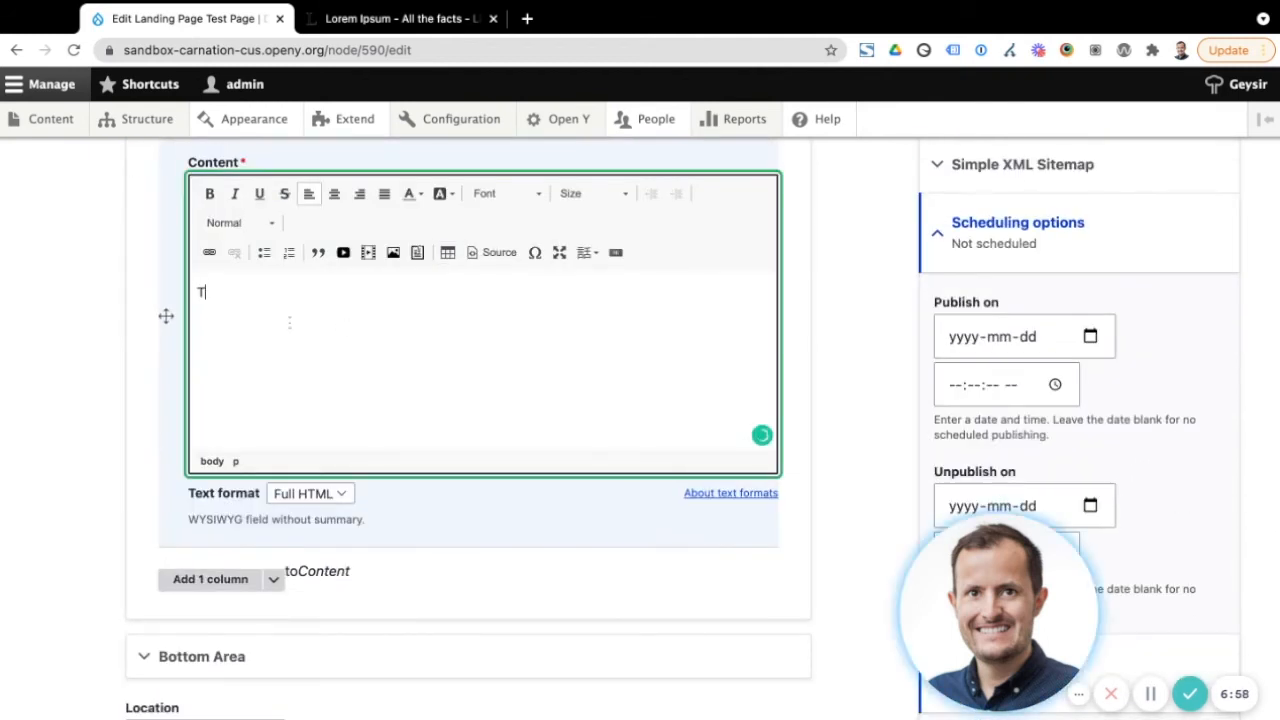
pyautogui.write('his is a side ')
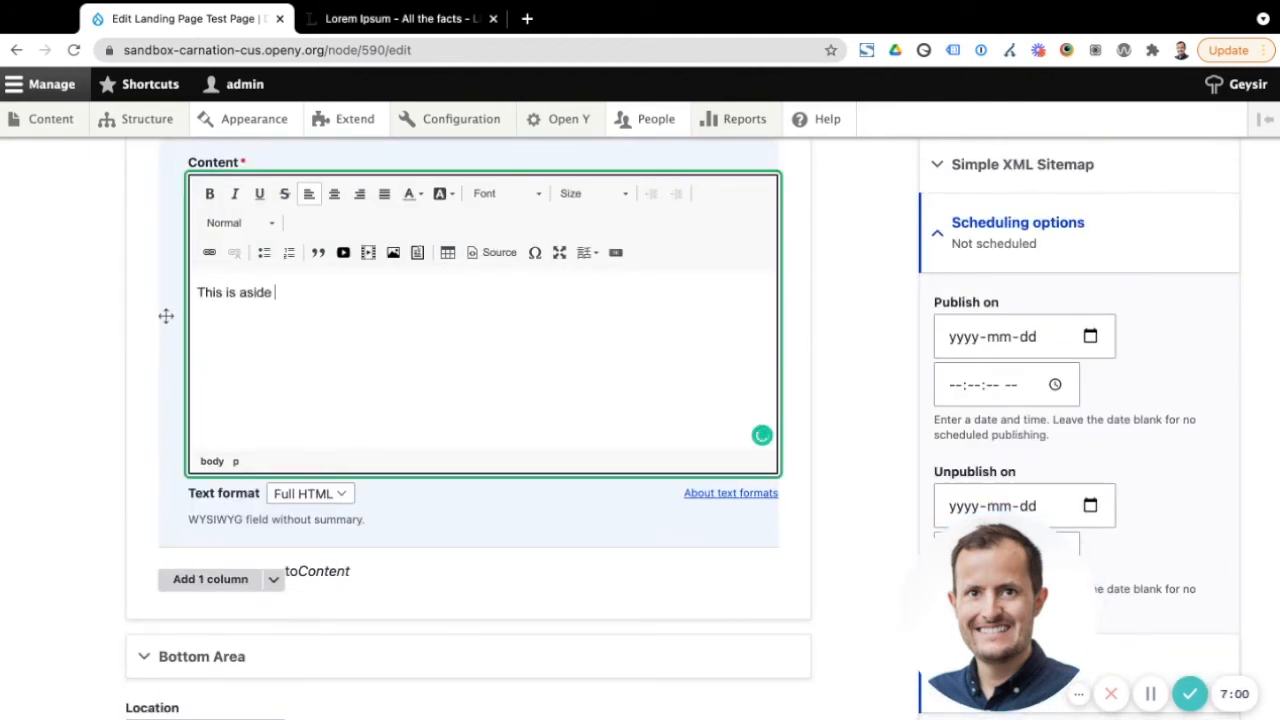
pyautogui.write('bar')
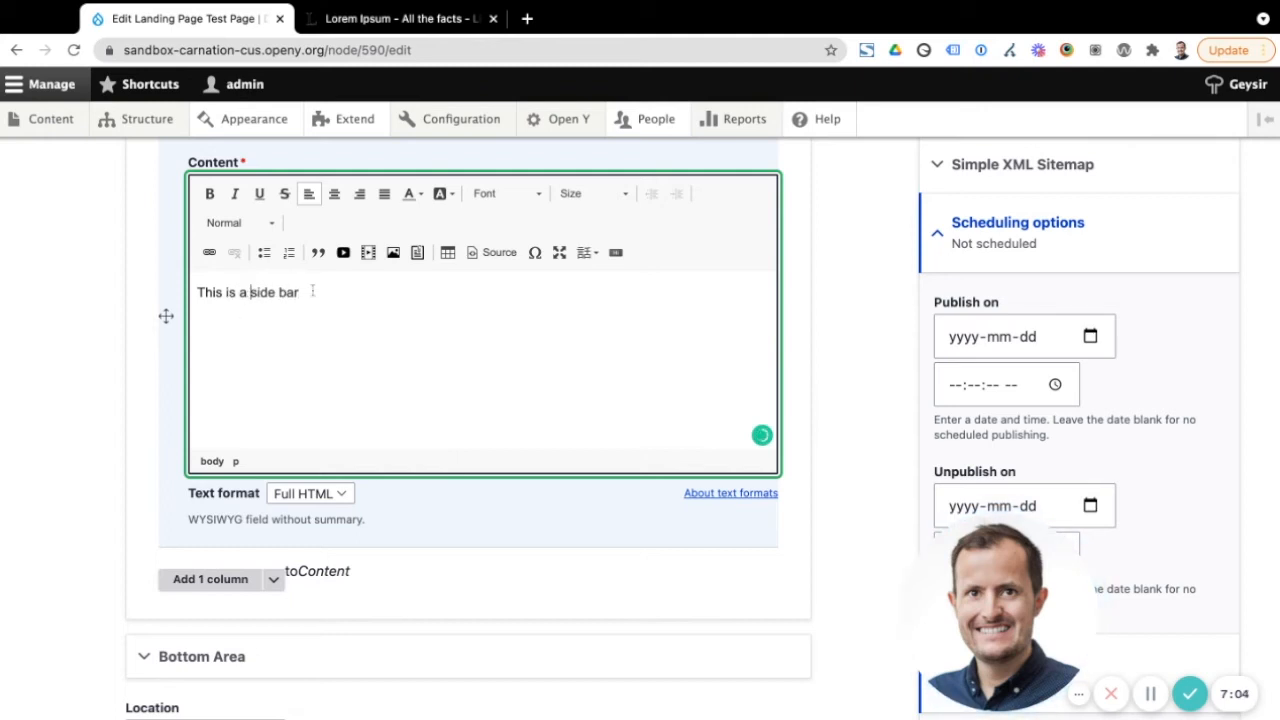
pyautogui.press('Return')
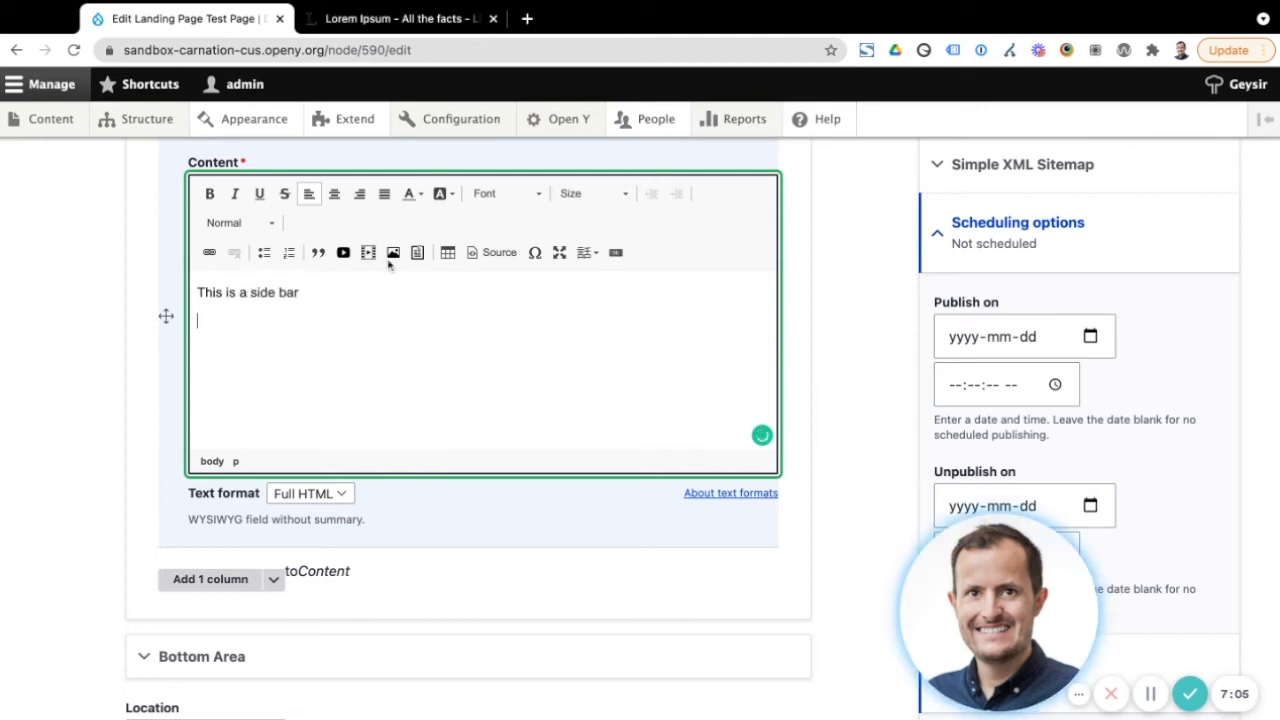
pyautogui.click(462, 32)
pyautogui.click(258, 34)
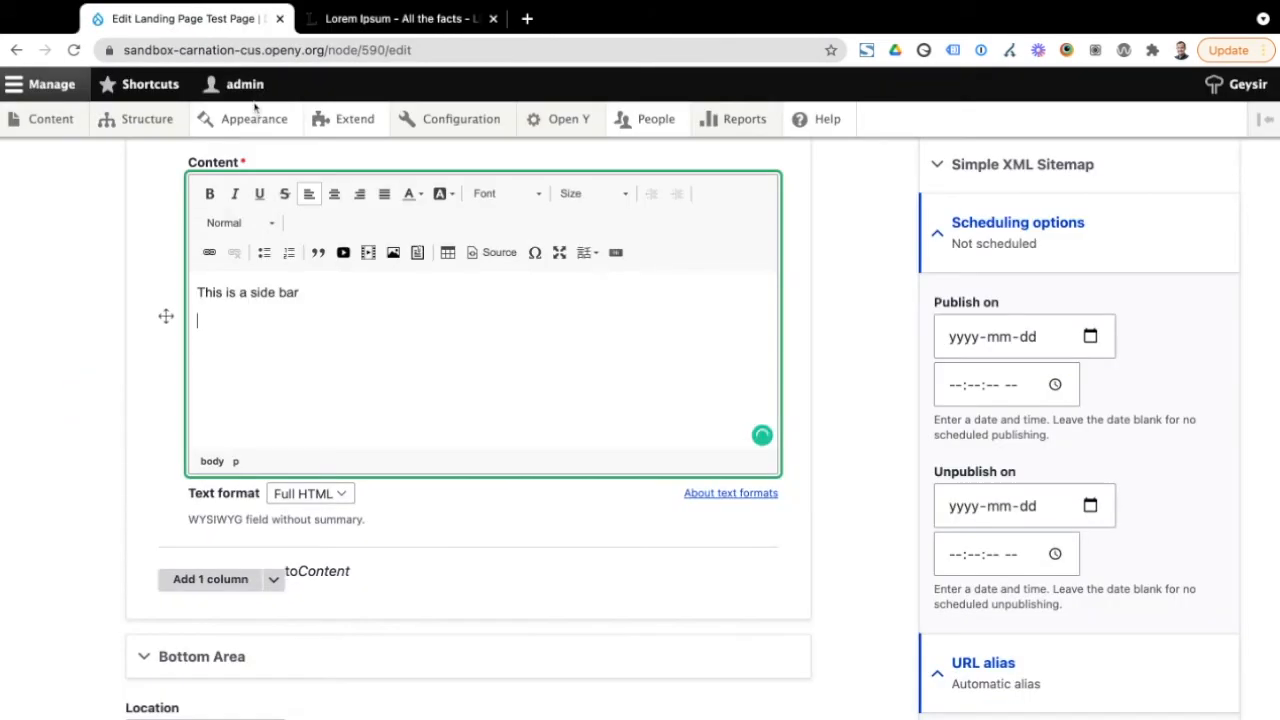
pyautogui.write('Lorem ipsum dolor sit amet, consectetur adipiscing elit. Nullam faucibus eu ipsum nec lacinia. Maecenas blandit fermentum vehicula. Nullam euismod dolor nec luctus sodales. Morbi nisl orci, volutpat sit amet maximus sed, sagittis in arcu. Cras porttitor eros eget nibh efficitur, sit amet tempor velit dapibus. Phasellus eu auctor mi. In hac habitasse platea dictumst. Mauris volutpat augue iaculis est vehicula, ut iaculis arcu dignissim. Donec non est vitae eros feugiat malesuada.')
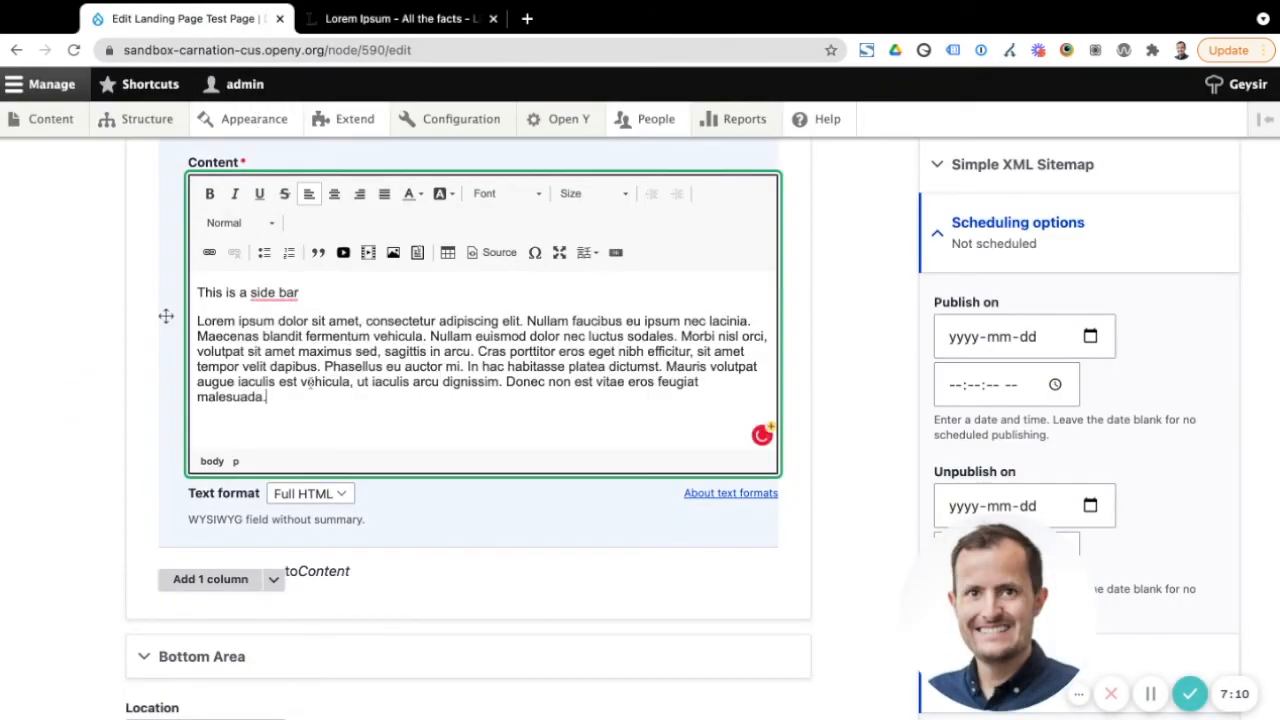
# Correct "side bar" to "sidebar" using the spelling suggestion and format the line "This is a sidebar" as Heading 3
pyautogui.click(278, 287)
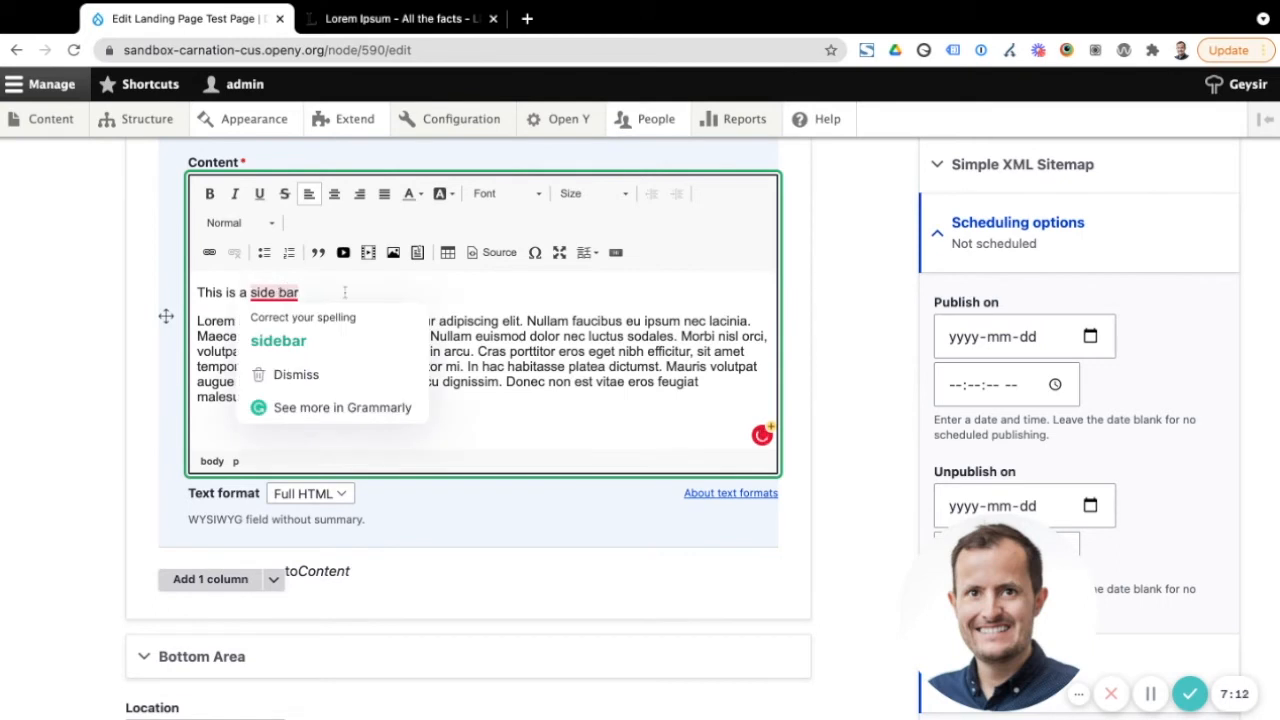
pyautogui.click(278, 340)
pyautogui.moveTo(296, 292); pyautogui.dragTo(197, 292)
pyautogui.click(276, 224)
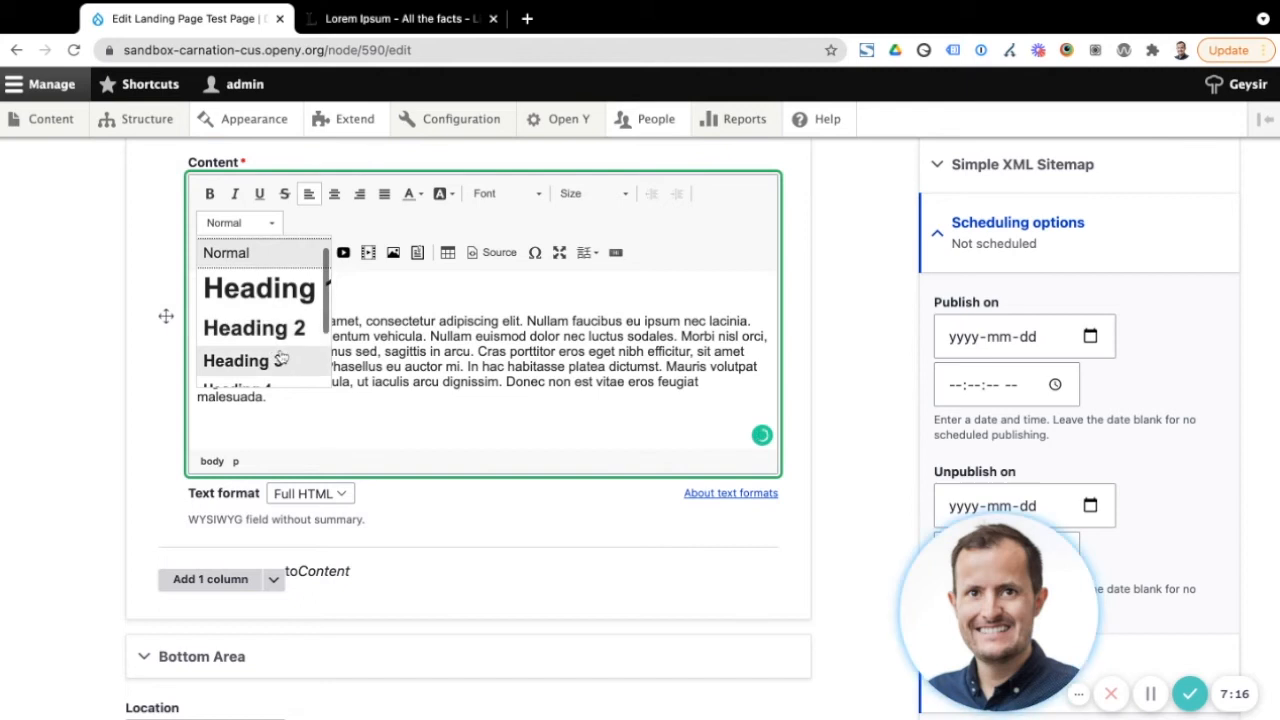
pyautogui.click(289, 360)
# Make the word "sagittis" in the sidebar's Lorem Ipsum paragraph bold
pyautogui.doubleClick(405, 359)
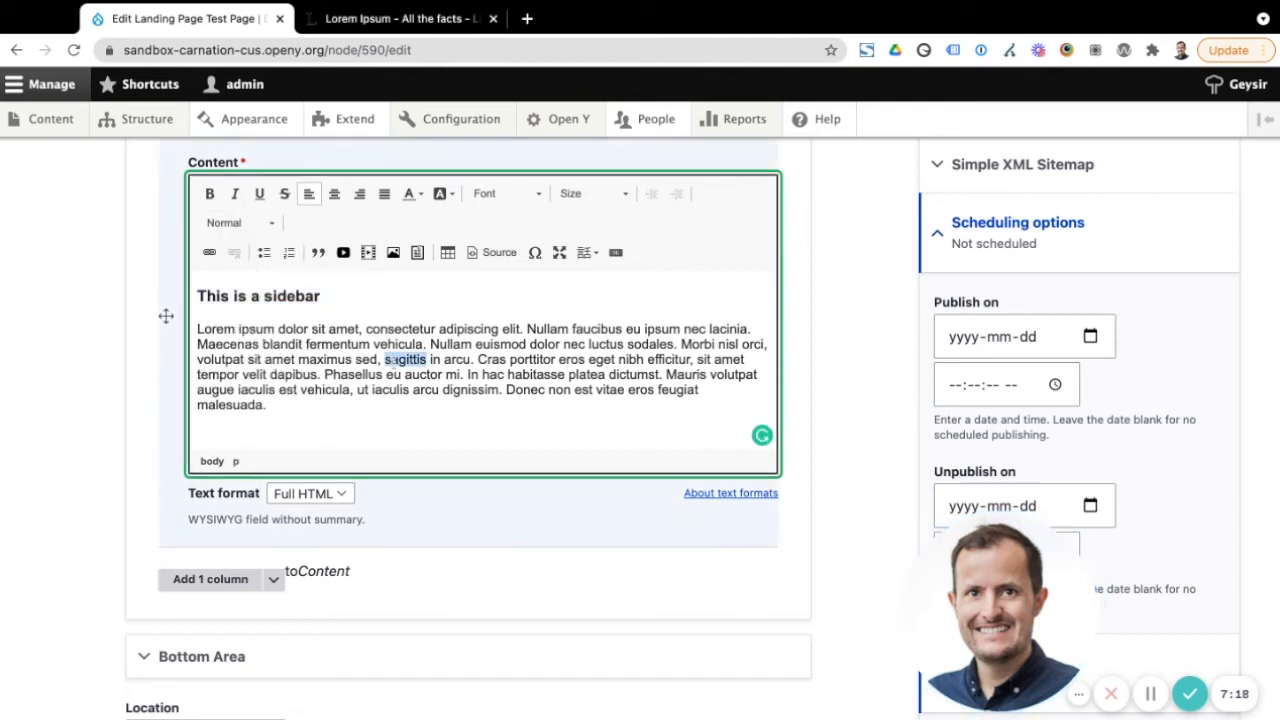
pyautogui.click(210, 195)
pyautogui.click(345, 359)
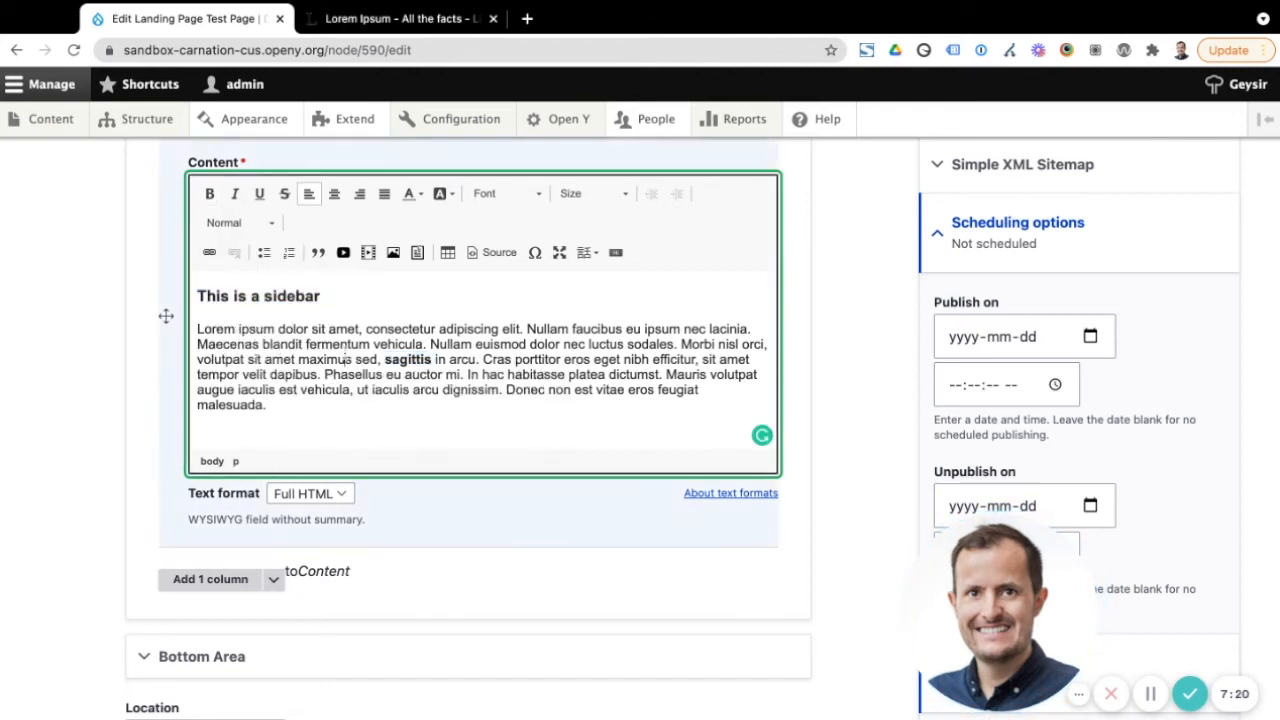
# Save the edited landing page, dismiss the status message and view the page's content and sidebar columns
pyautogui.scroll(-5, 369, 369)
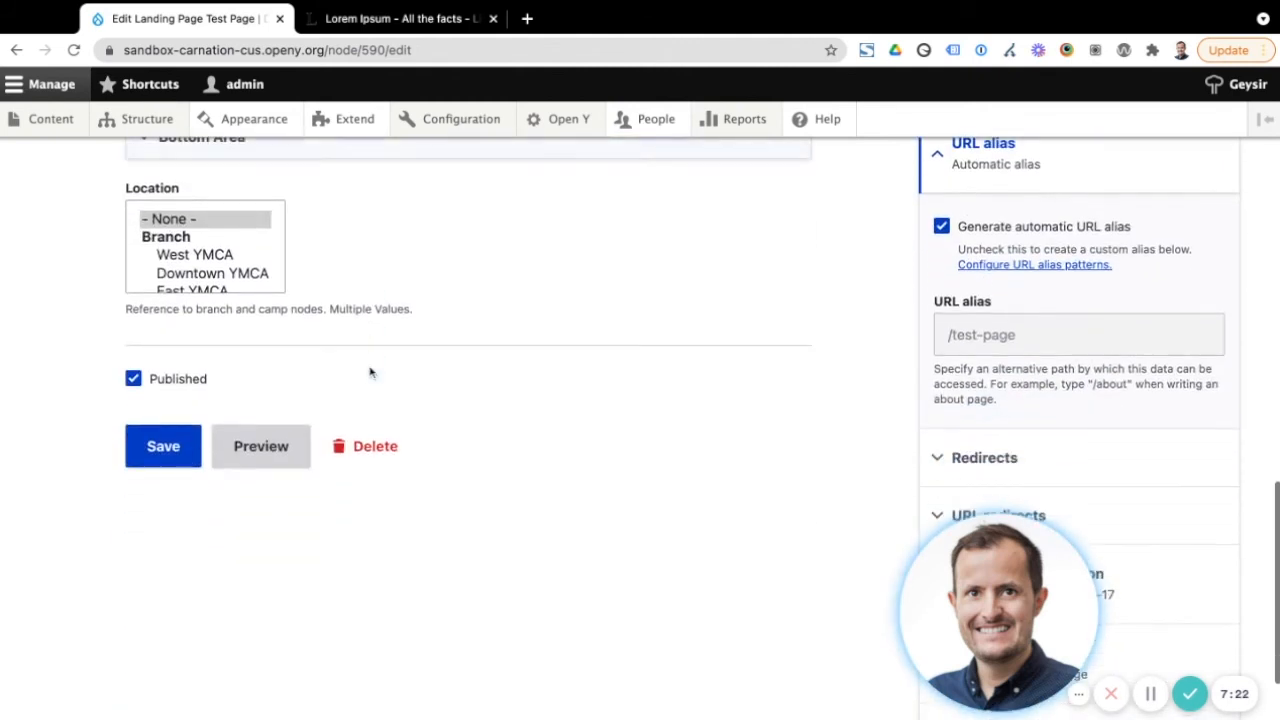
pyautogui.click(178, 458)
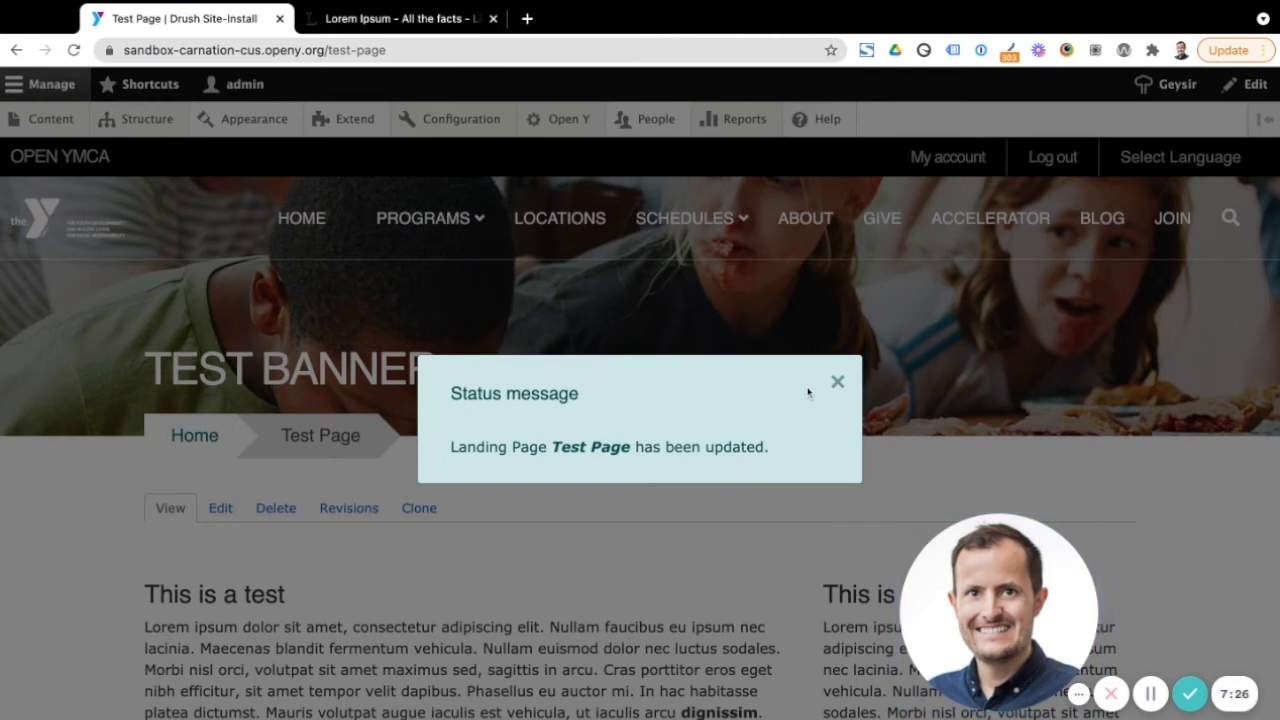
pyautogui.click(834, 383)
pyautogui.scroll(-3, 797, 408)
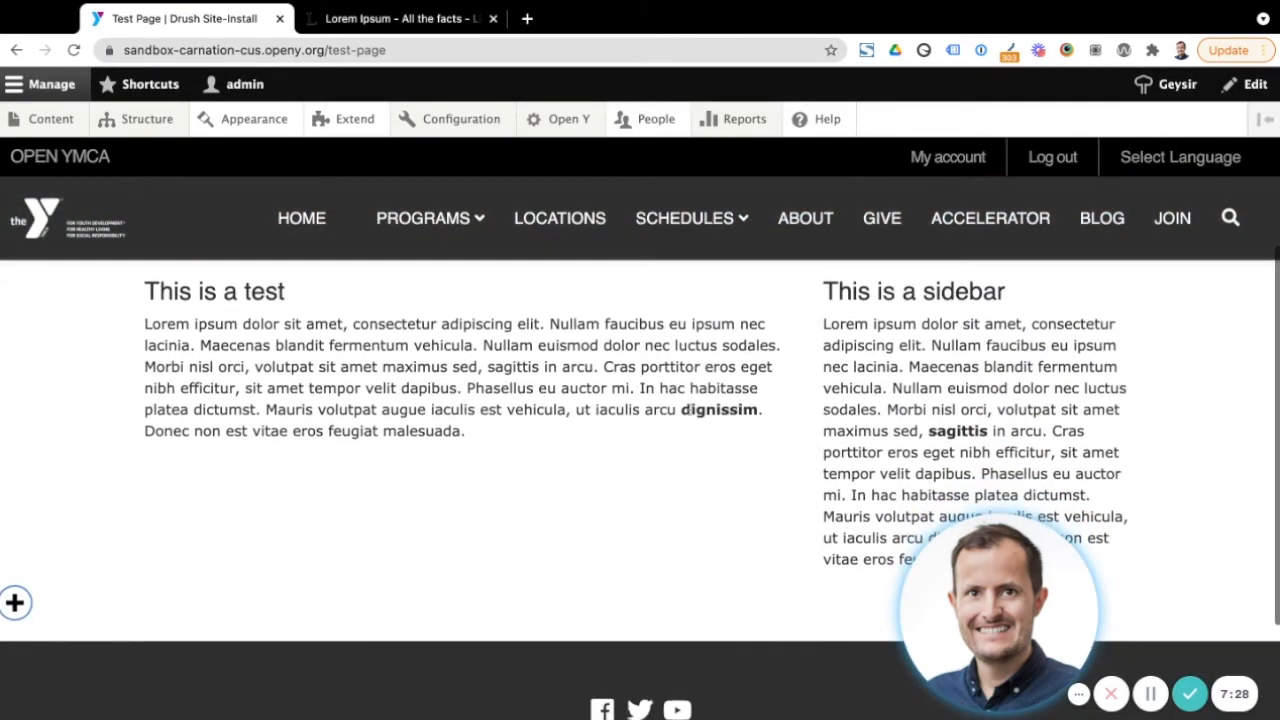
# Review the published Test Page's two columns and reopen the landing page for editing
pyautogui.scroll(2, 640, 471)
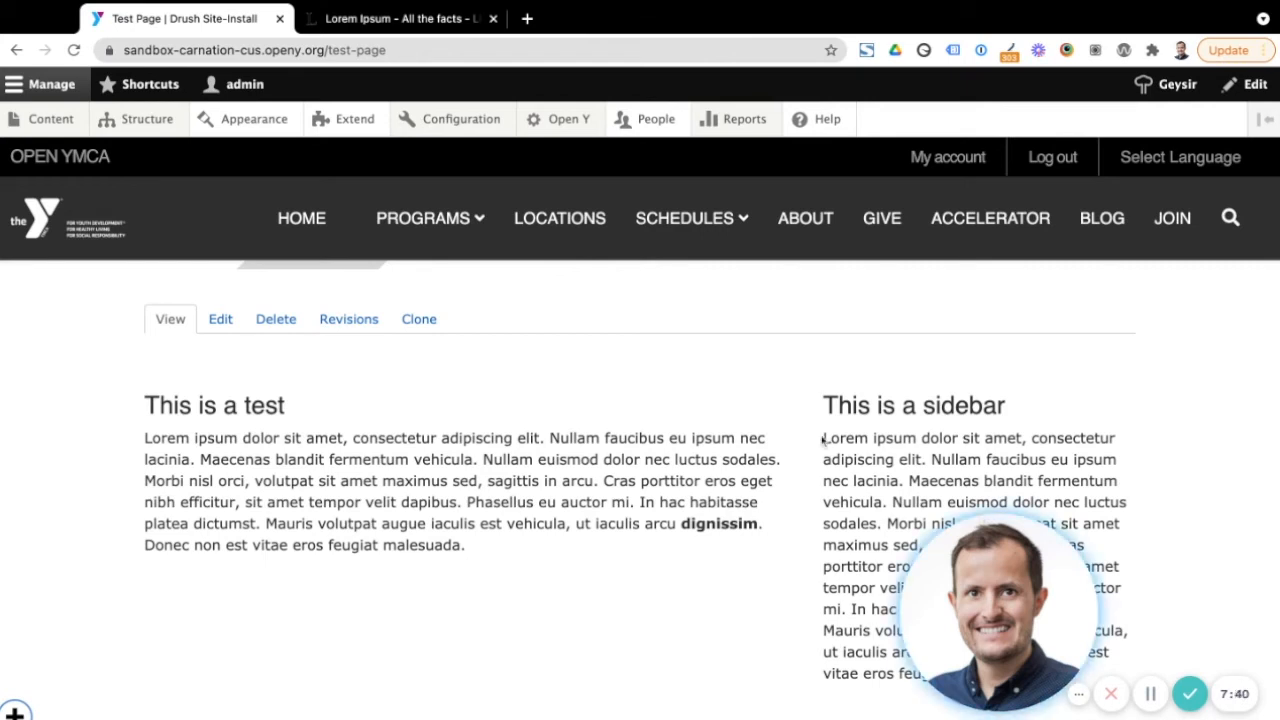
pyautogui.scroll(-1, 734, 517)
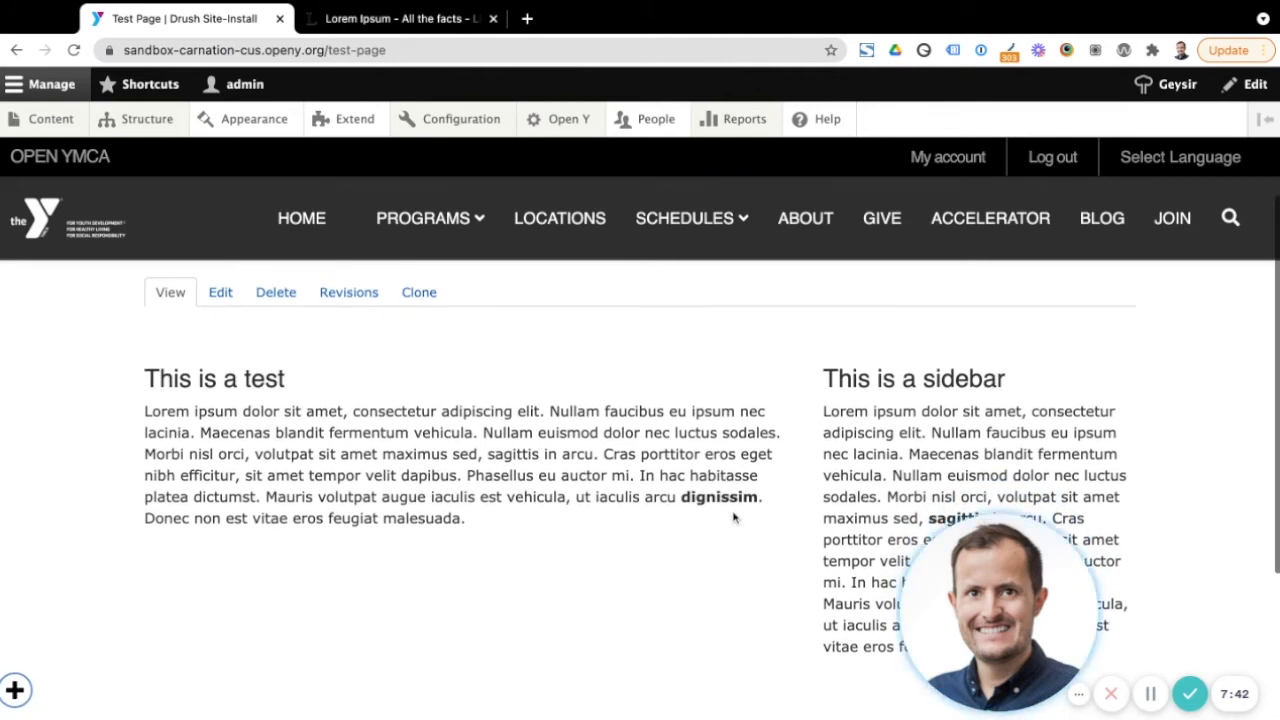
pyautogui.scroll(1, 734, 517)
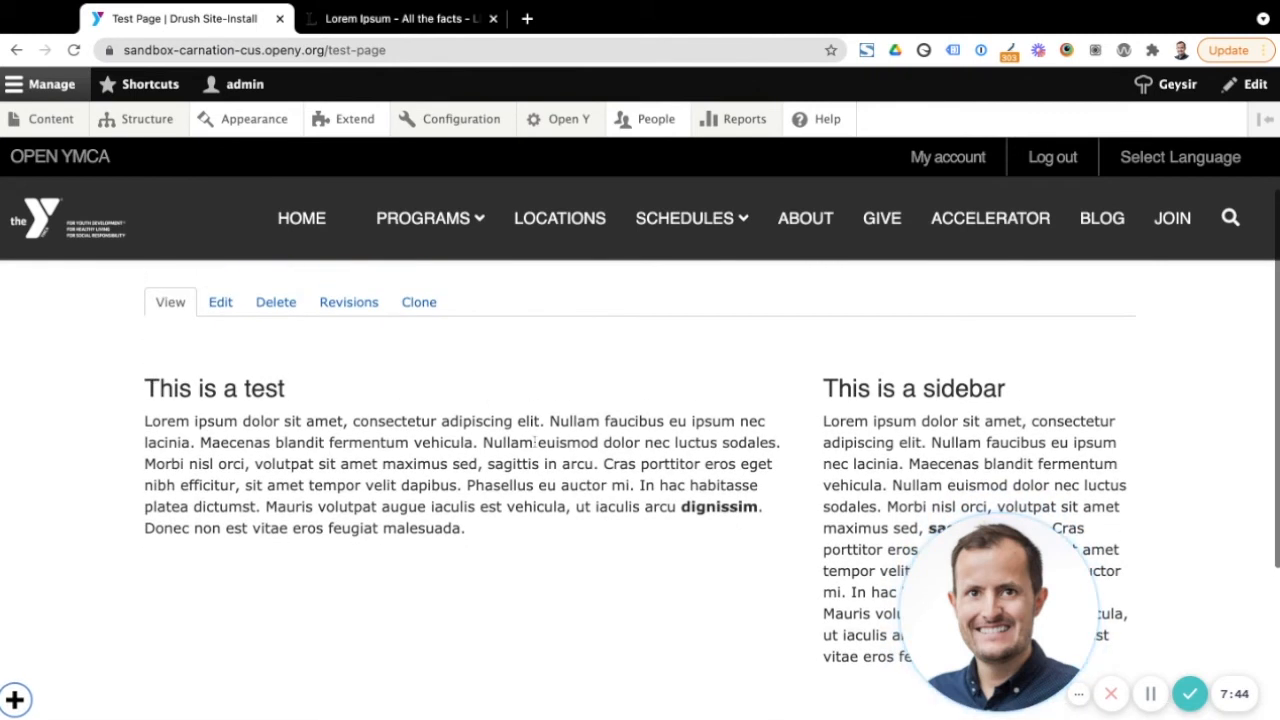
pyautogui.scroll(1, 216, 372)
pyautogui.click(220, 362)
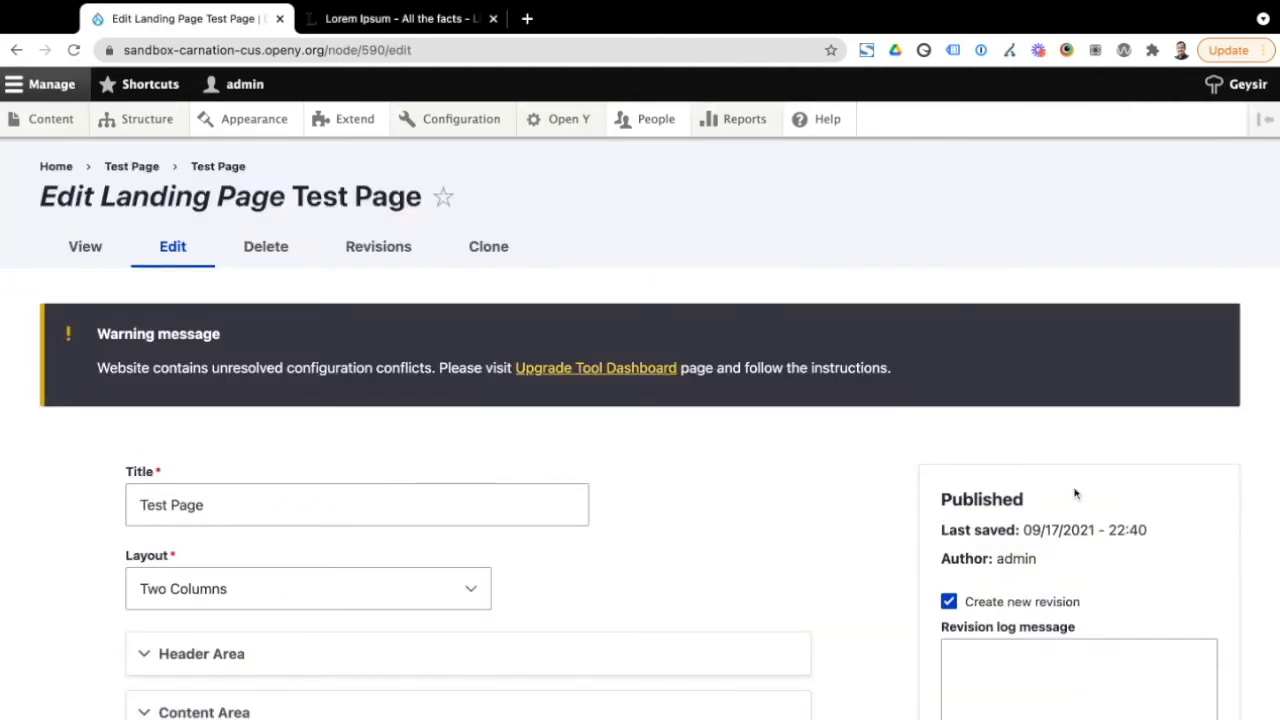
# Examine the landing page's revision, scheduling and URL alias settings on the edit form
pyautogui.scroll(-1, 1075, 493)
pyautogui.scroll(-1, 1075, 493)
pyautogui.click(1022, 551)
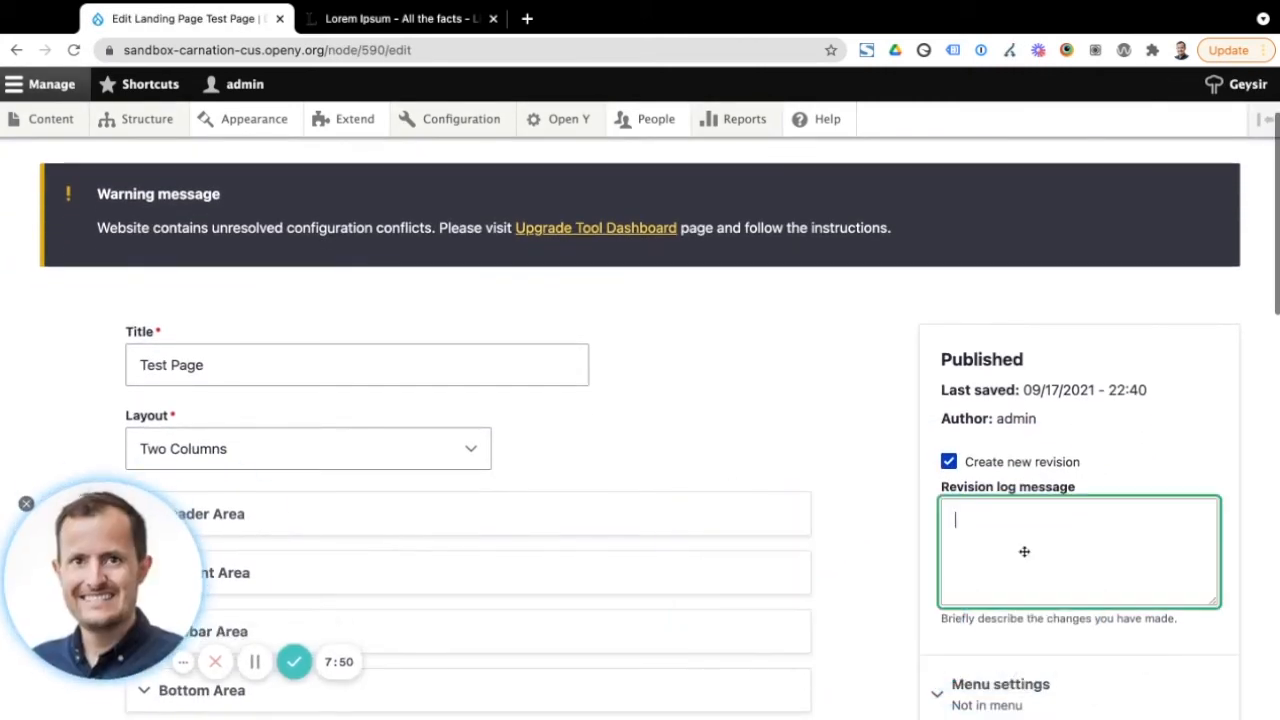
pyautogui.click(870, 433)
pyautogui.scroll(-1, 900, 436)
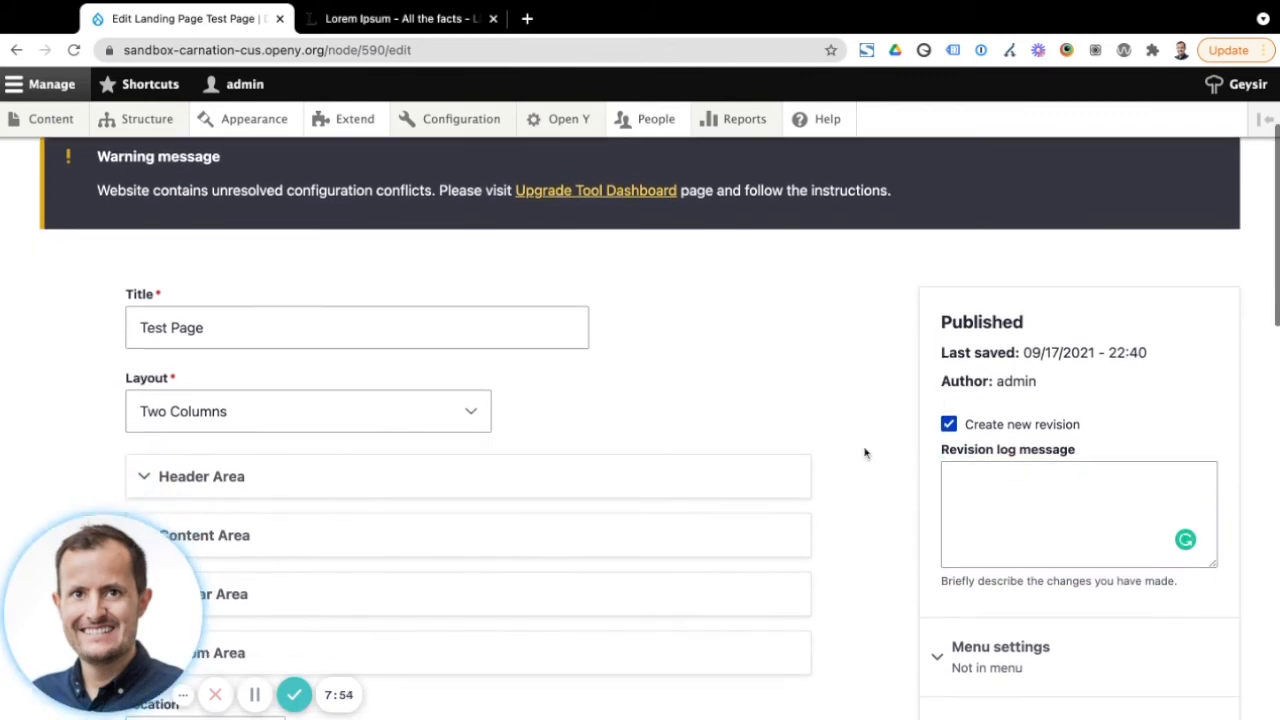
pyautogui.doubleClick(881, 302)
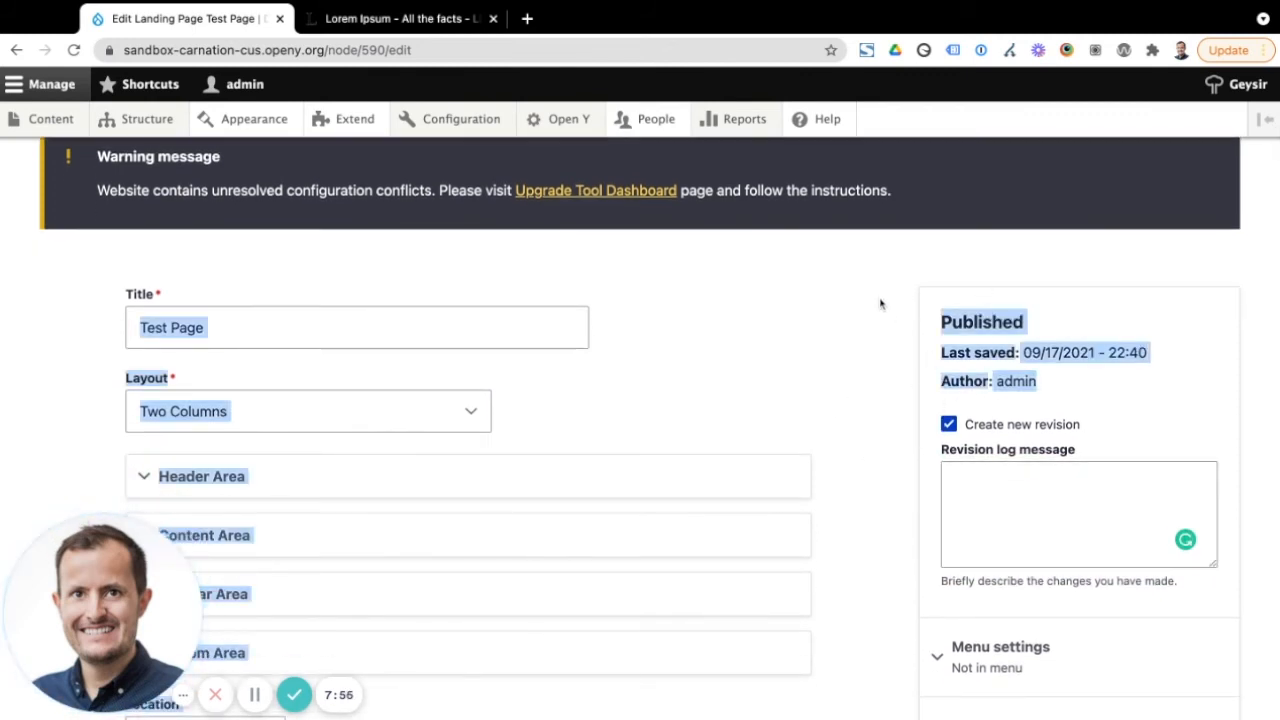
pyautogui.click(889, 327)
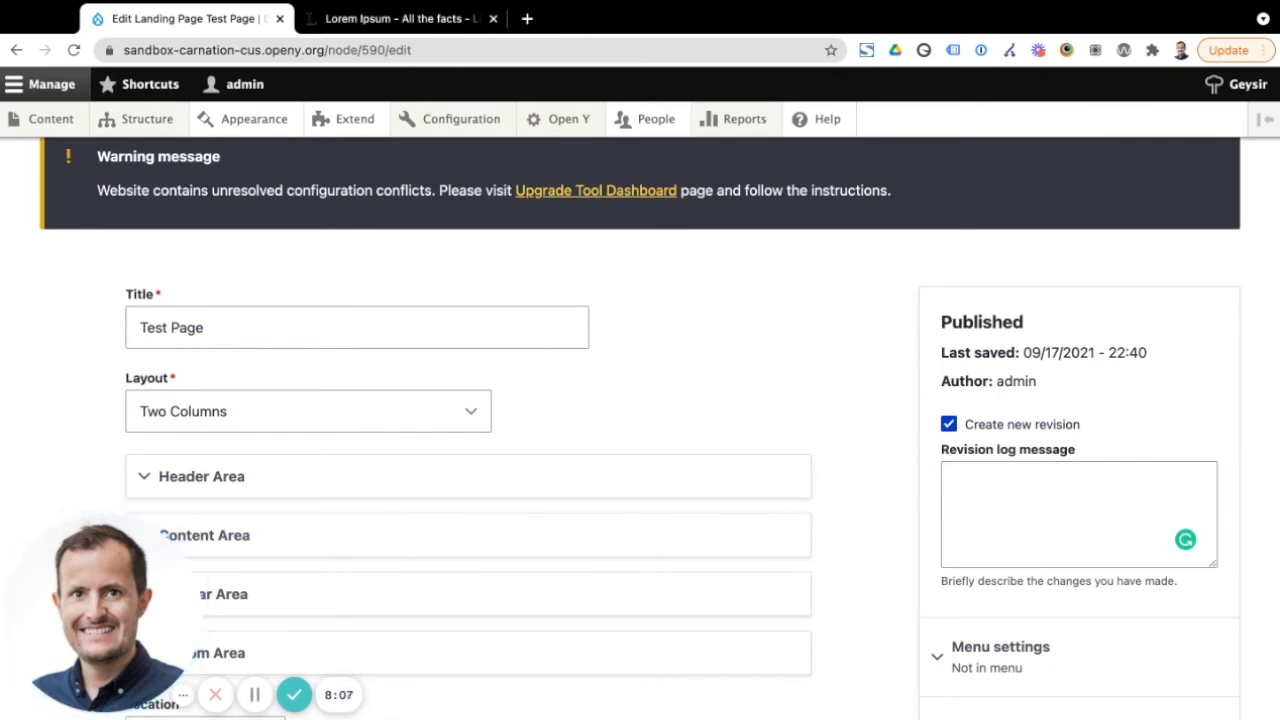
pyautogui.scroll(-2, 640, 428)
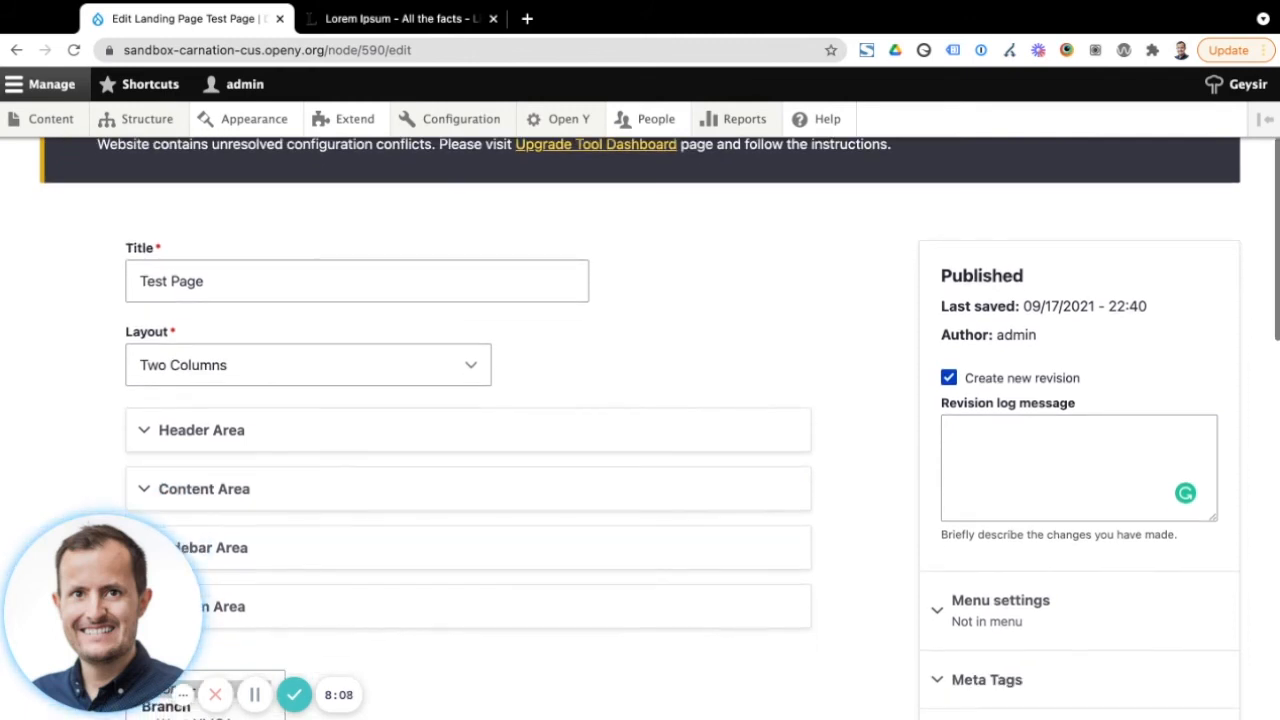
pyautogui.scroll(-5, 640, 428)
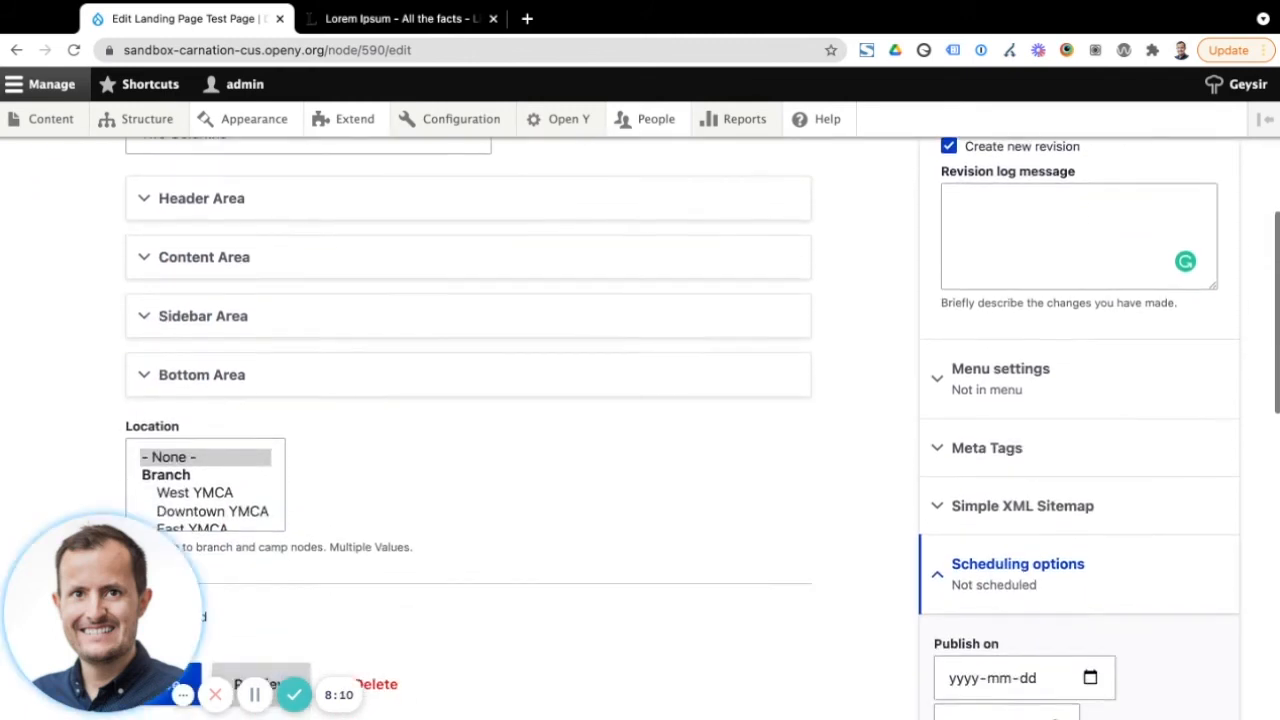
pyautogui.scroll(-5, 988, 292)
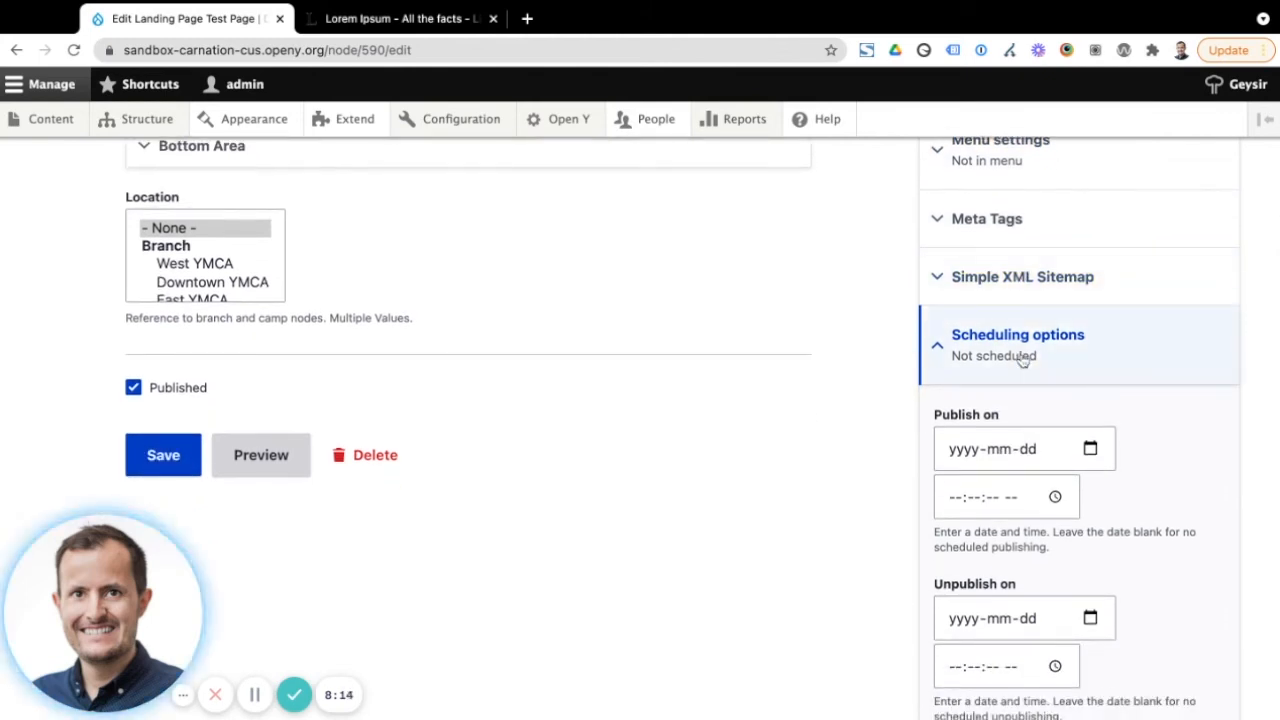
pyautogui.scroll(-5, 1022, 360)
pyautogui.scroll(-5, 955, 370)
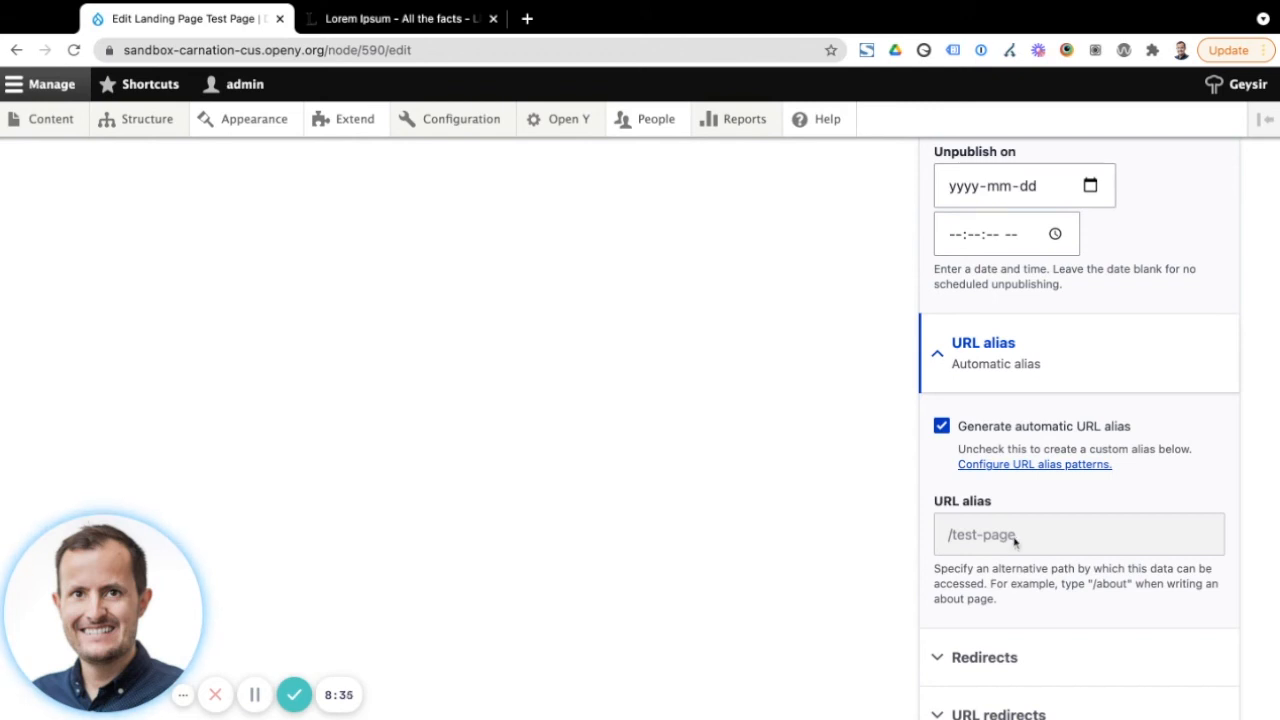
# Turn off the automatic URL alias and set the page's custom alias to /test-section/test-page
pyautogui.scroll(-1, 1035, 532)
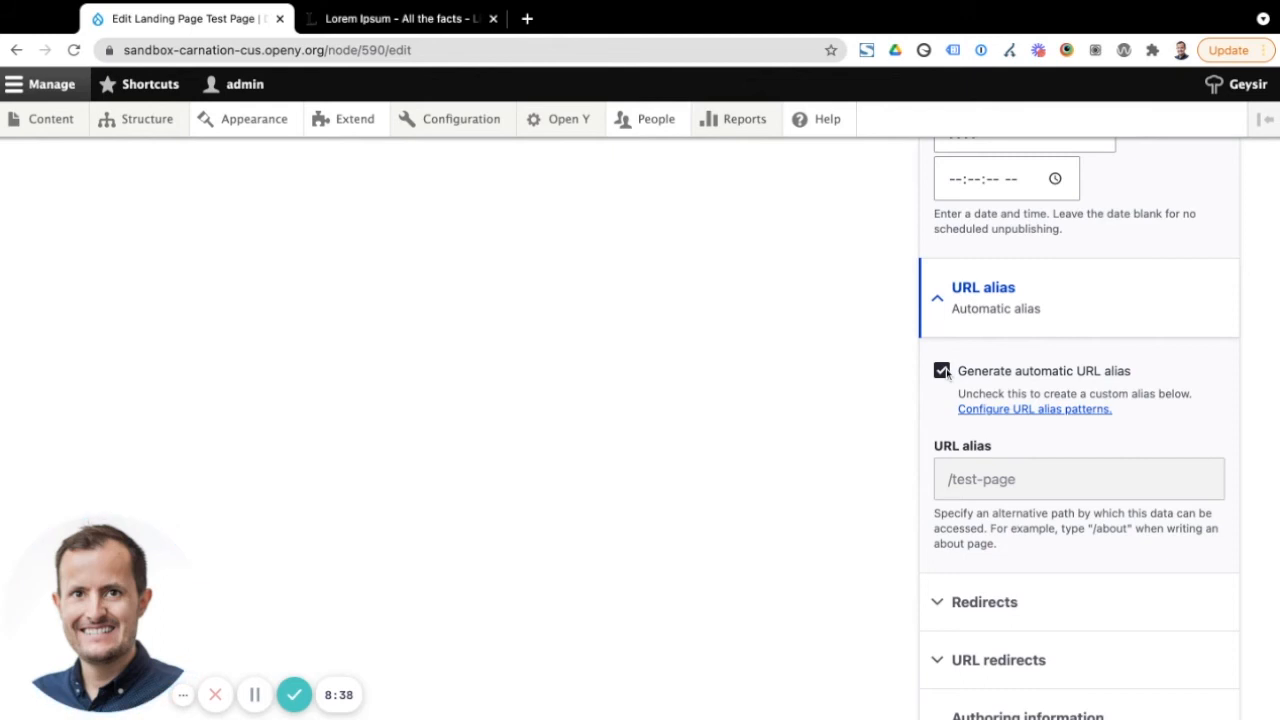
pyautogui.click(943, 371)
pyautogui.click(1013, 471)
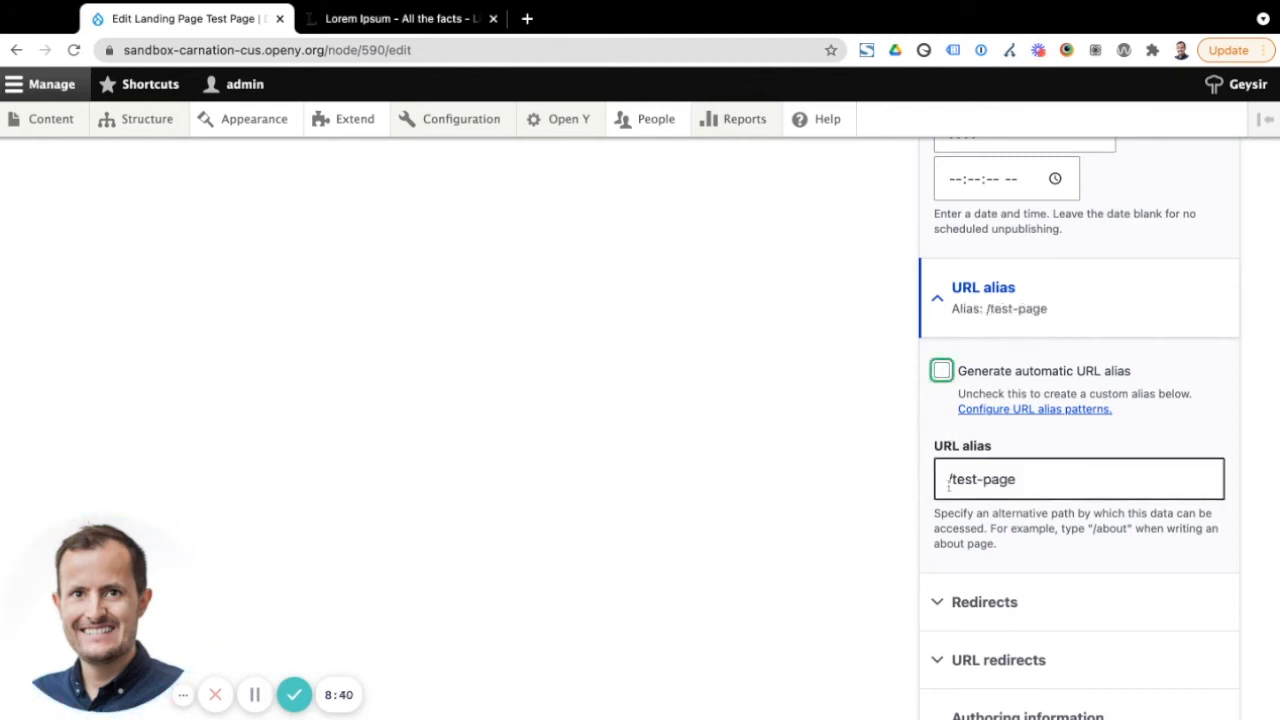
pyautogui.write('test-section')
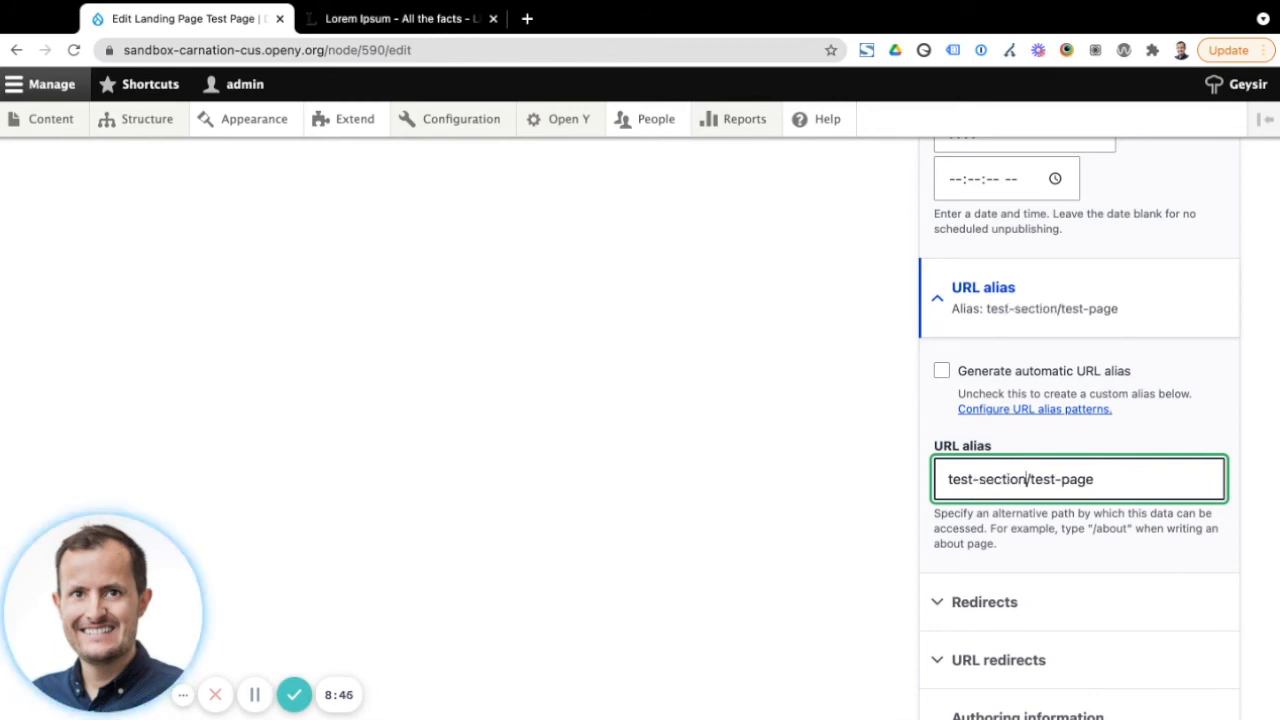
pyautogui.click(943, 479)
pyautogui.write('/')
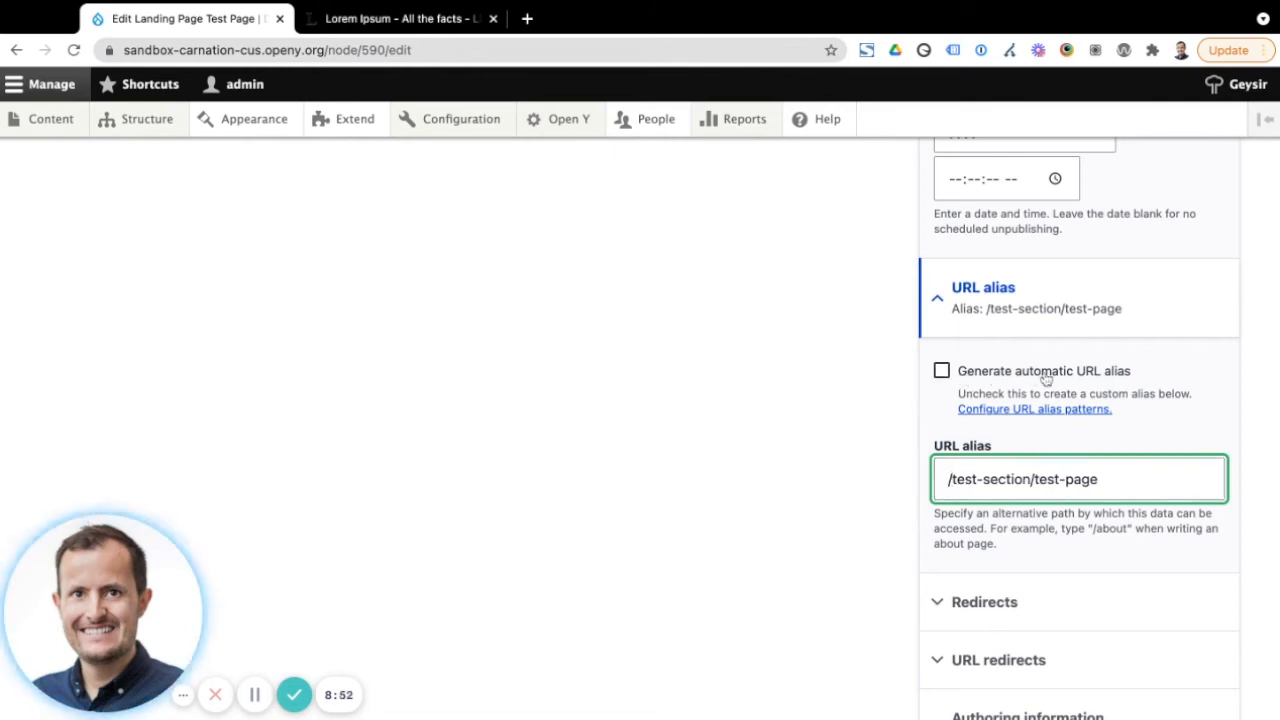
pyautogui.moveTo(948, 479); pyautogui.dragTo(1110, 483)
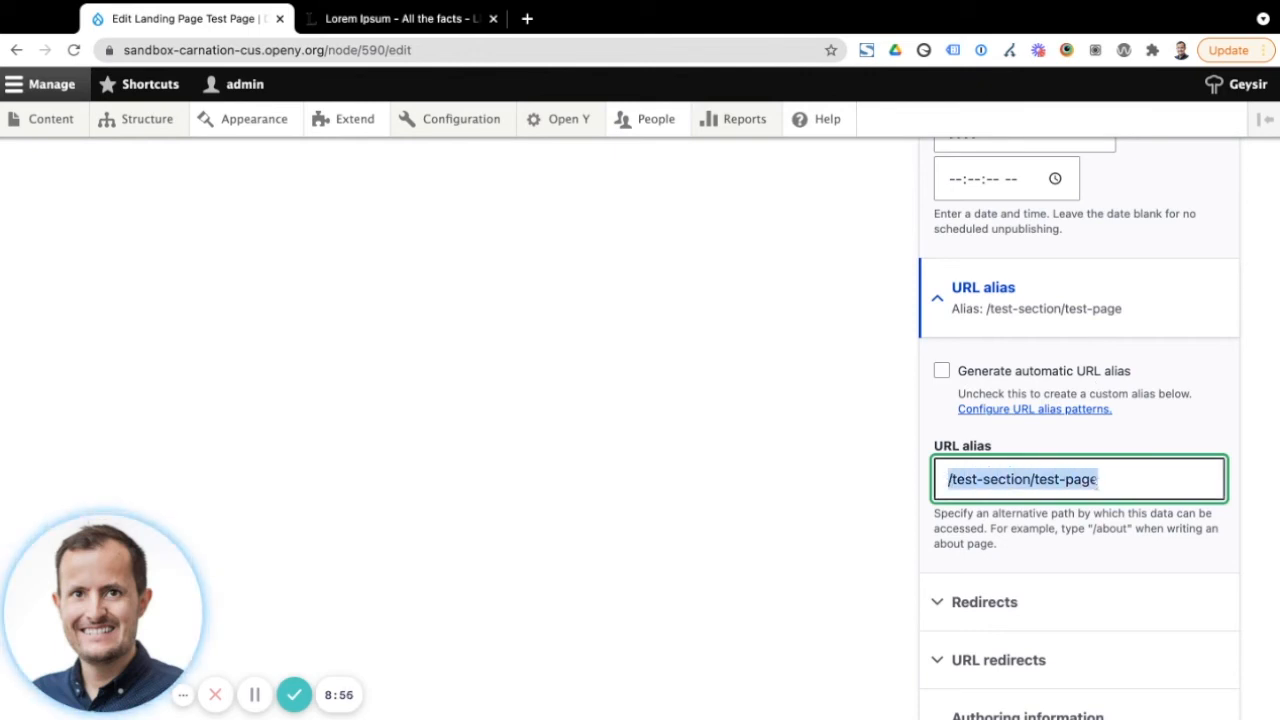
pyautogui.click(843, 440)
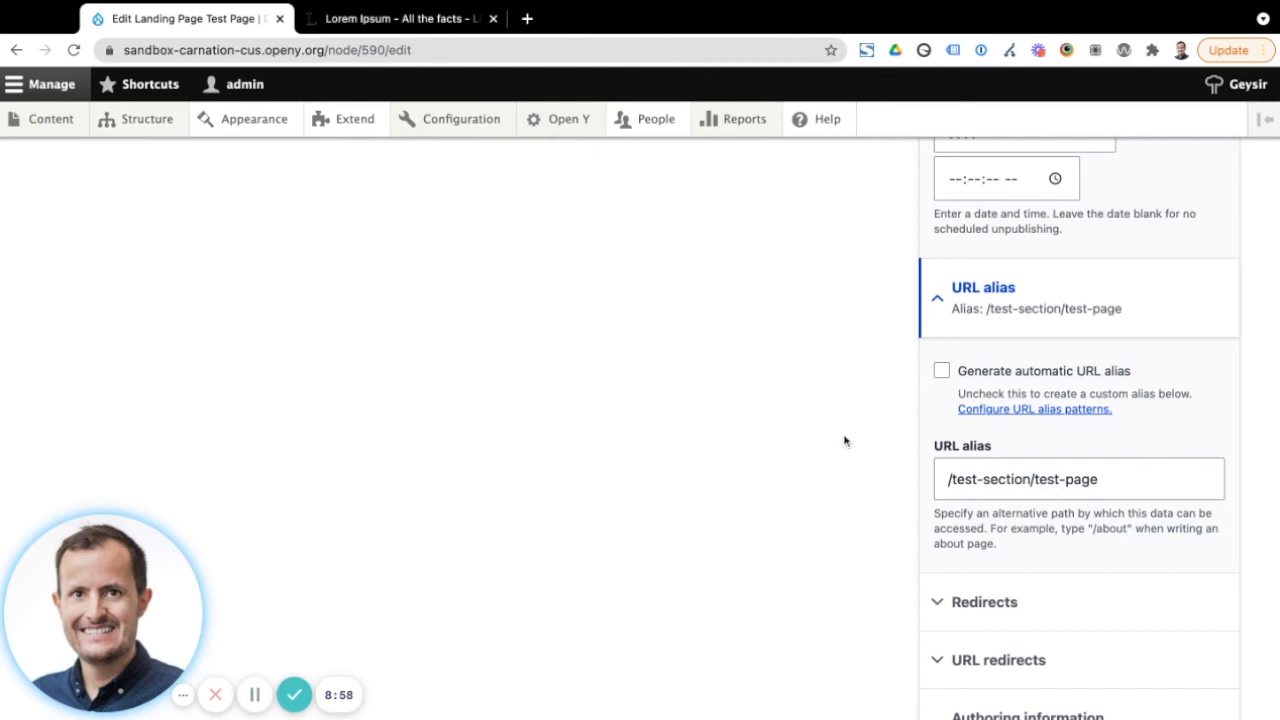
# Save the landing page with its custom alias and dismiss the status message
pyautogui.scroll(-5, 629, 404)
pyautogui.moveTo(184, 588); pyautogui.dragTo(1012, 571)
pyautogui.scroll(5, 509, 549)
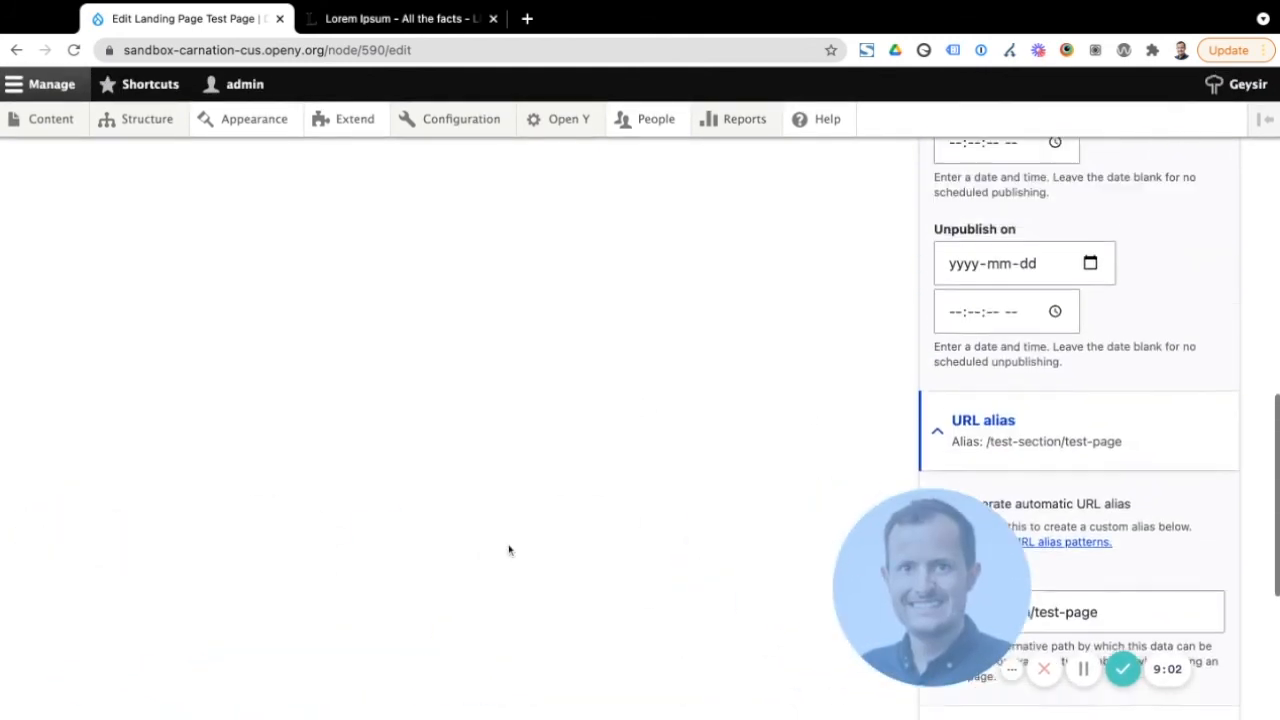
pyautogui.click(168, 343)
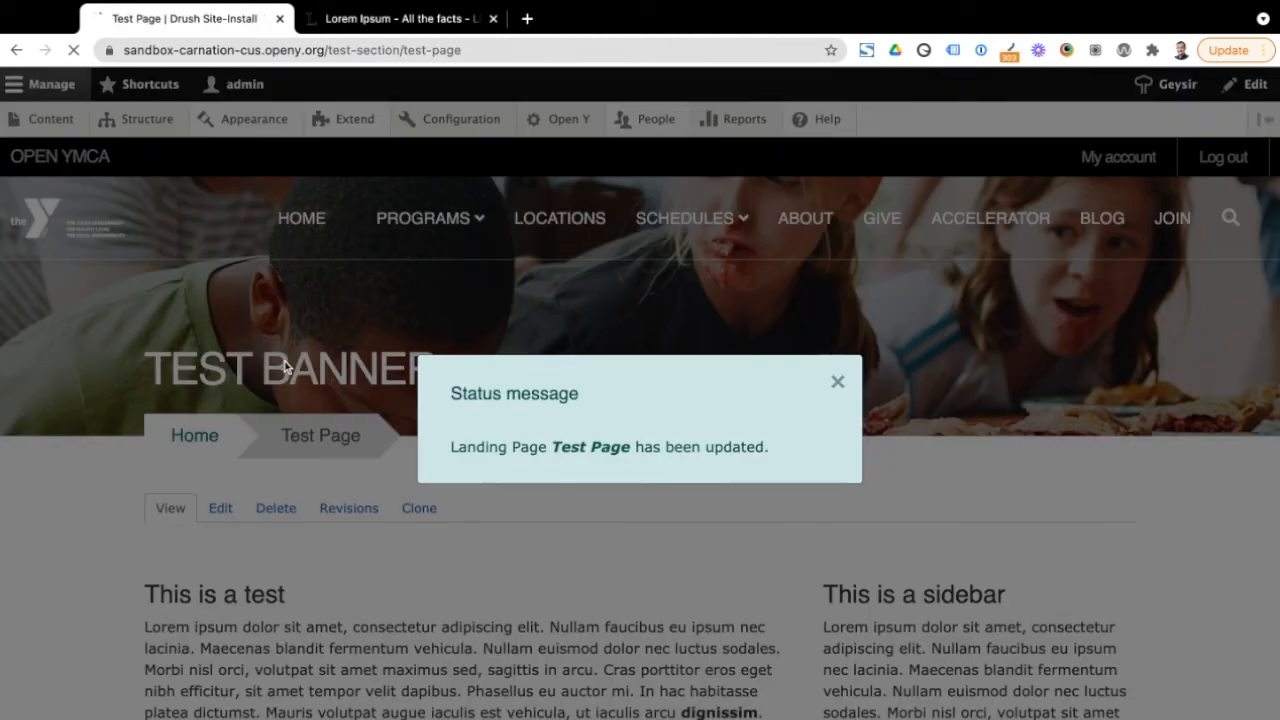
pyautogui.click(818, 381)
# Check the web address and layout of the saved Test Page
pyautogui.scroll(-2, 591, 506)
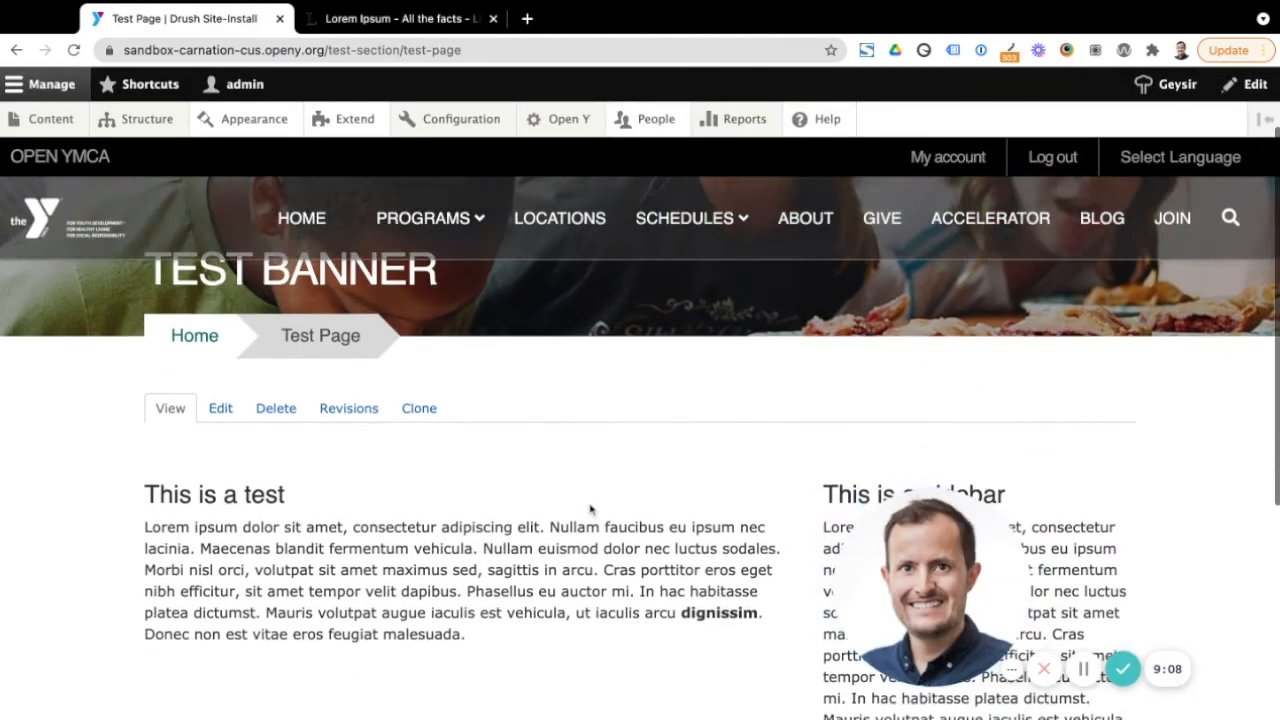
pyautogui.scroll(1, 574, 491)
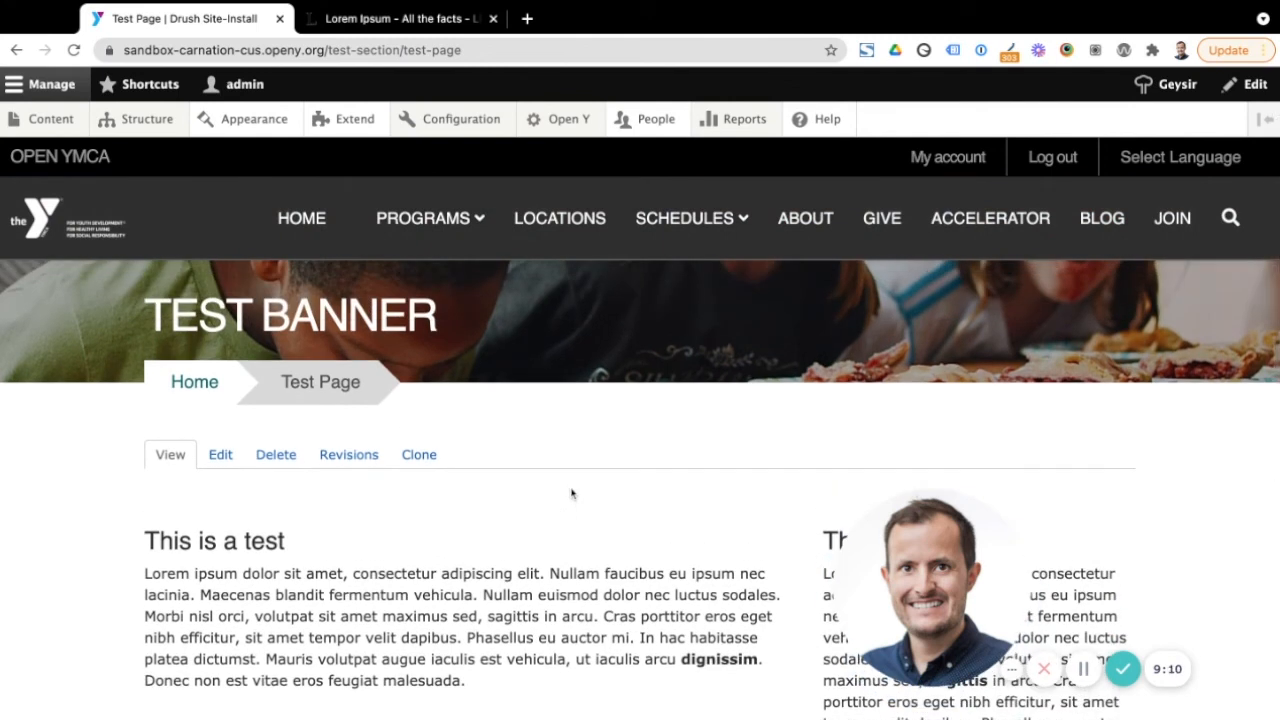
pyautogui.scroll(1, 571, 493)
pyautogui.moveTo(330, 50); pyautogui.dragTo(488, 52)
pyautogui.click(509, 56)
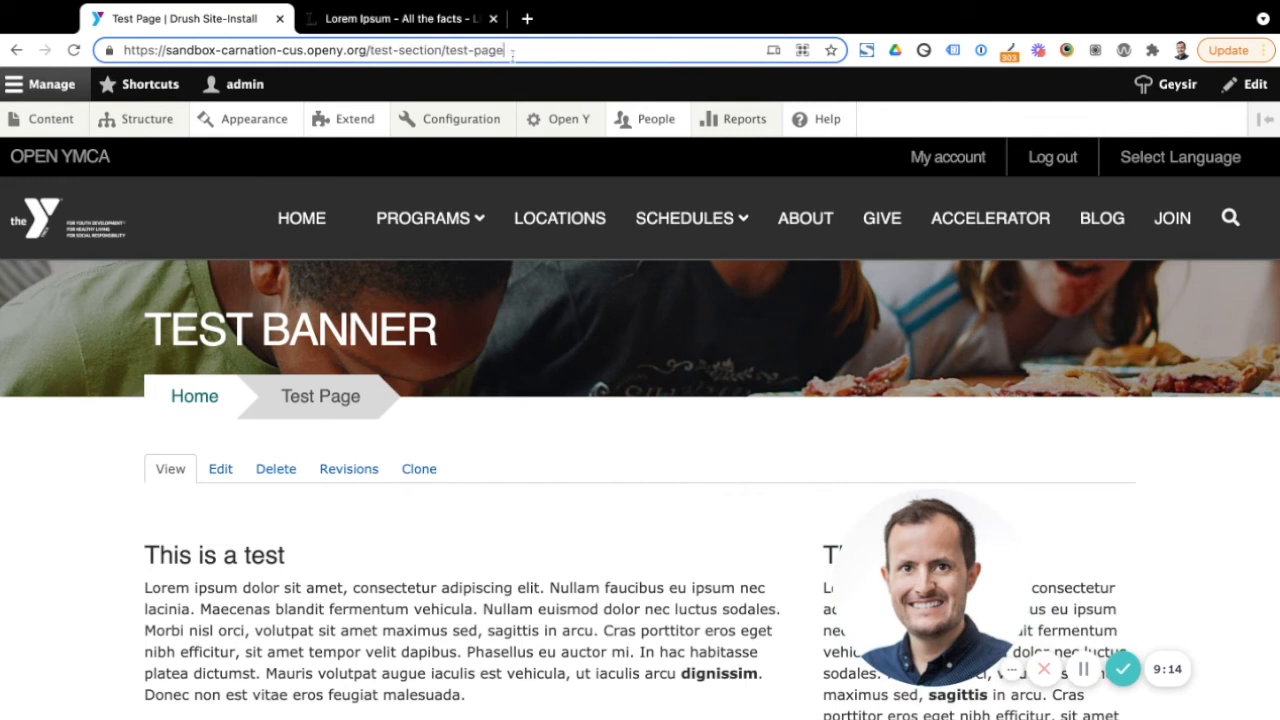
pyautogui.scroll(1, 519, 477)
pyautogui.scroll(3, 519, 476)
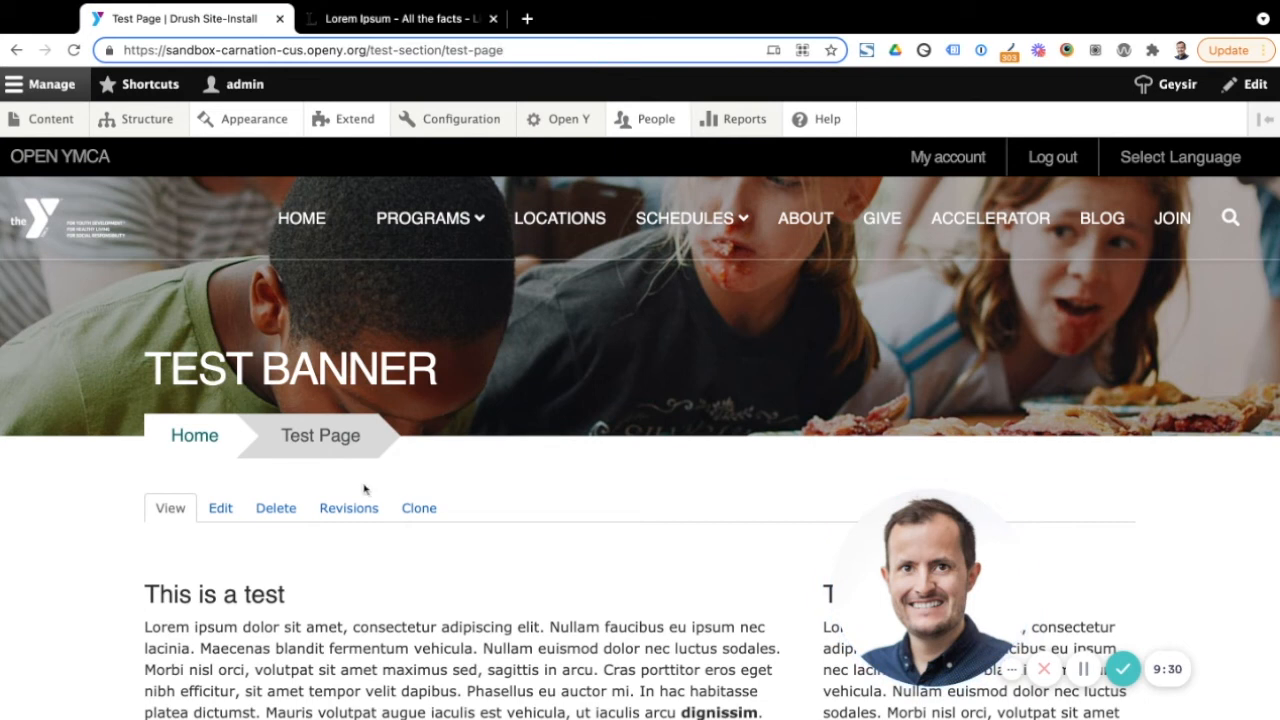
# Reopen Test Page for editing and examine the new-revision option and revision log message field
pyautogui.scroll(-2, 306, 548)
pyautogui.click(222, 449)
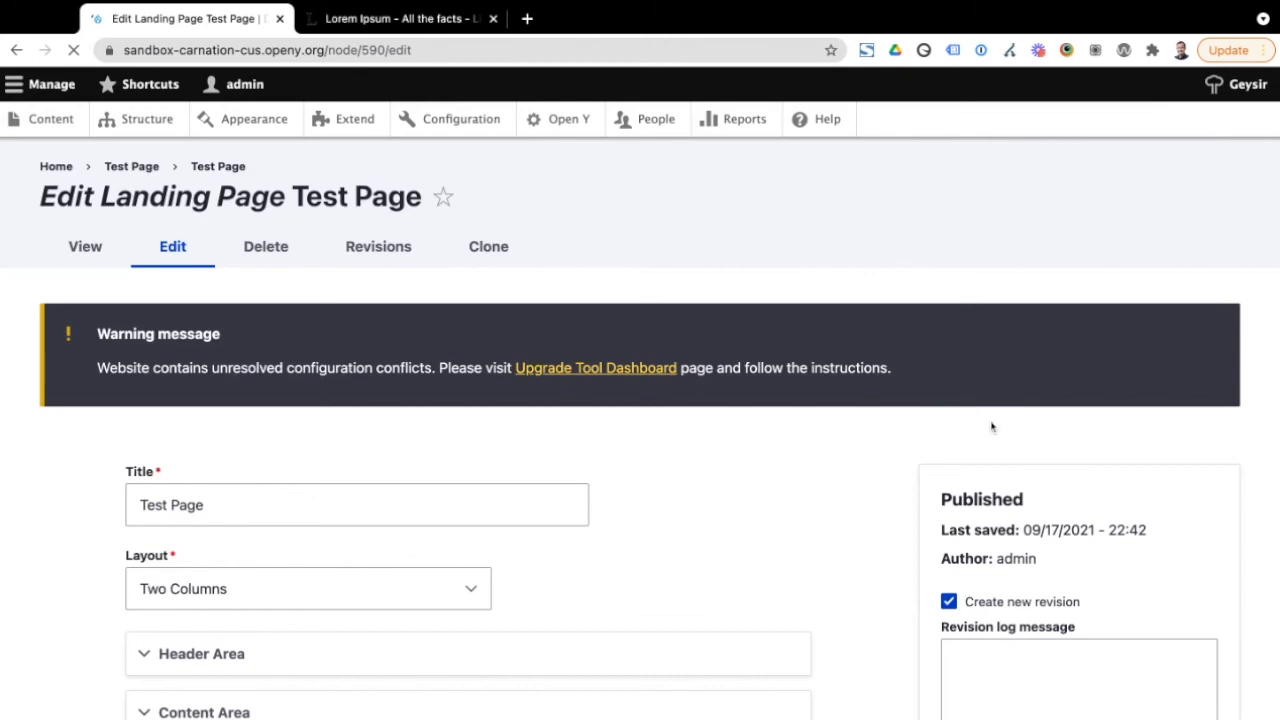
pyautogui.scroll(-6, 1018, 410)
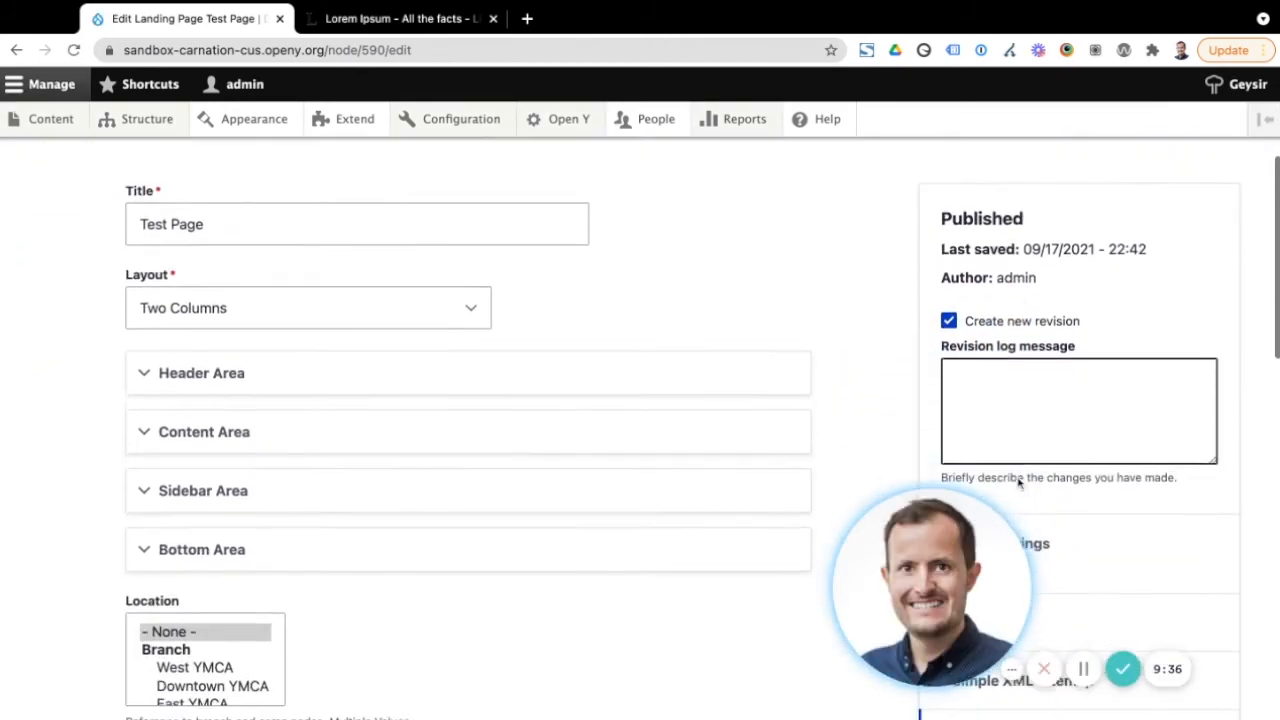
pyautogui.scroll(-1, 1019, 483)
pyautogui.click(1005, 395)
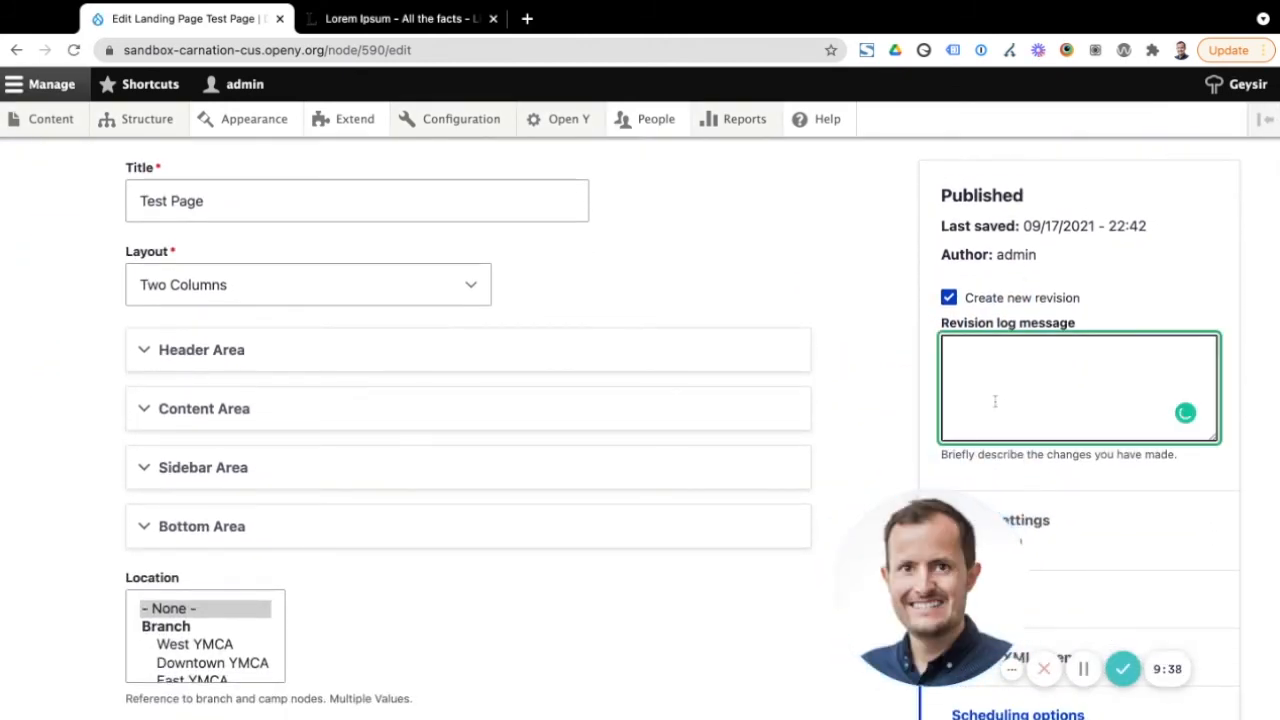
pyautogui.scroll(1, 998, 390)
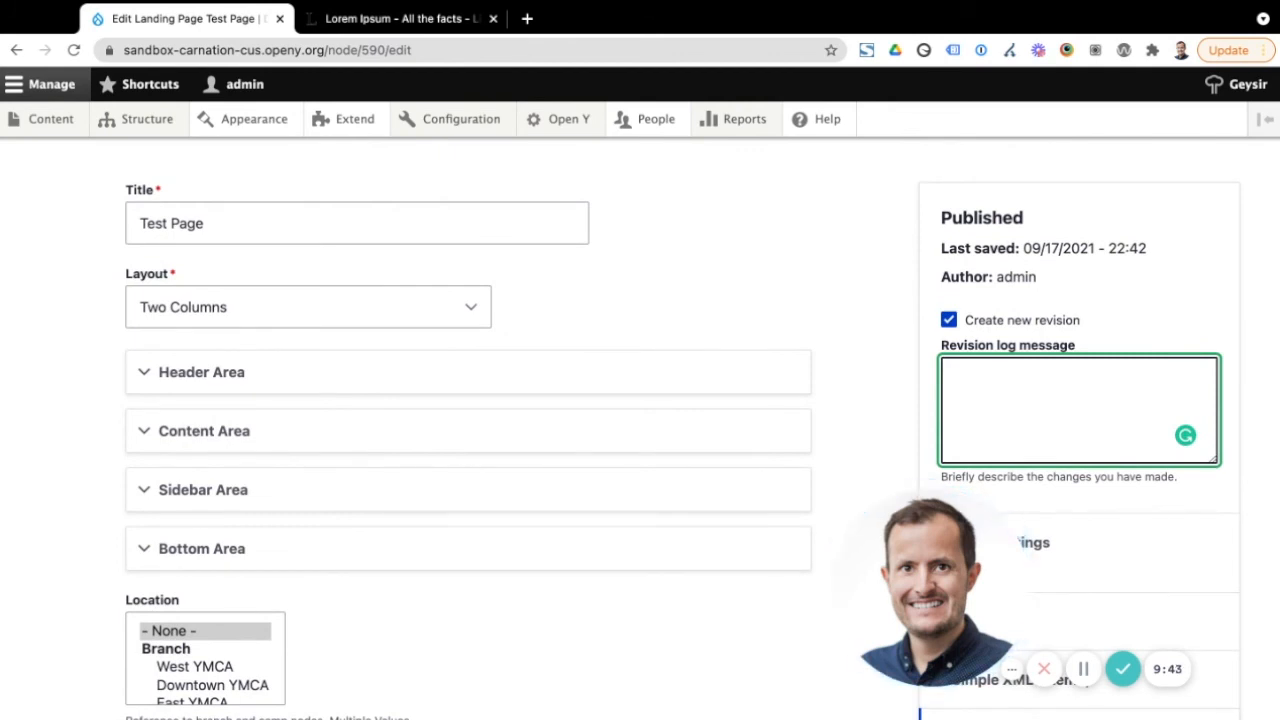
pyautogui.scroll(1, 1002, 352)
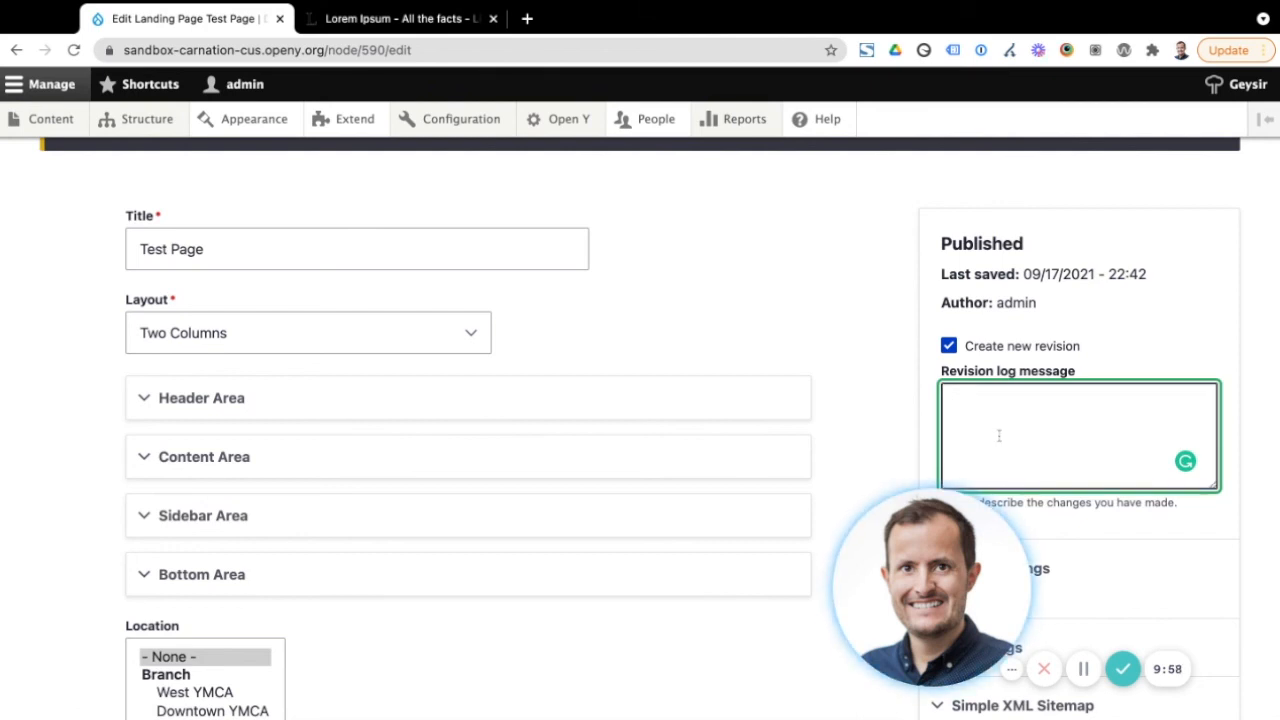
pyautogui.scroll(-1, 998, 435)
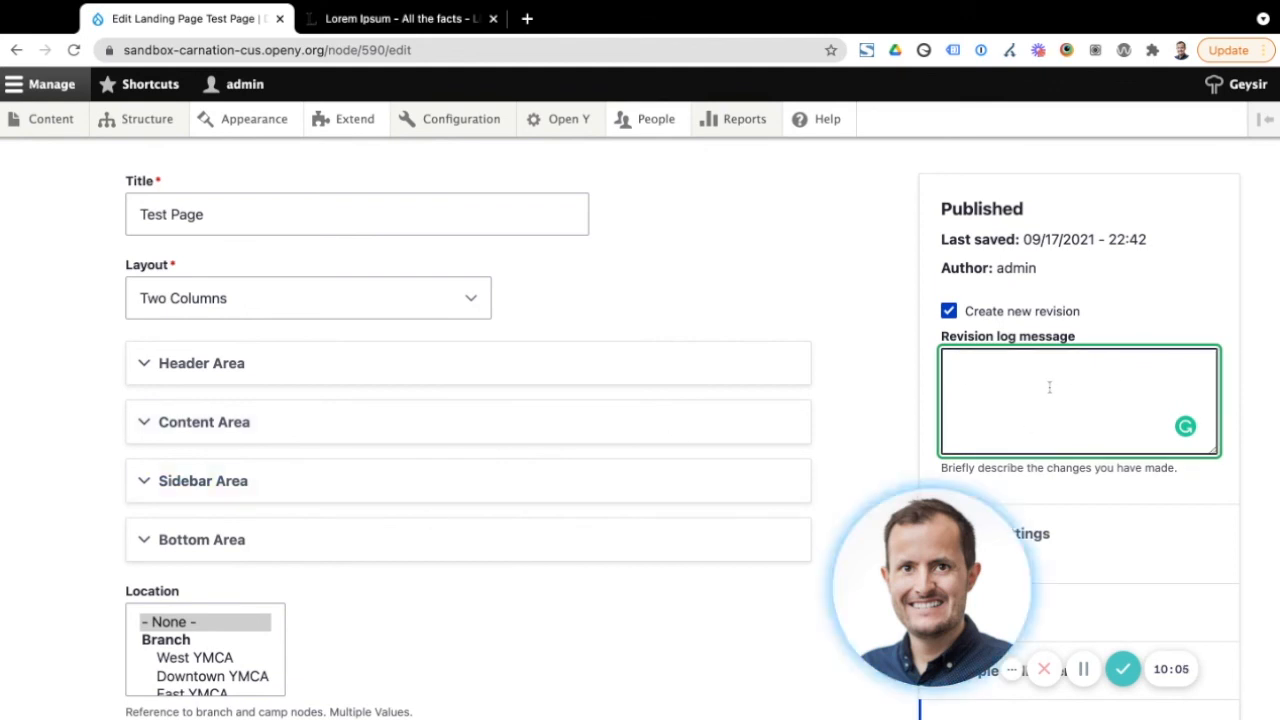
pyautogui.scroll(2, 850, 336)
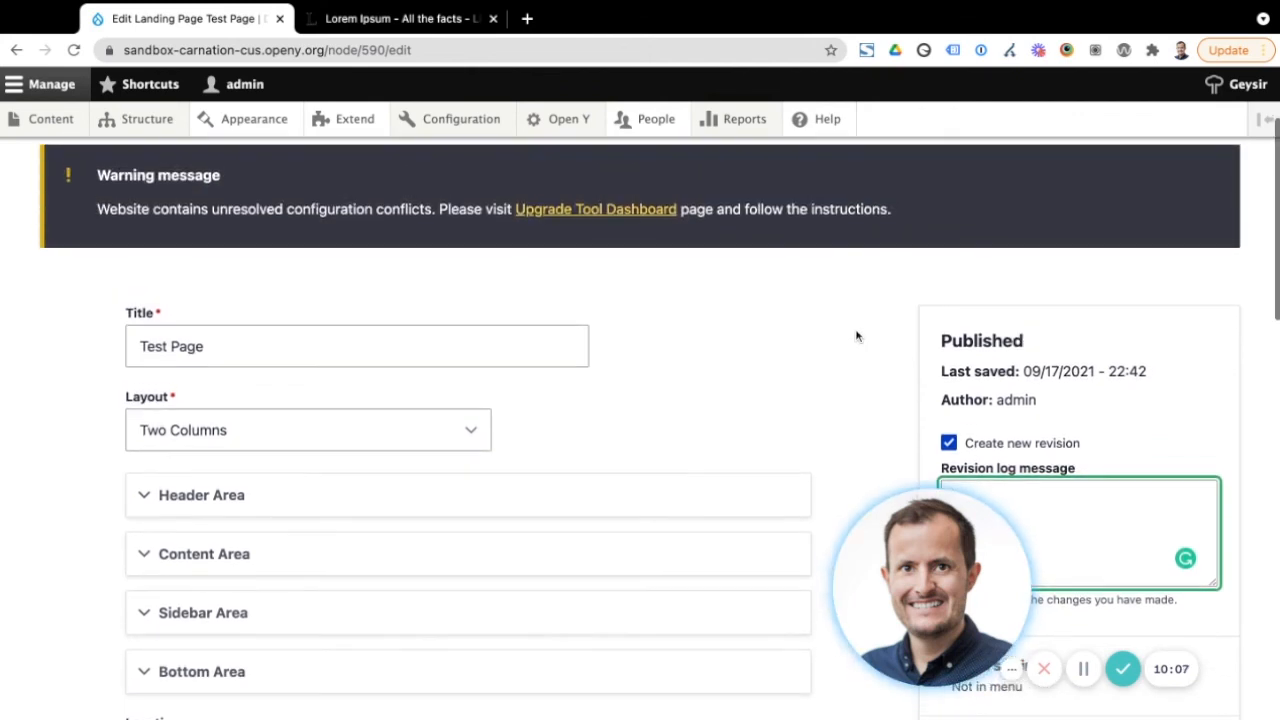
pyautogui.scroll(2, 858, 336)
pyautogui.scroll(-3, 865, 337)
pyautogui.scroll(3, 868, 338)
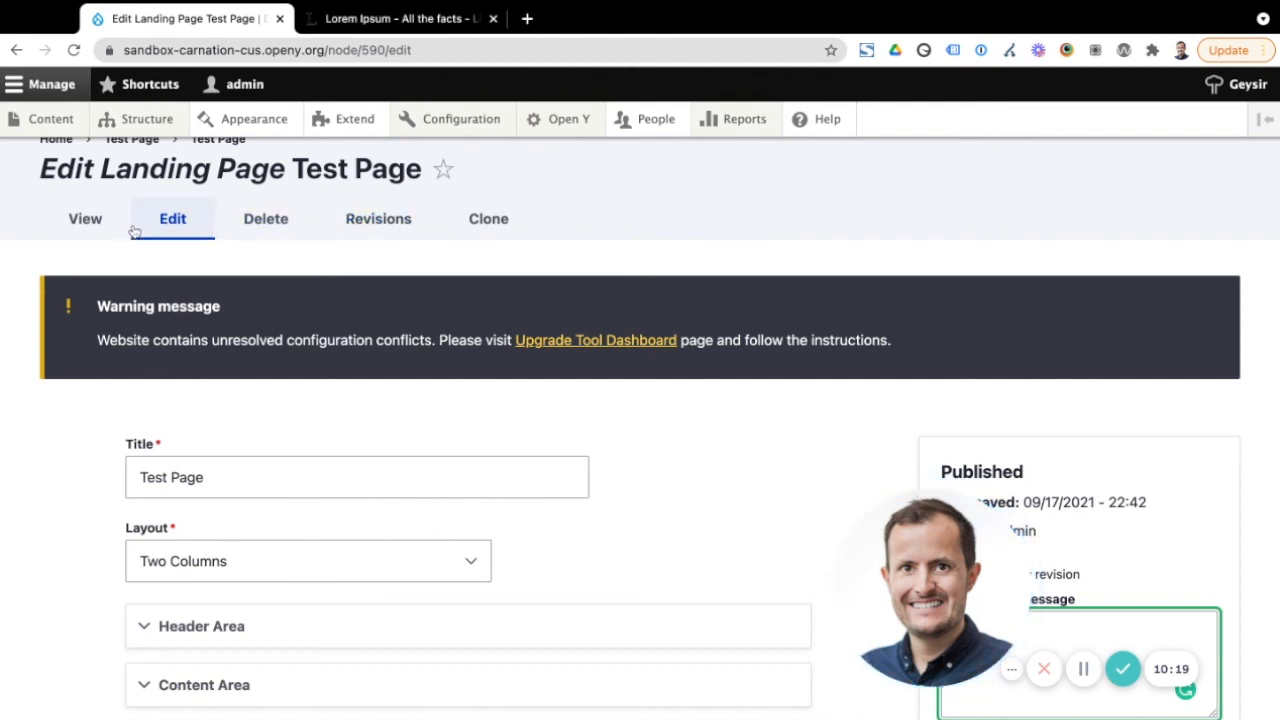
# Open Test Page's revision history, view the 09/17/2021 - 22:39 revision and return to the revisions list
pyautogui.click(383, 227)
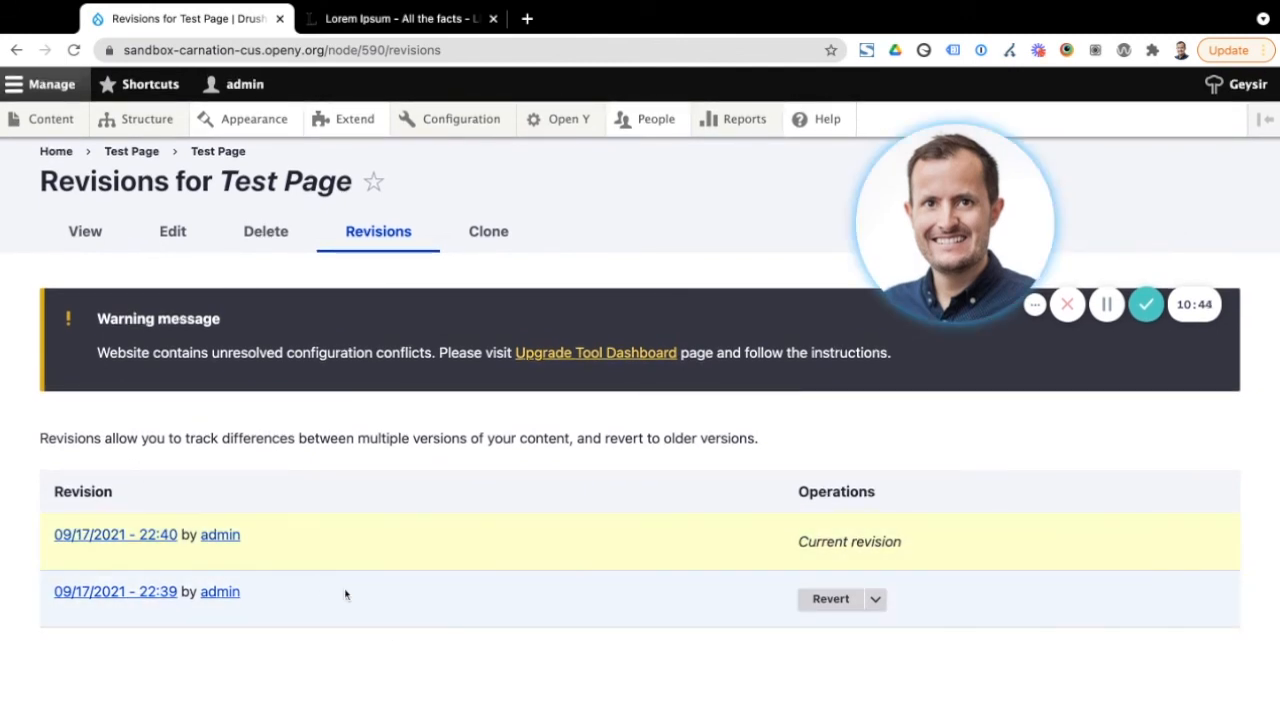
pyautogui.click(124, 596)
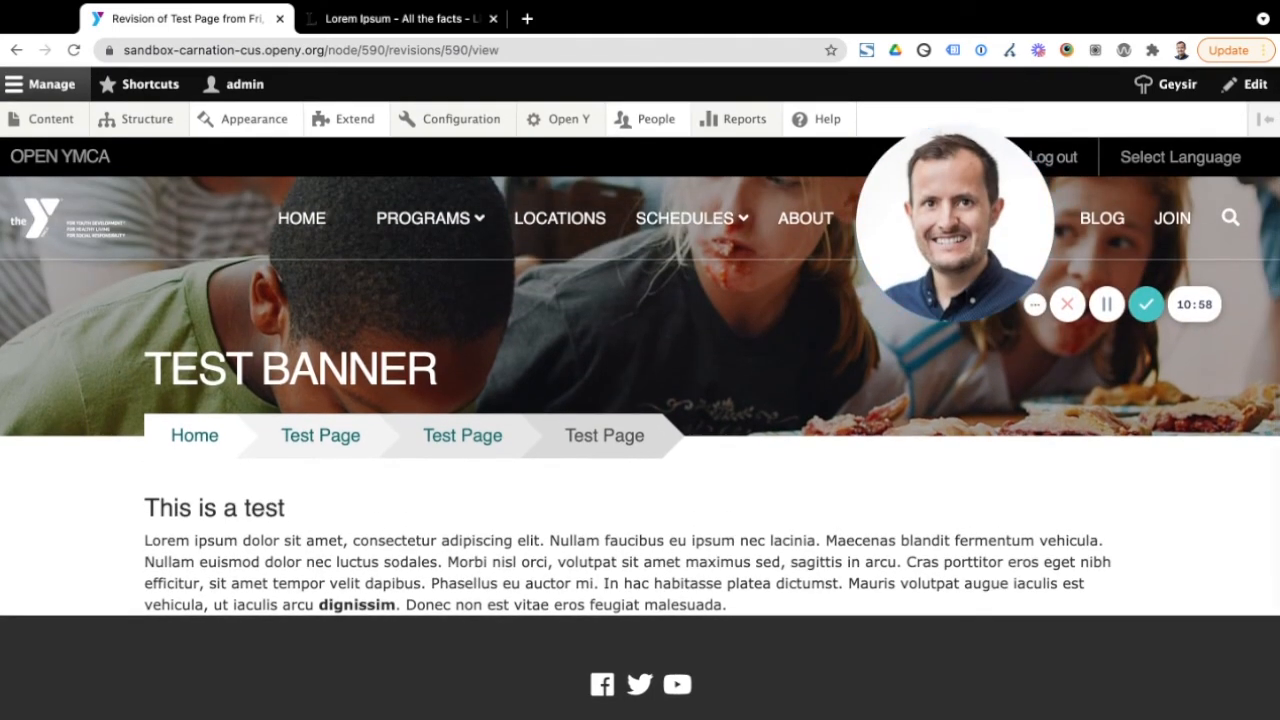
pyautogui.click(18, 50)
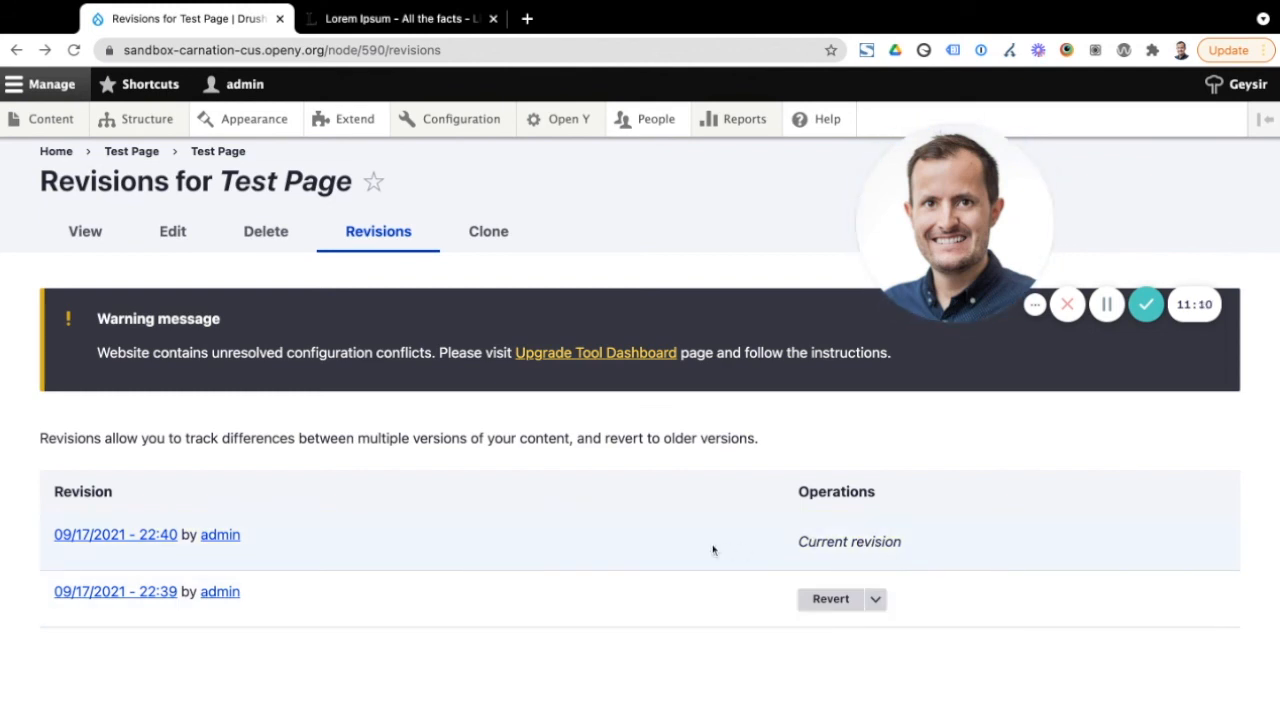
# Return to the current version of Test Page and look over its content and sidebar columns
pyautogui.click(85, 231)
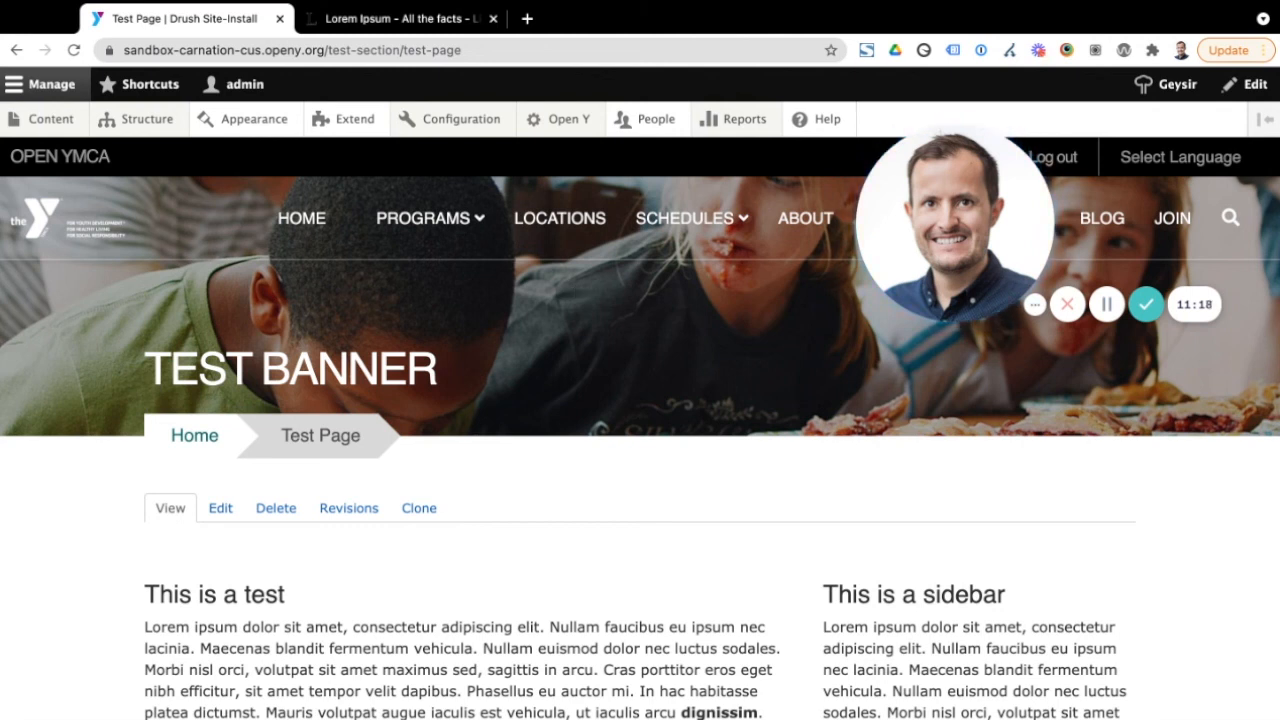
pyautogui.scroll(-4, 624, 510)
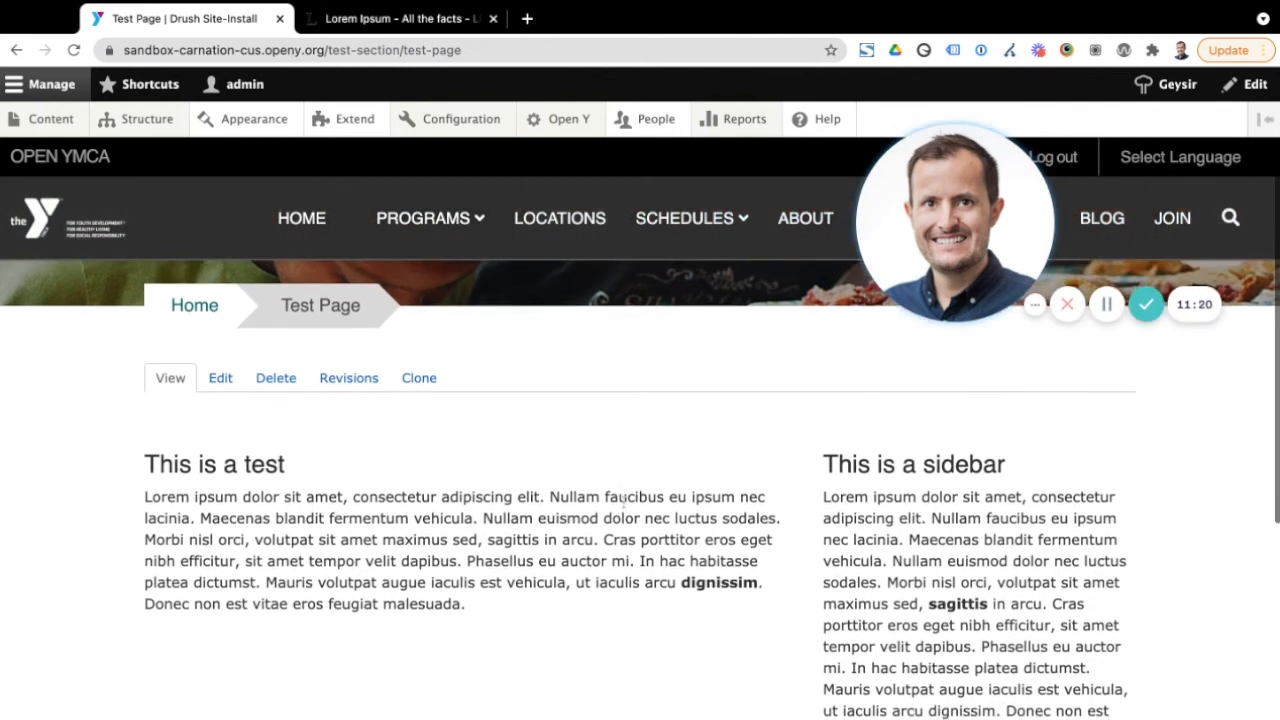
pyautogui.scroll(4, 623, 502)
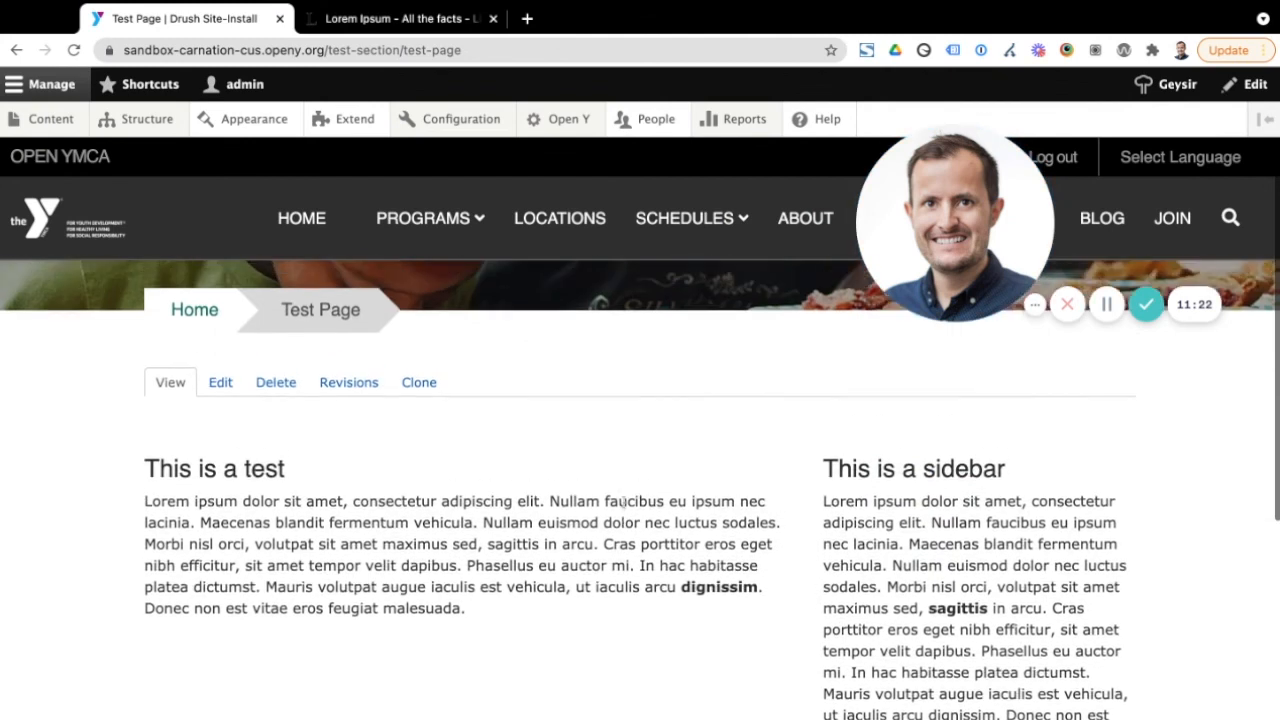